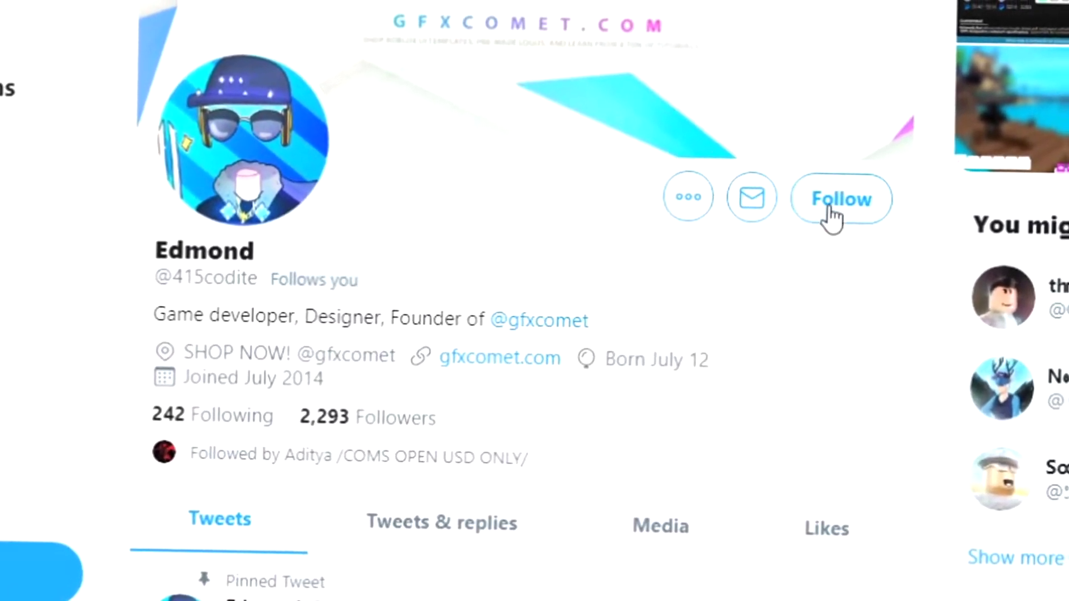
- Follow the designer's profile and the GFX COMET shop's profile on Twitter, with notifications on for both
click(830, 209)
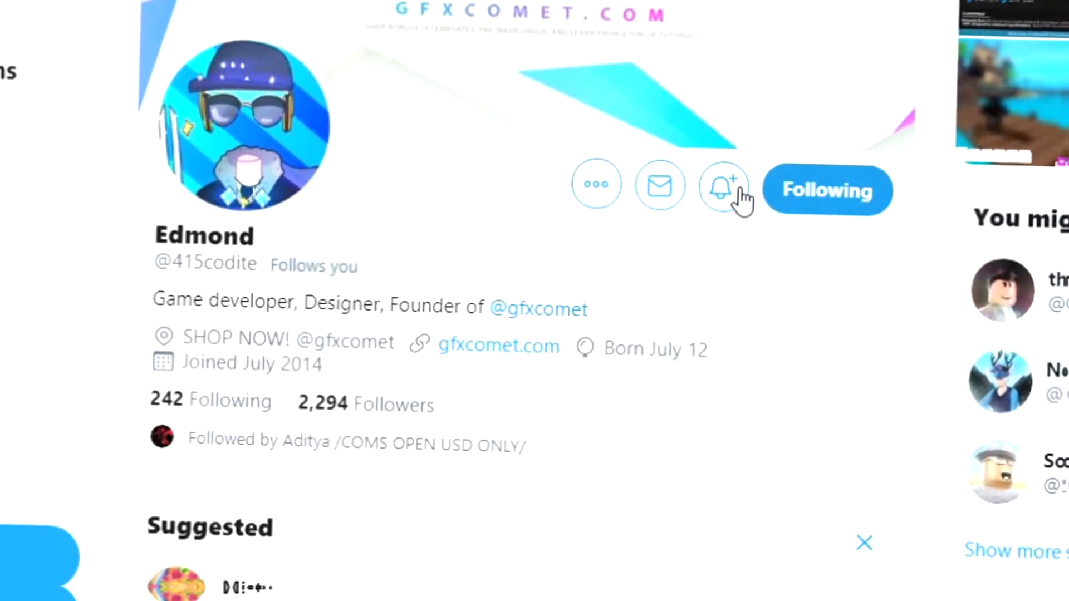
click(722, 187)
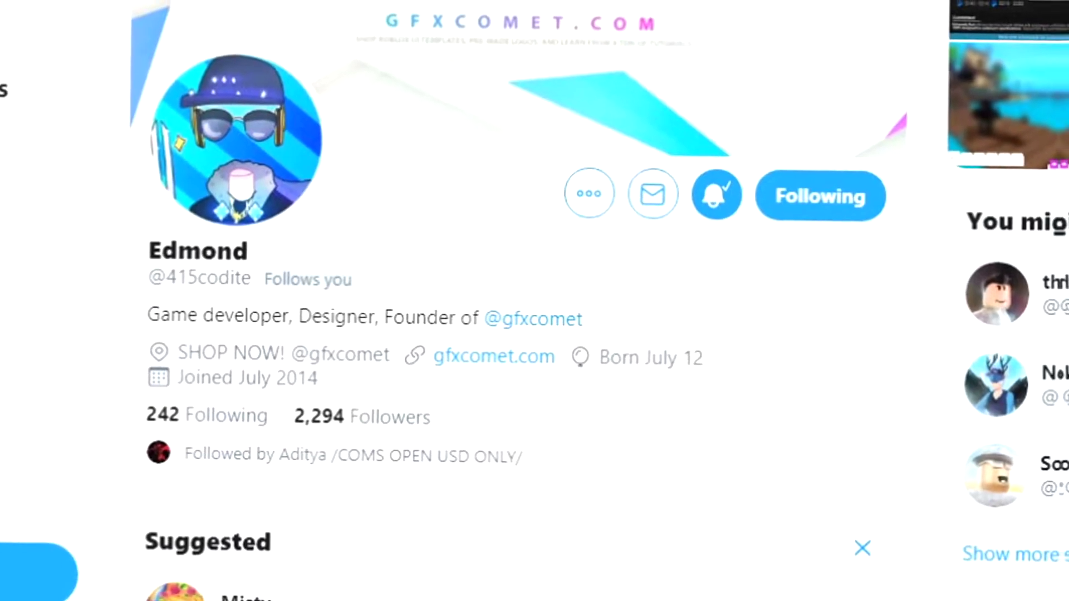
click(533, 318)
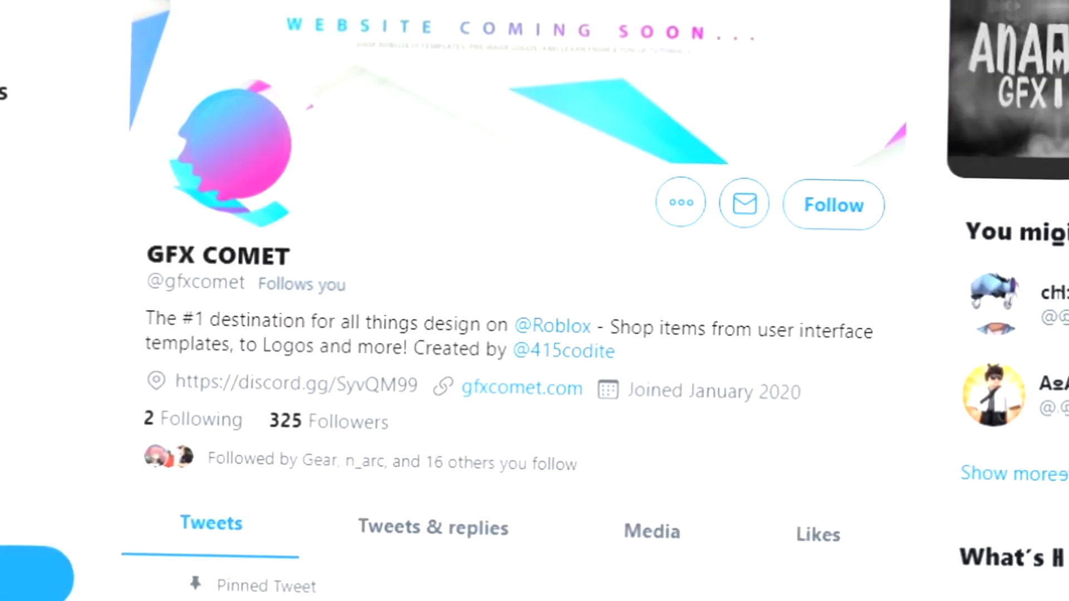
click(852, 208)
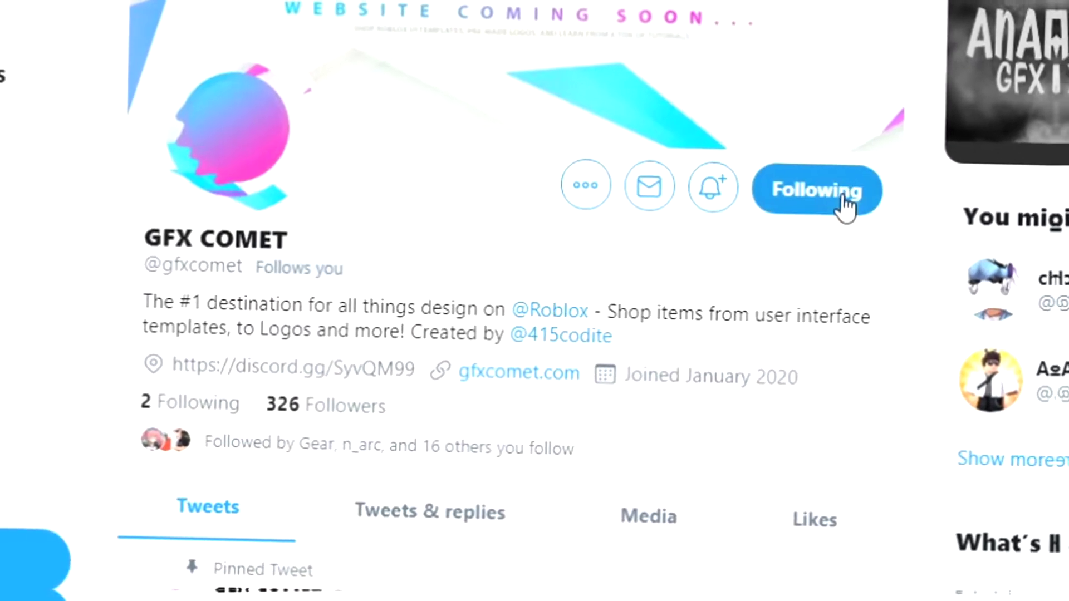
click(718, 196)
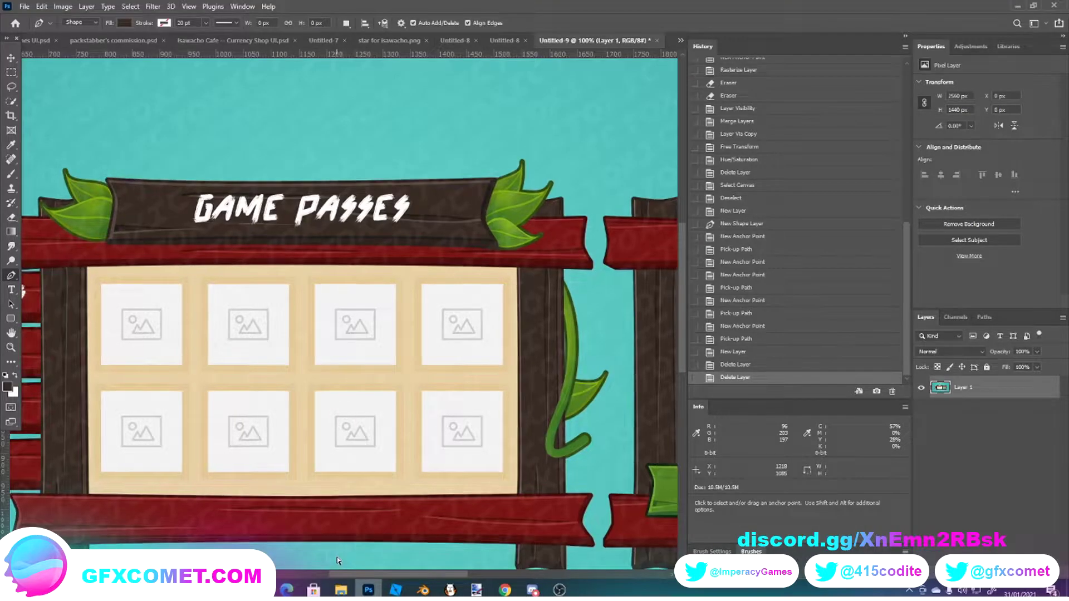
- Zoom out to the whole interface and set the foreground colour to white
key(ctrl+minus)
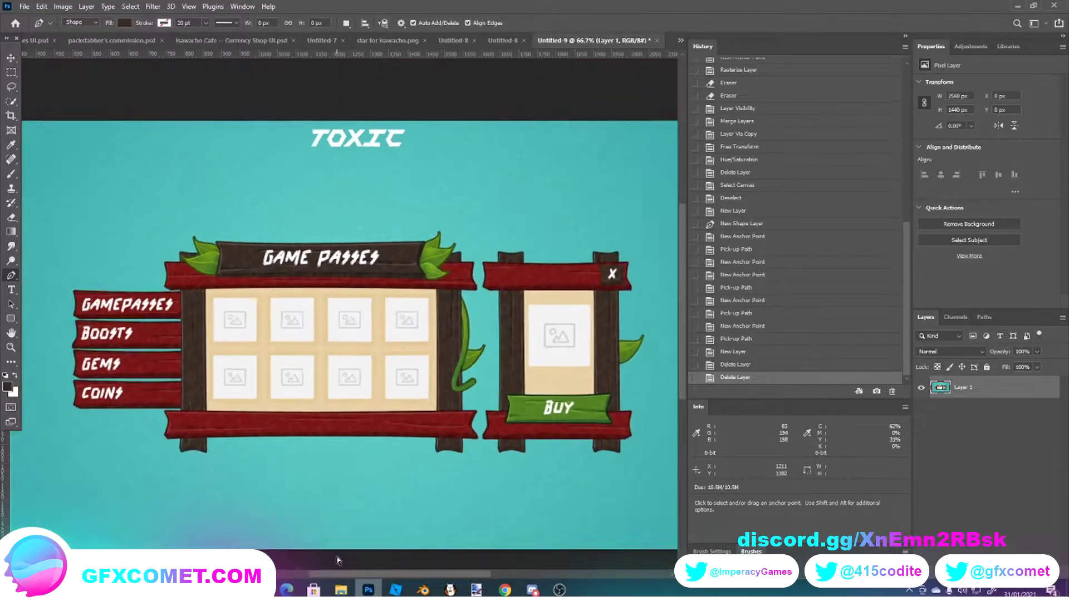
key(ctrl+minus)
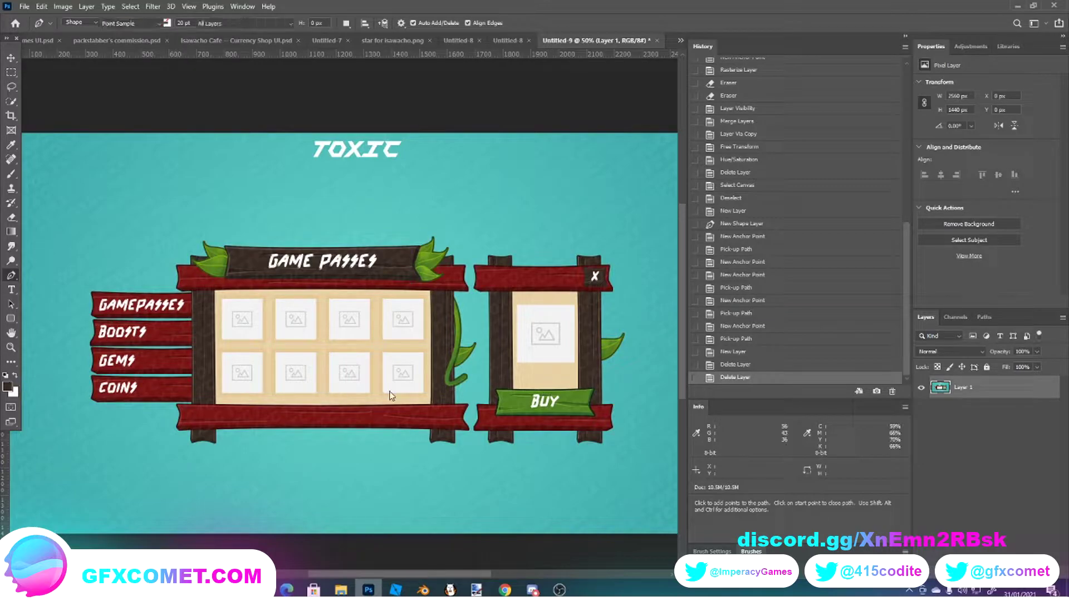
click(8, 386)
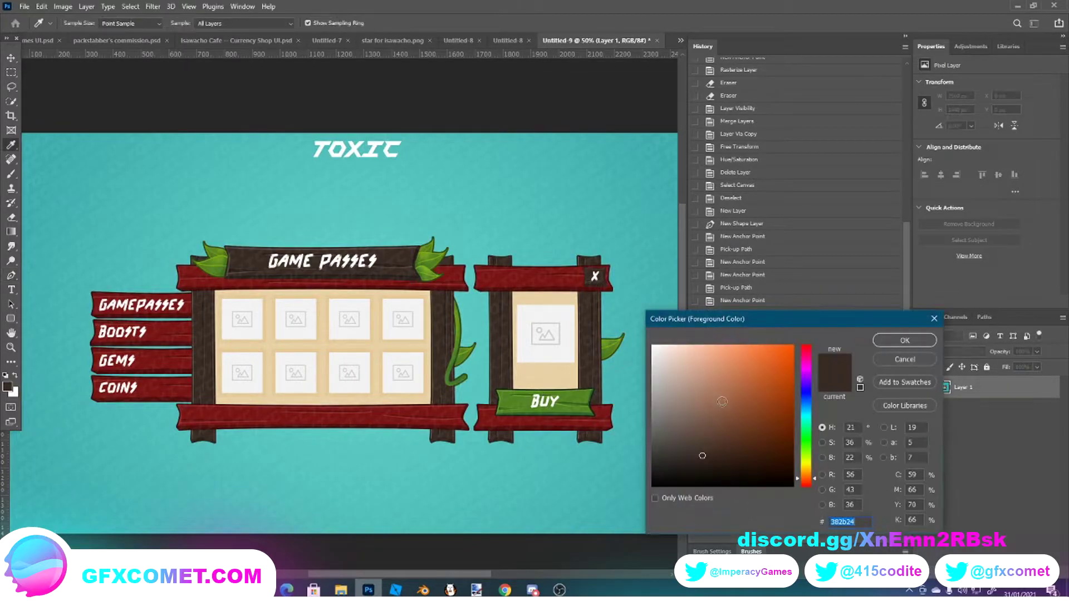
click(905, 340)
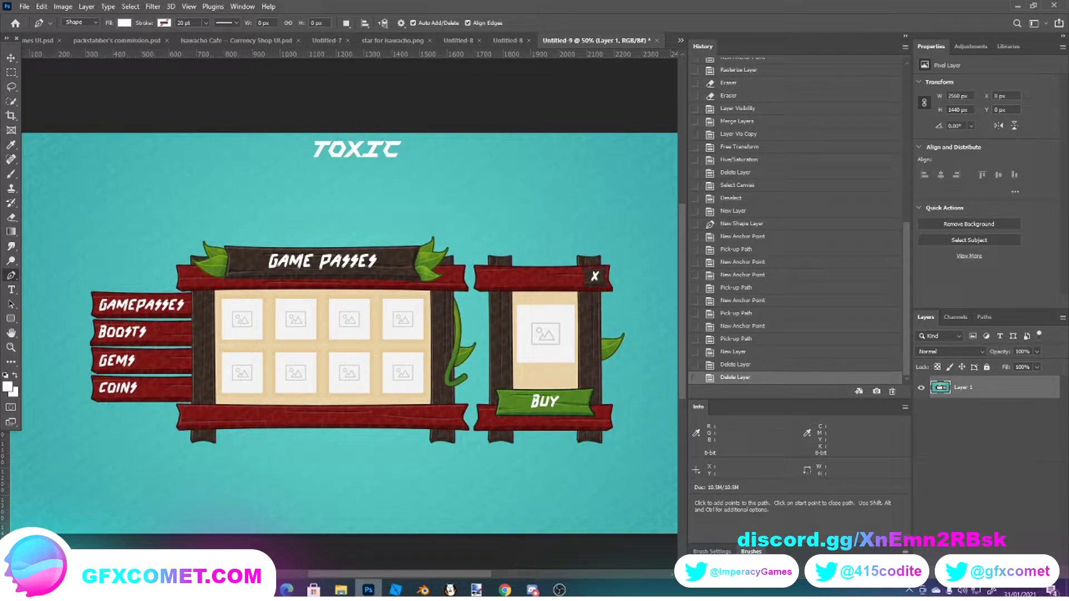
- Add an empty Layer 2, sample the header plank's dark brown, and pick the Pen tool in Shape mode
key(ctrl+shift+alt+n)
click(10, 145)
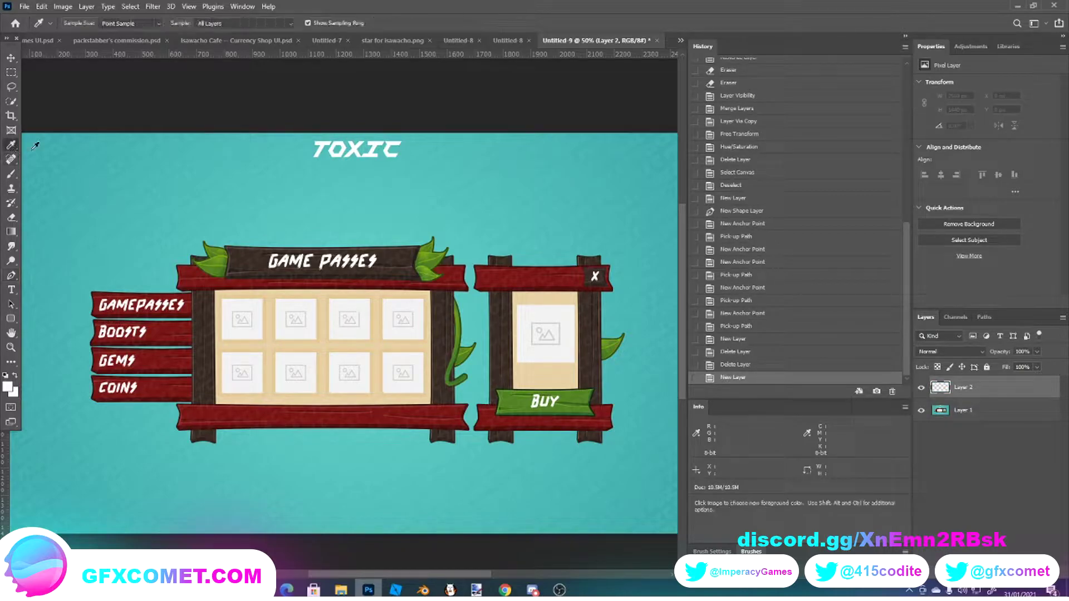
drag(259, 260, 261, 262)
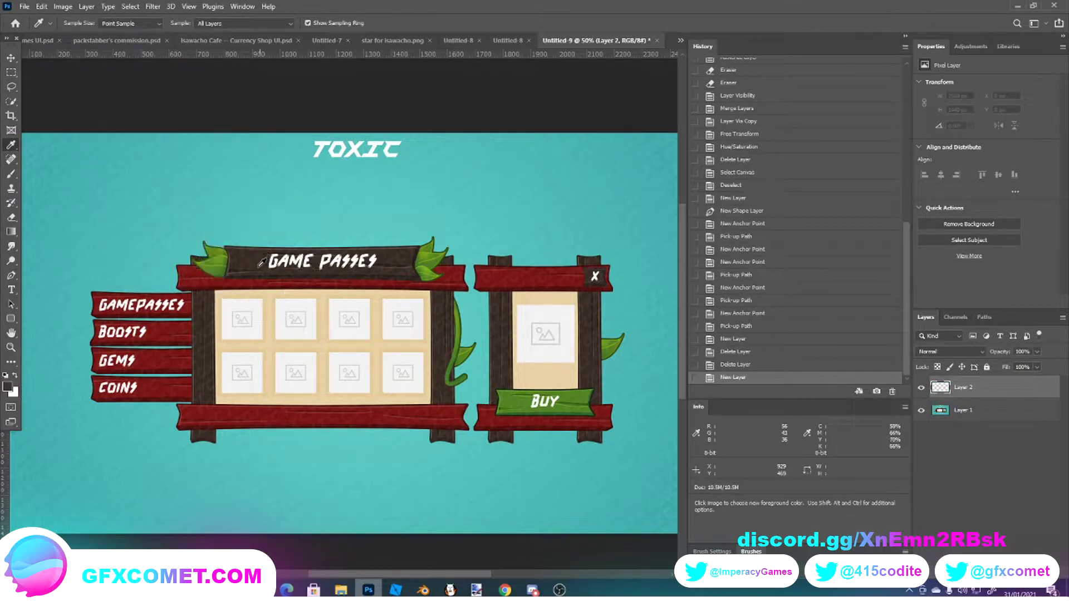
click(11, 276)
click(10, 277)
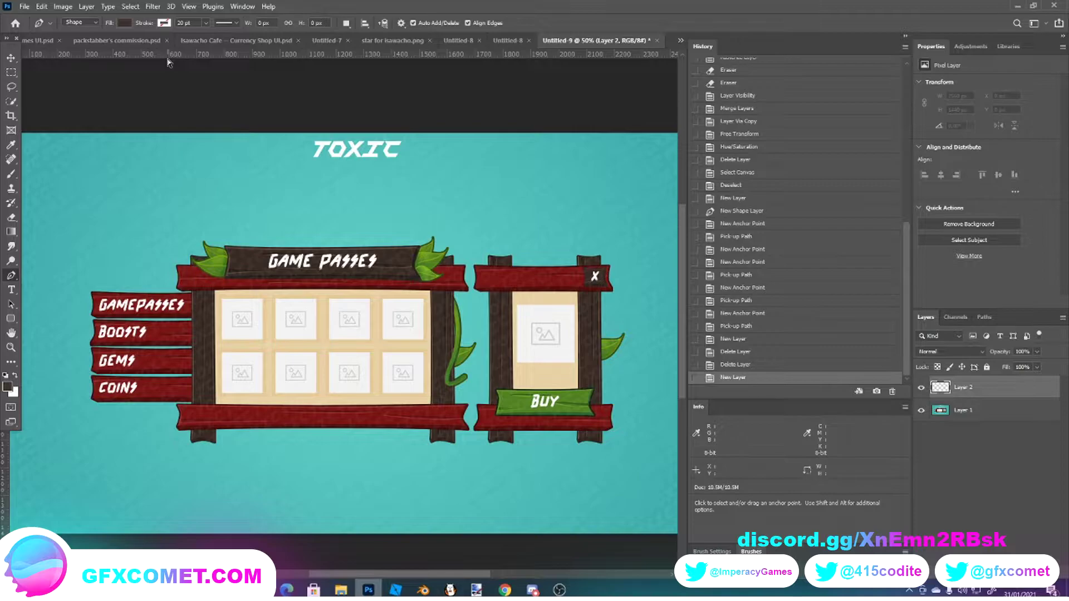
key(ctrl+plus)
key(ctrl+plus)
key(ctrl+plus)
key(ctrl+plus)
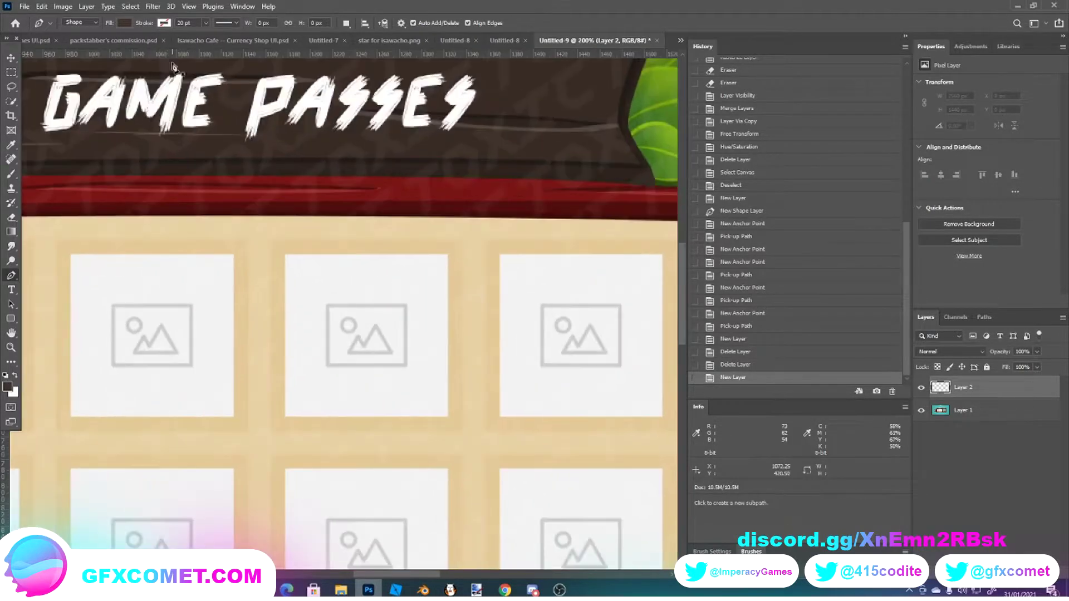
- Trace the plank's left edge with pen points from its top-left to its bottom-left corner
key(h)
drag(33, 128, 26, 262)
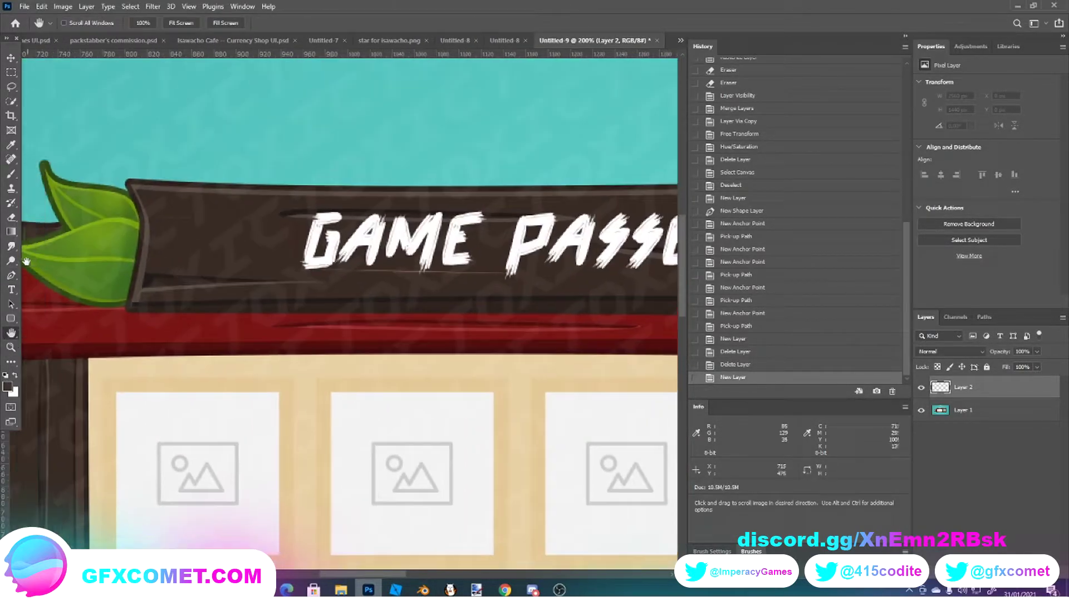
click(10, 275)
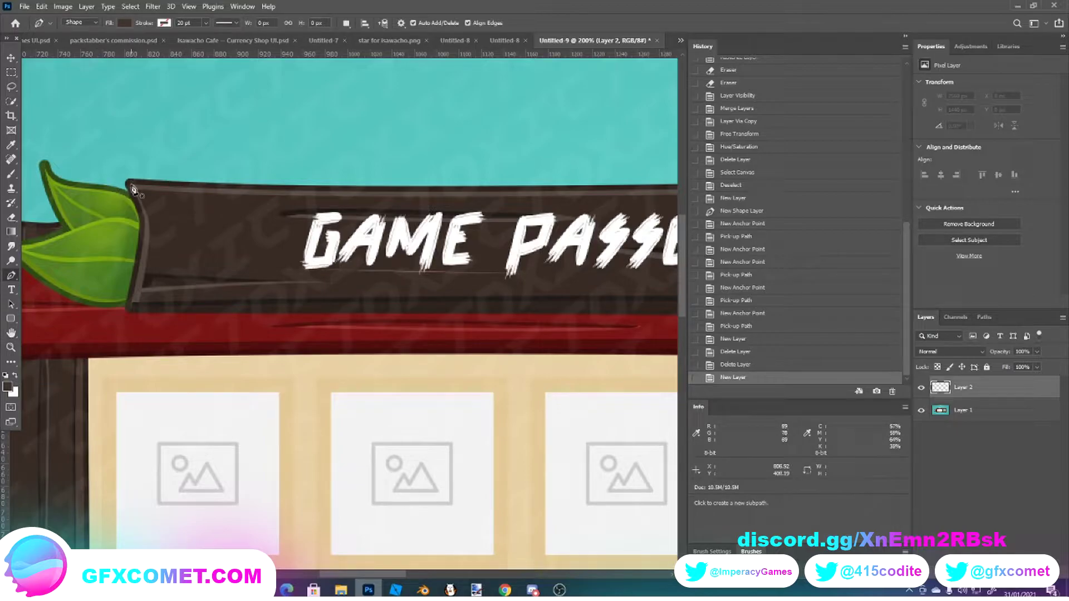
click(131, 185)
drag(144, 239, 140, 241)
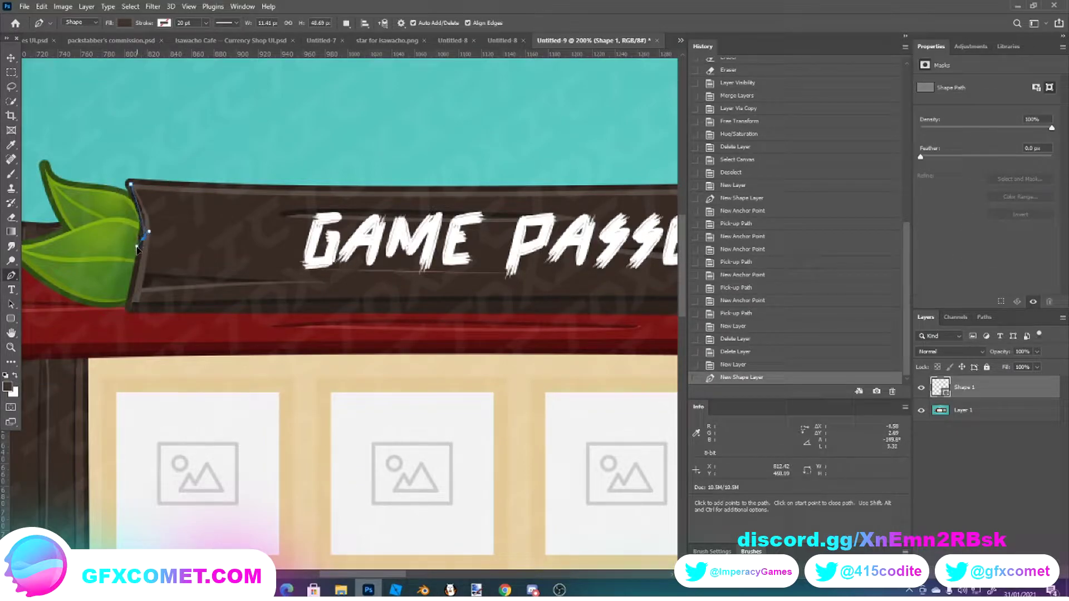
click(135, 255)
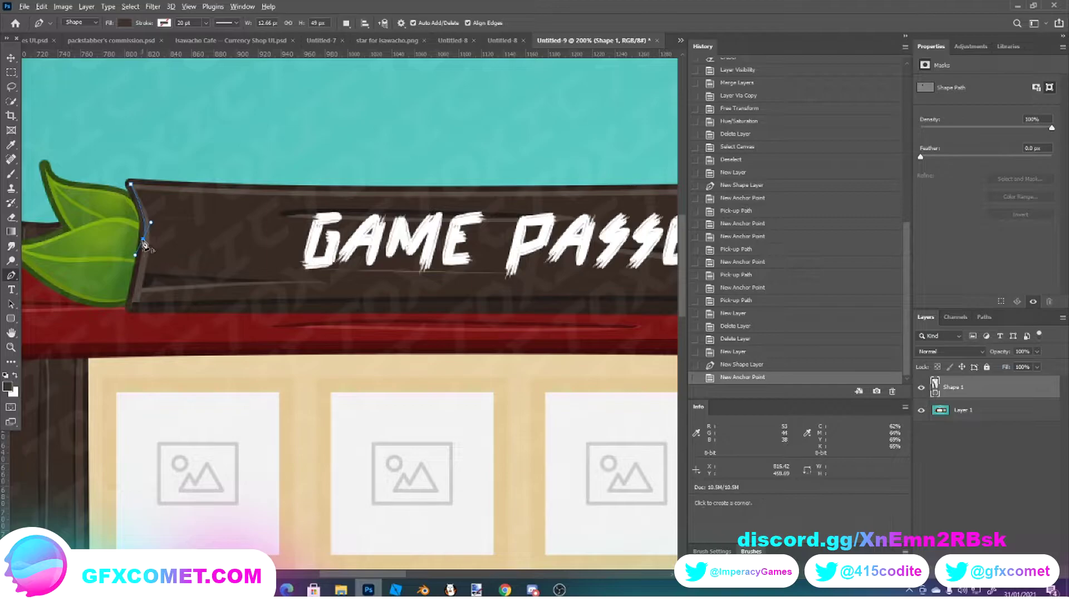
alt+click(144, 242)
click(134, 307)
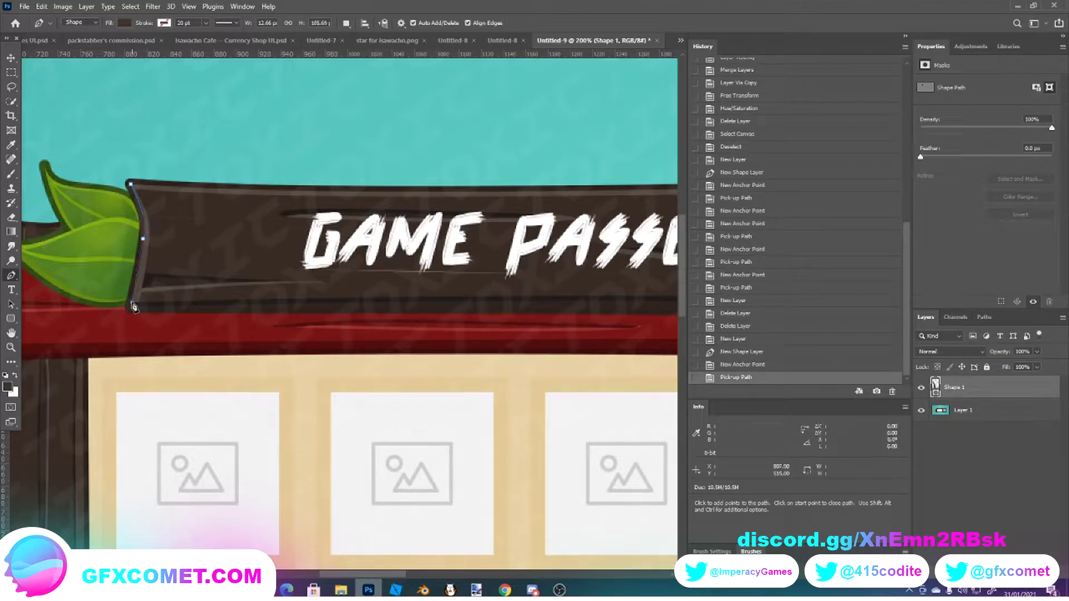
alt+click(134, 303)
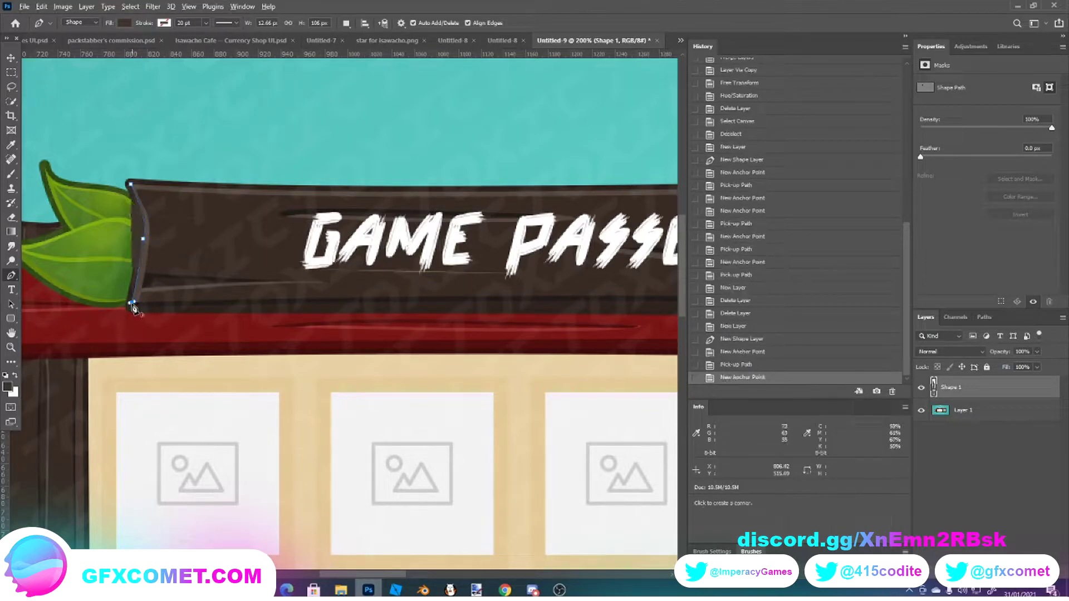
- Continue the outline along the plank's bottom edge and up its right edge to the top-right corner
key(ctrl+minus)
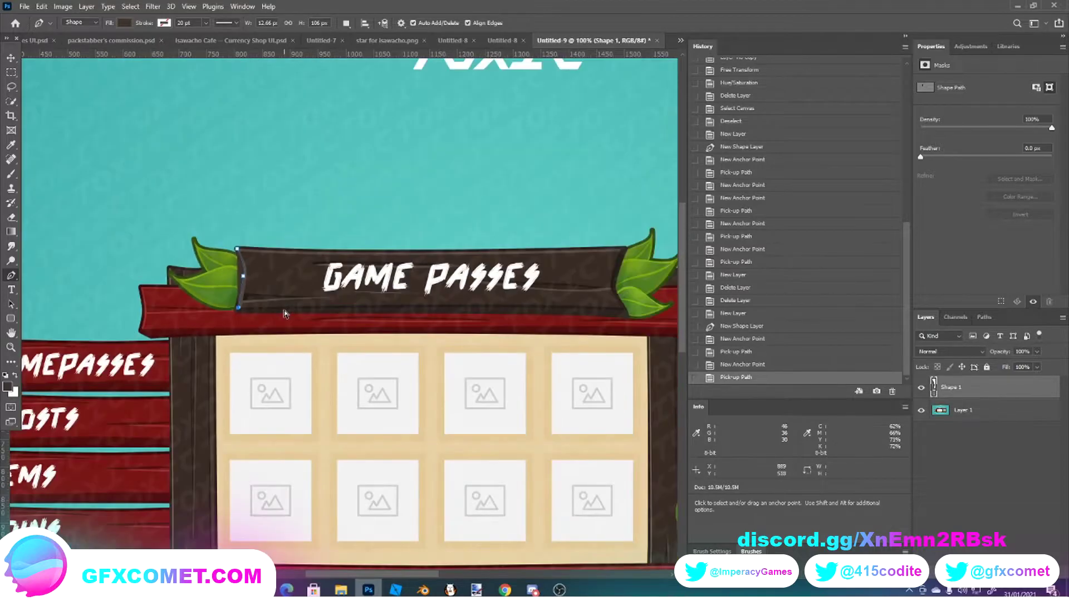
shift+click(622, 310)
drag(624, 314, 681, 320)
alt+click(447, 314)
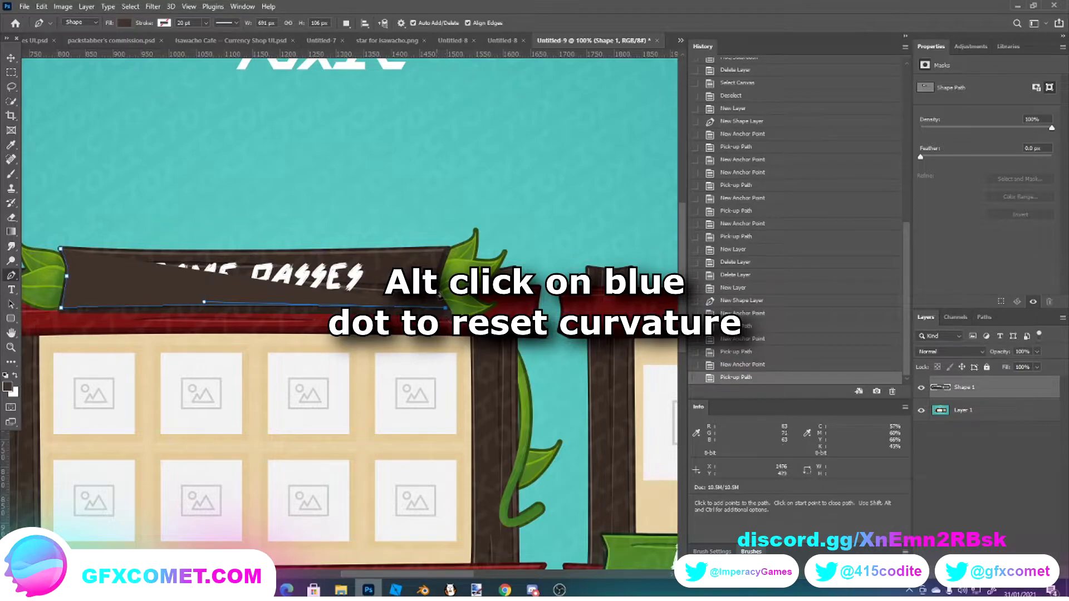
key(ctrl+plus)
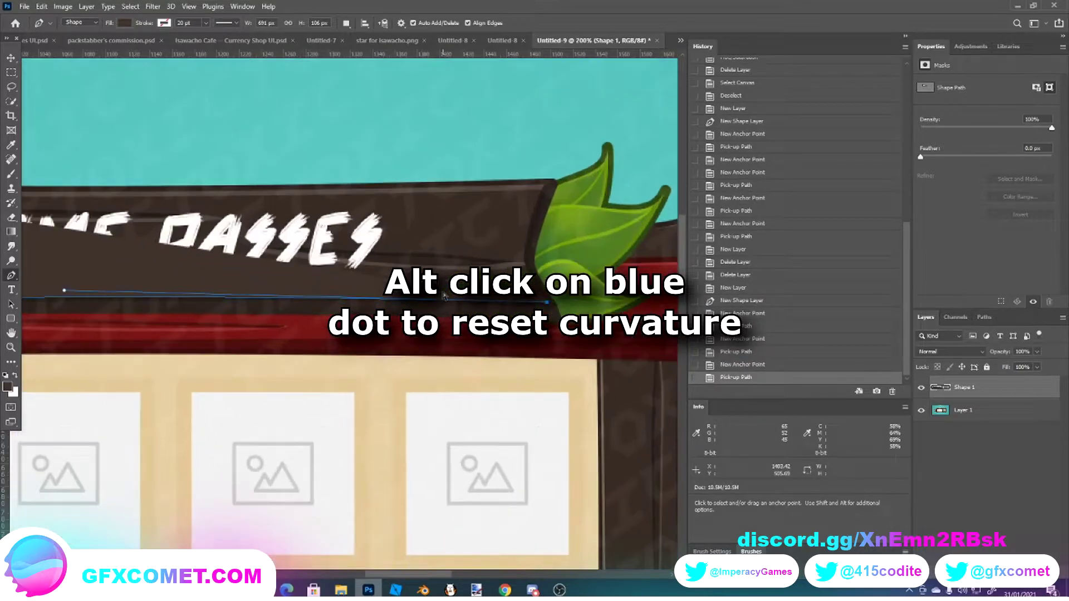
click(525, 263)
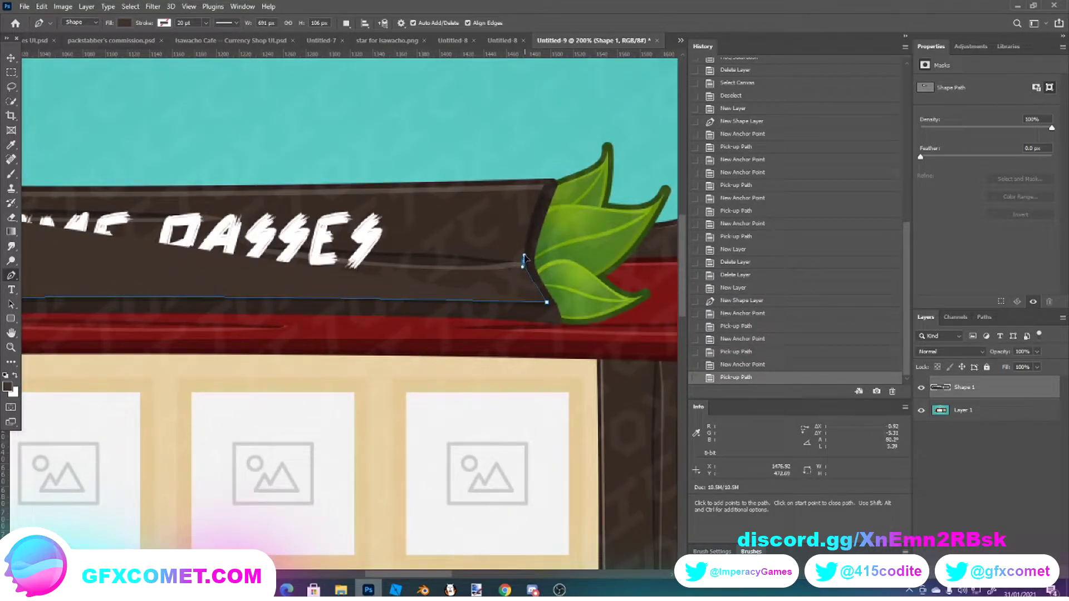
click(524, 258)
click(525, 262)
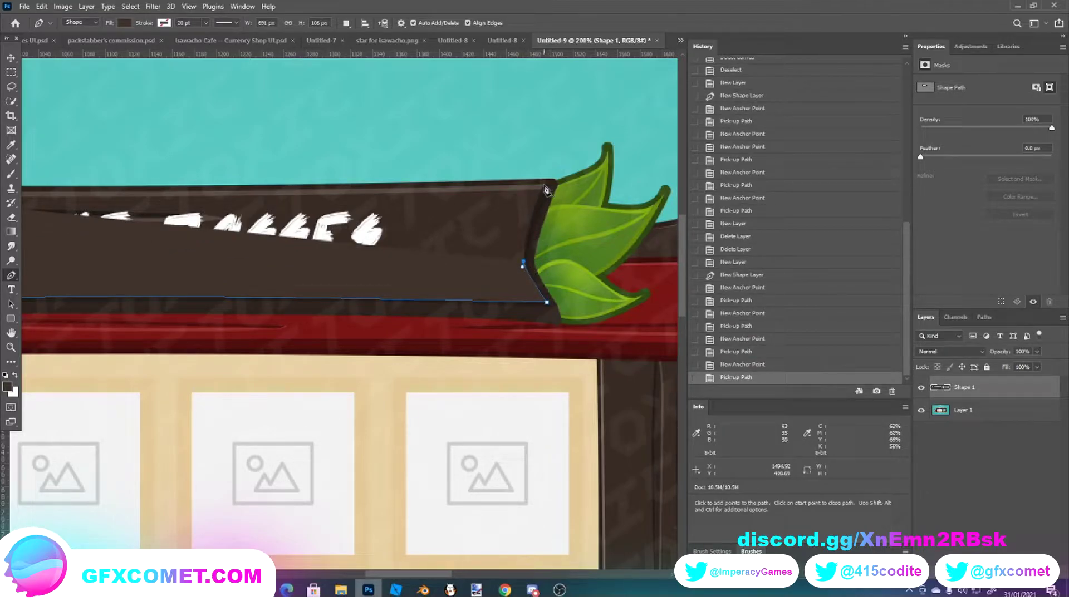
drag(538, 187, 544, 191)
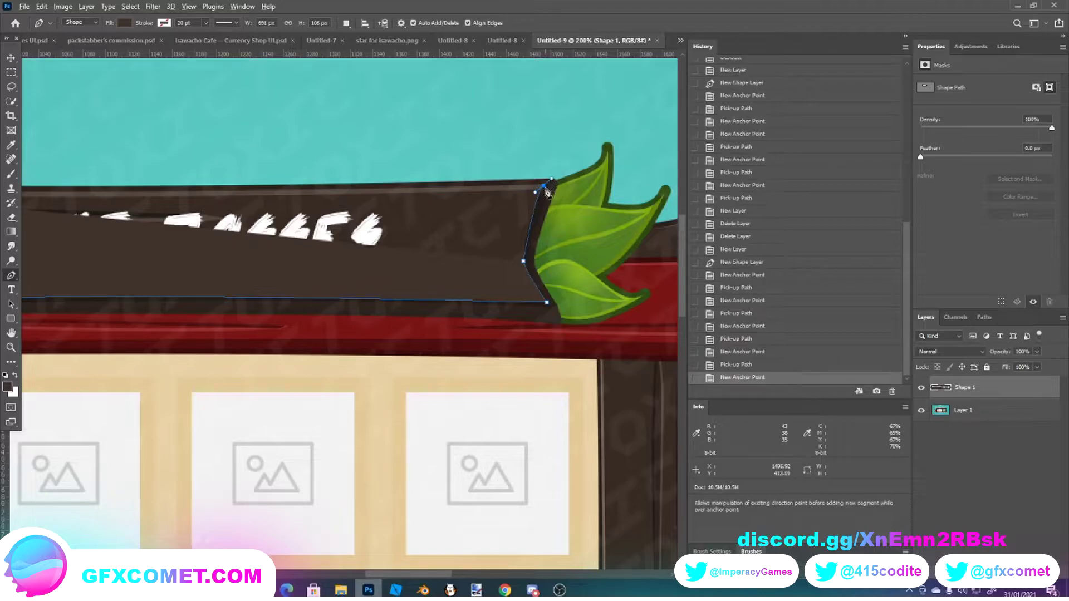
click(544, 186)
- Run the outline back along the top edge and close the shape at its starting point
key(ctrl+minus)
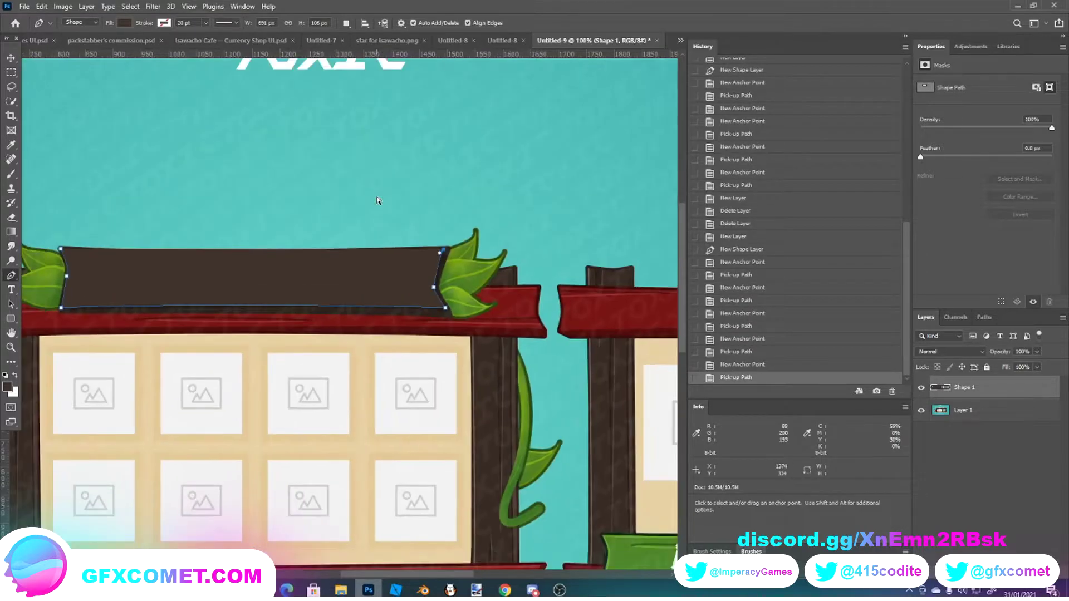
click(245, 255)
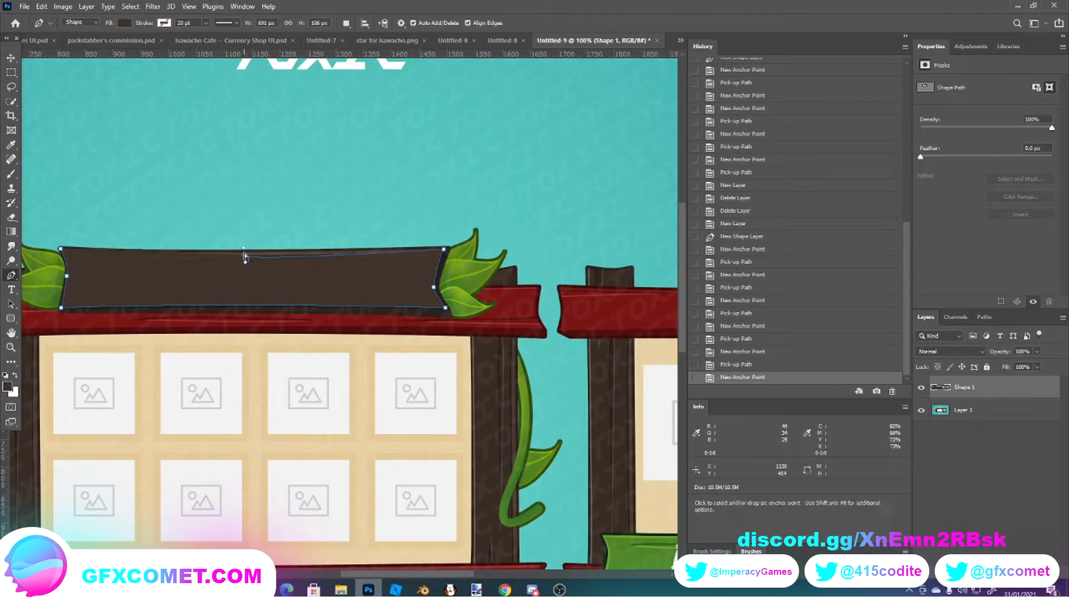
key(ctrl+z)
click(245, 255)
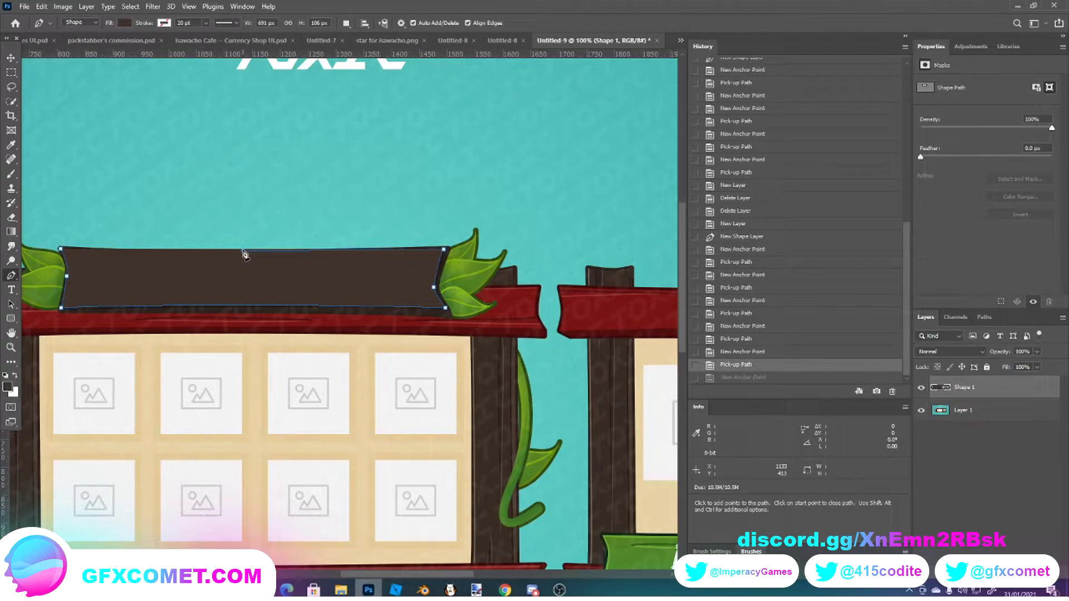
key(ctrl+z)
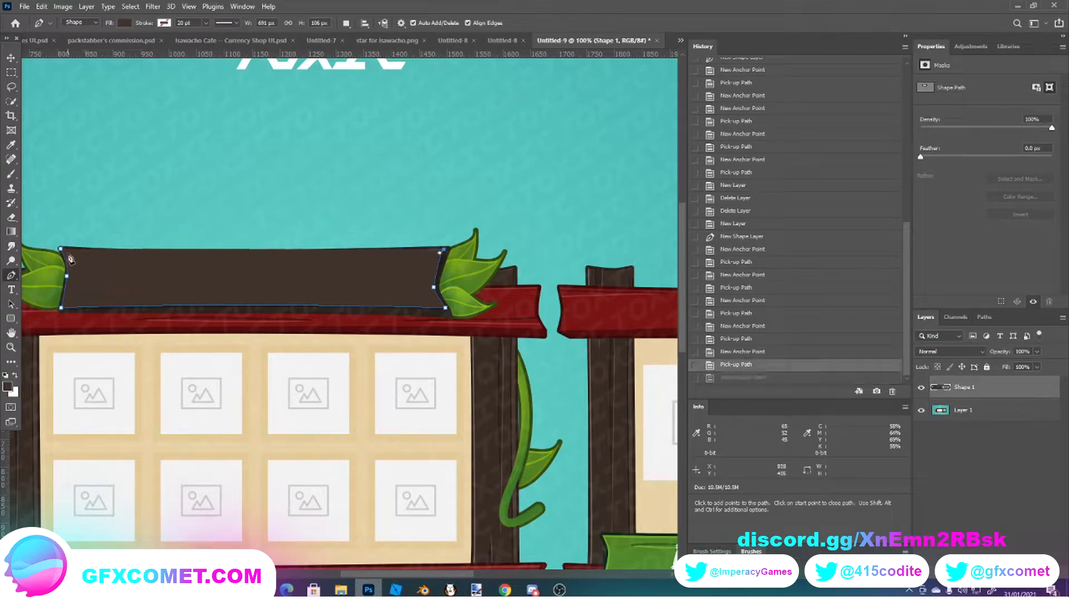
click(65, 255)
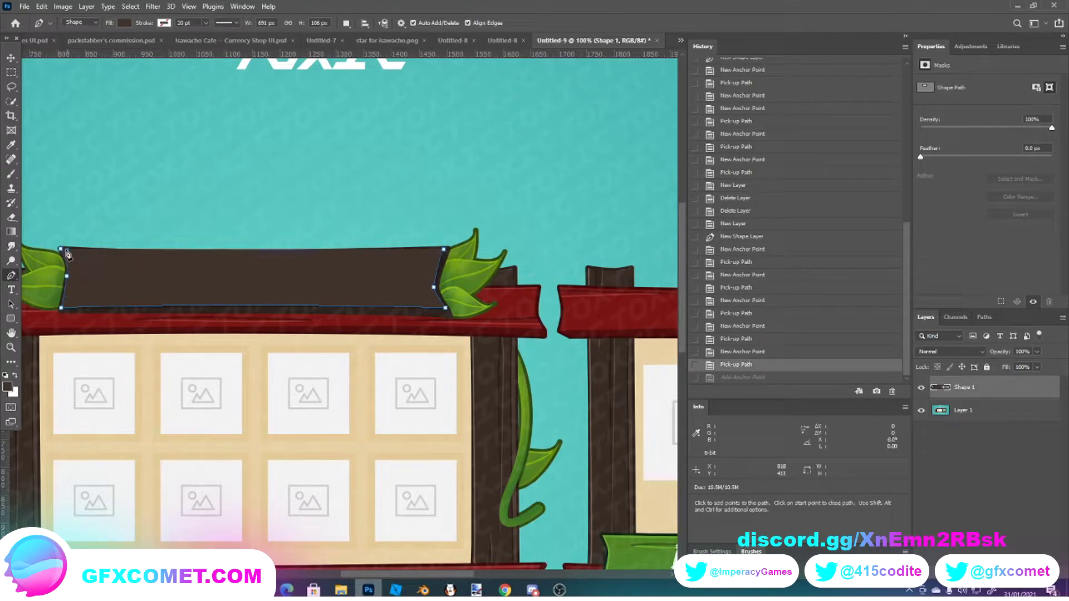
click(64, 250)
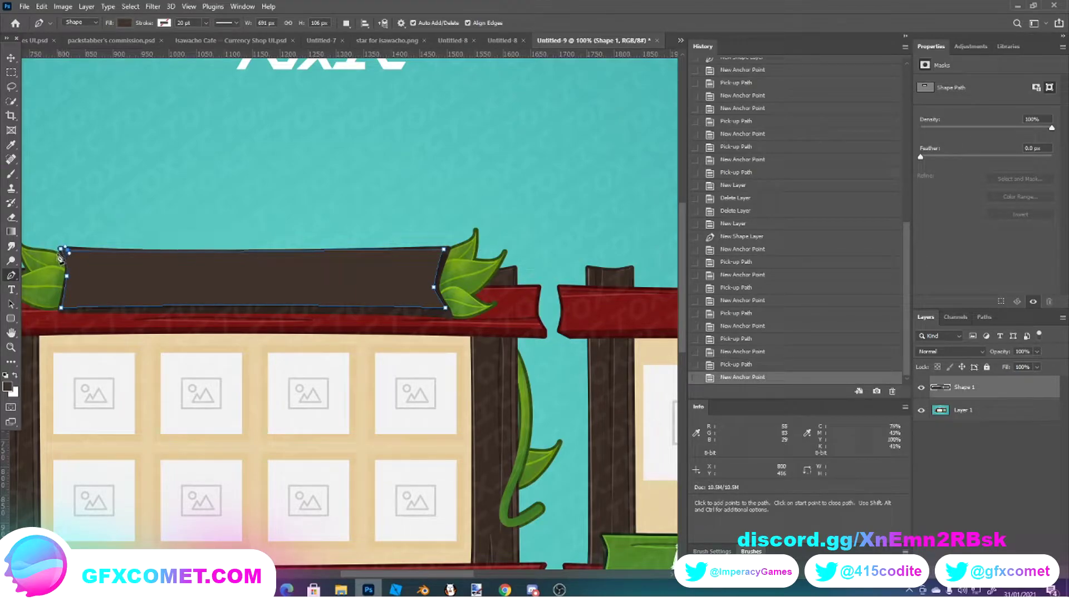
click(62, 250)
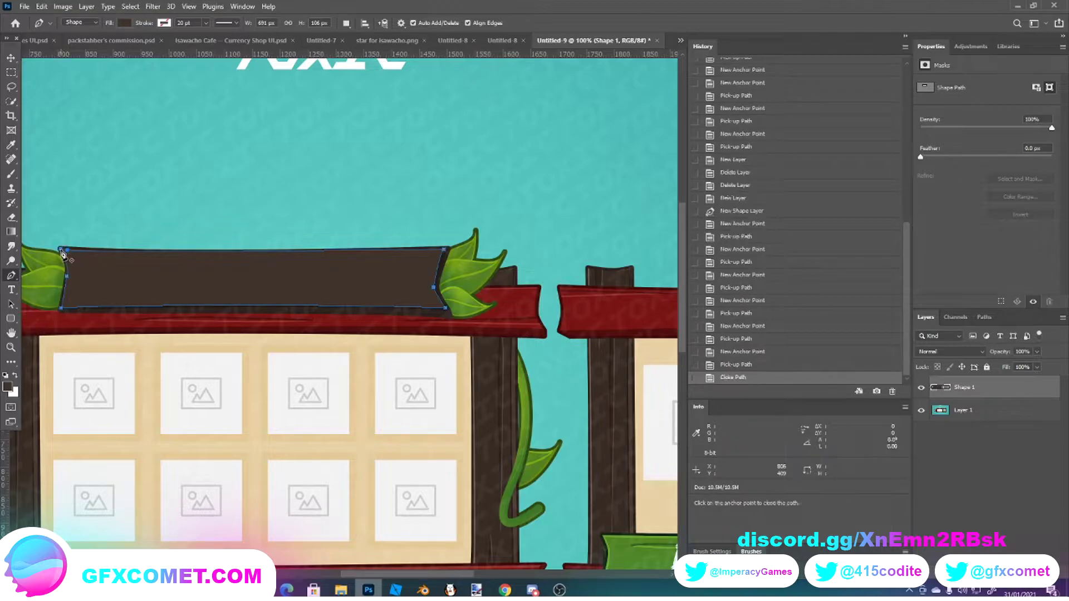
- Add an empty test Layer 2 and delete it again
click(6, 60)
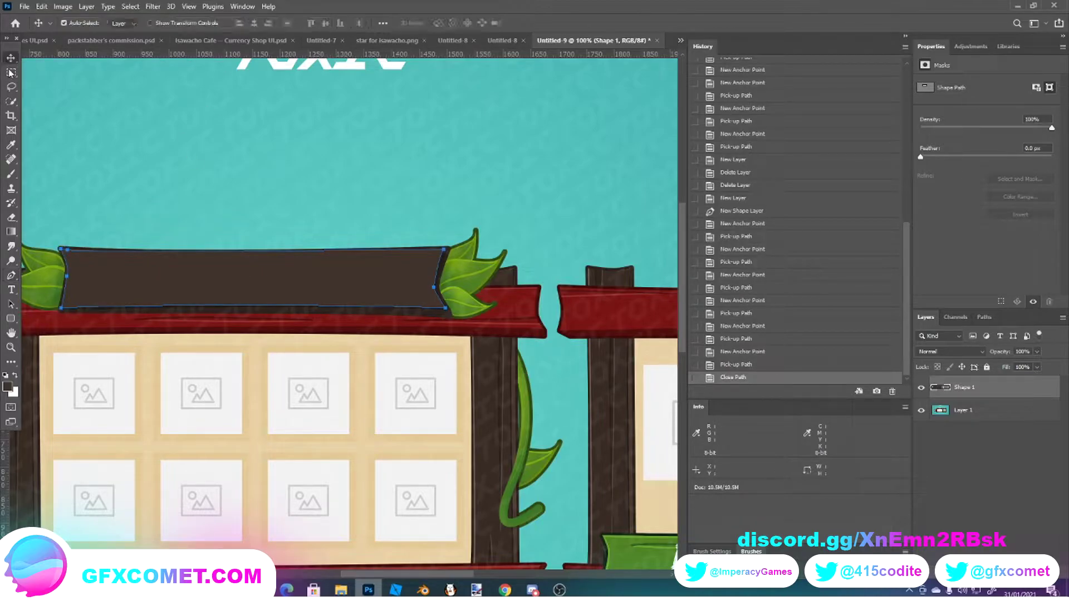
key(ctrl+shift+alt+n)
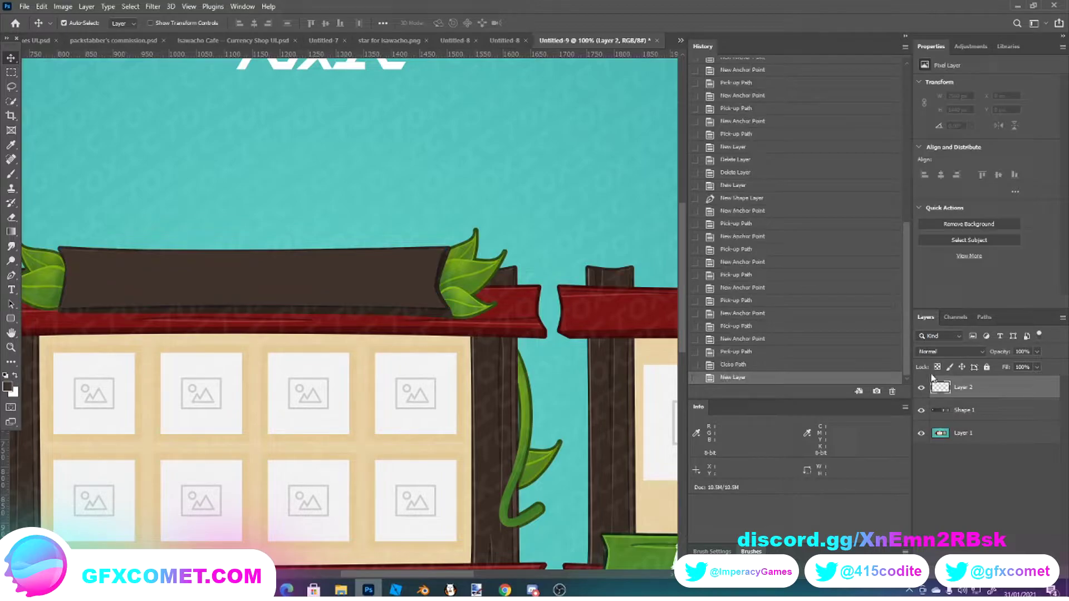
right_click(936, 385)
right_click(977, 391)
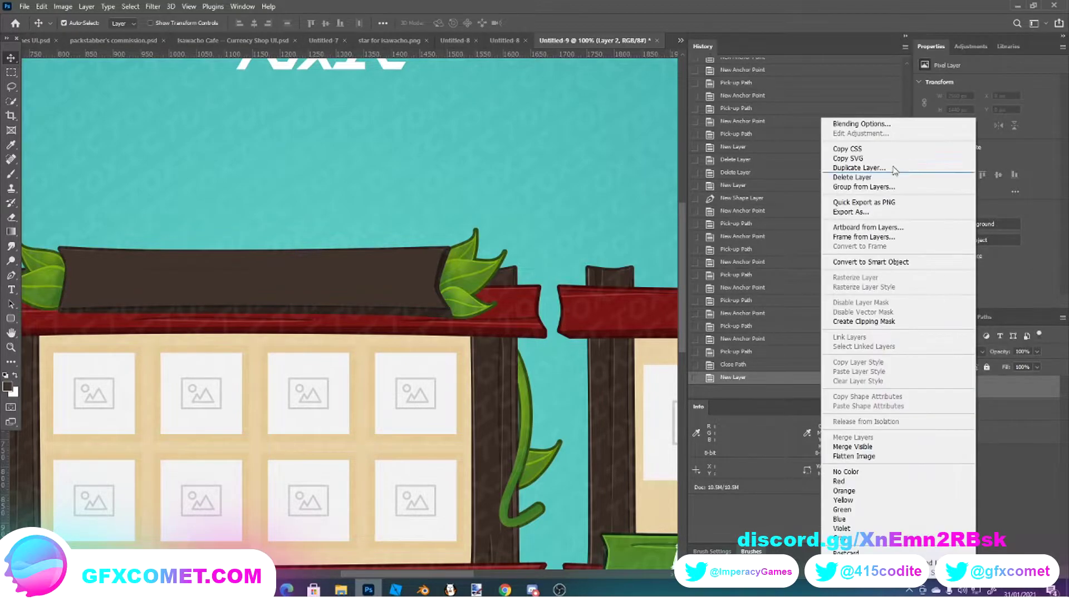
click(861, 177)
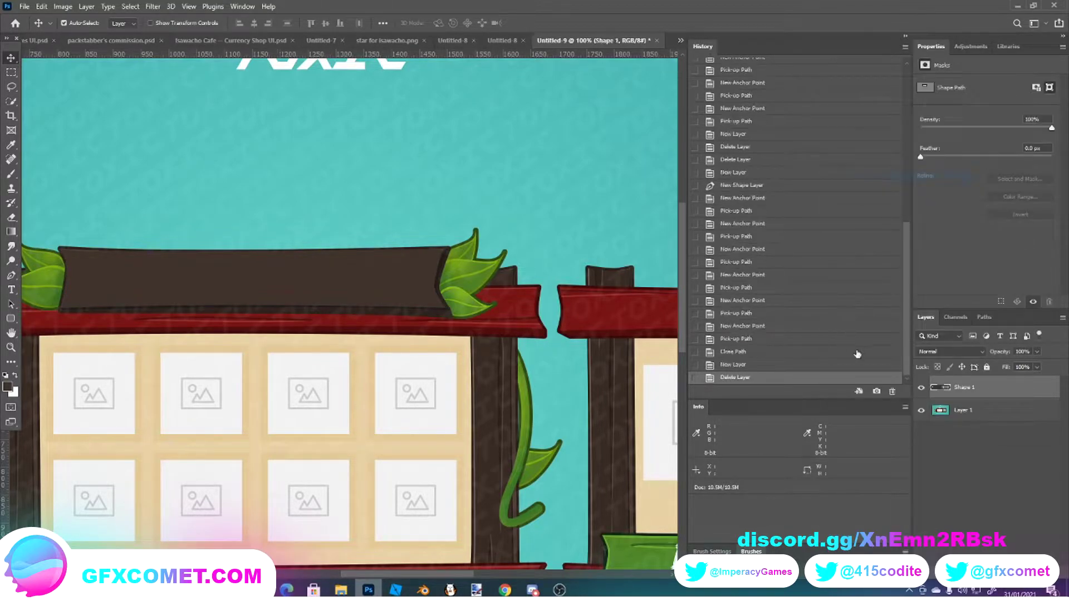
- Check the banner by toggling the background artwork, then duplicate Shape 1 and rasterize the original
click(922, 410)
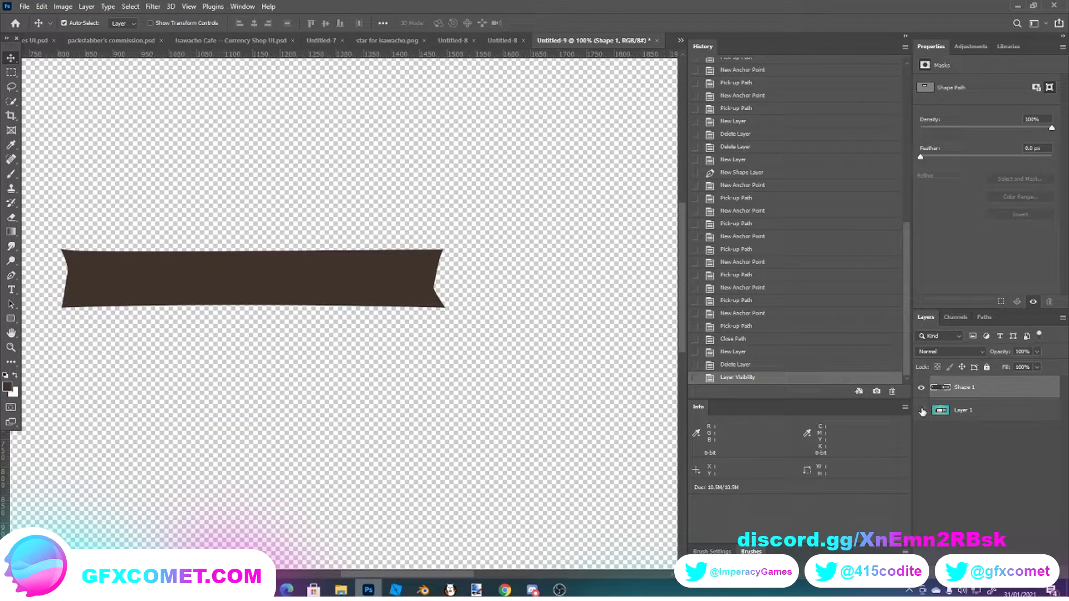
click(922, 410)
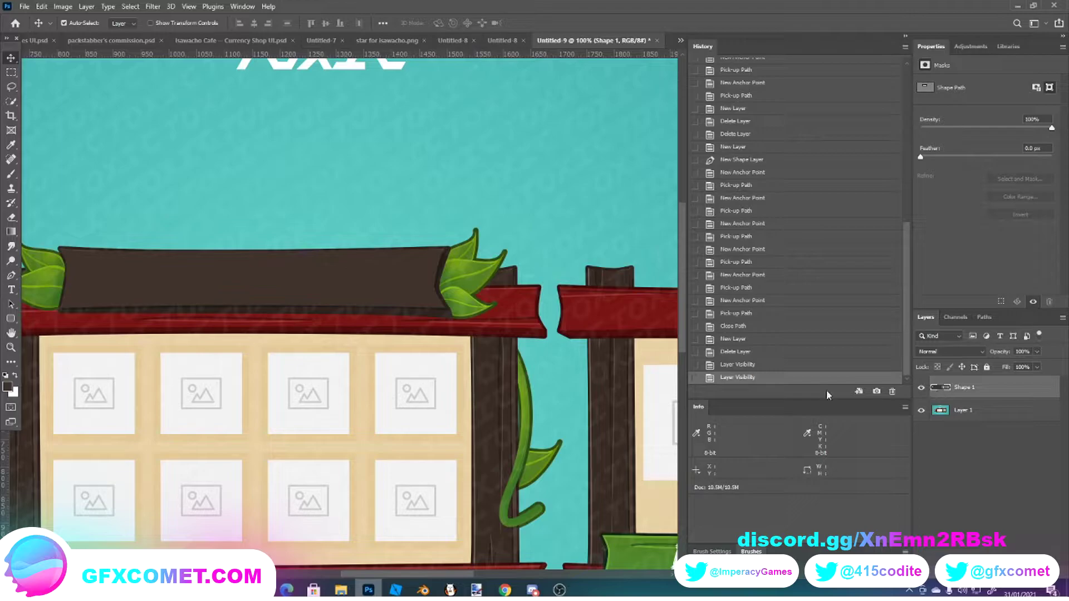
key(ctrl+j)
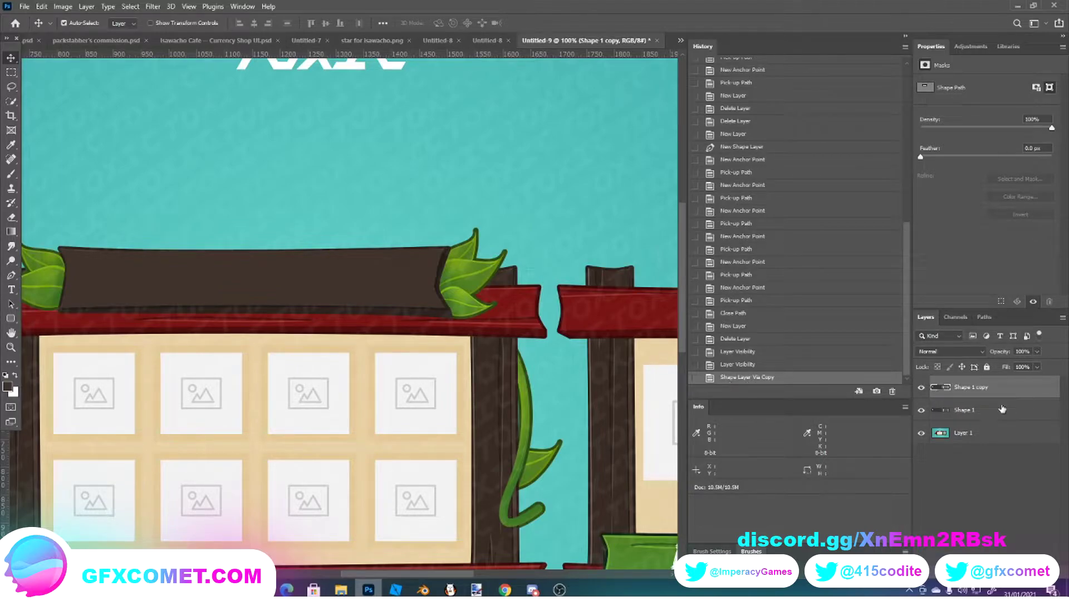
right_click(1001, 411)
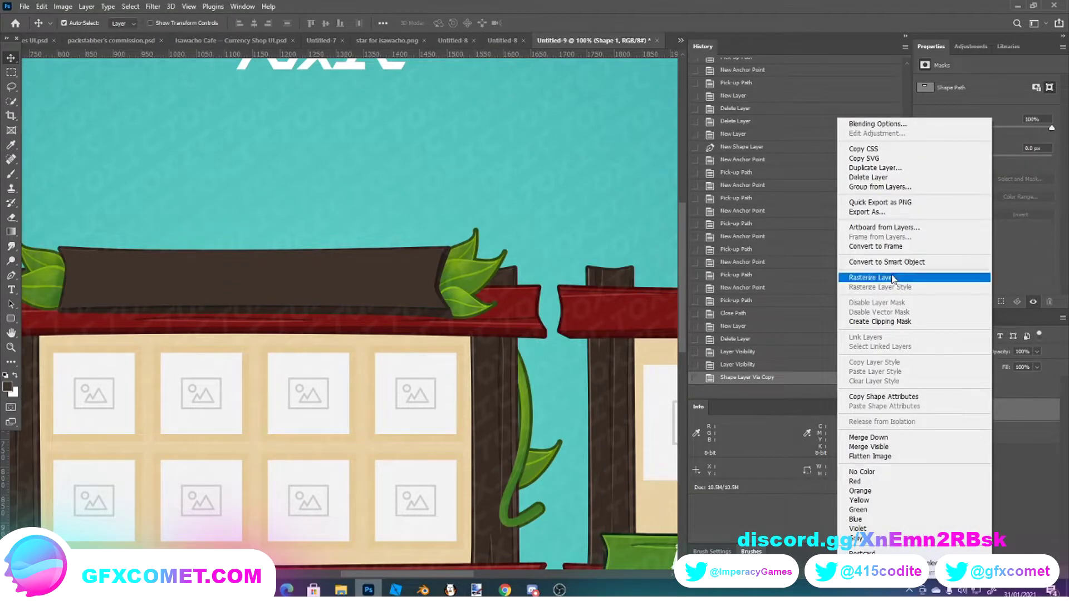
click(893, 279)
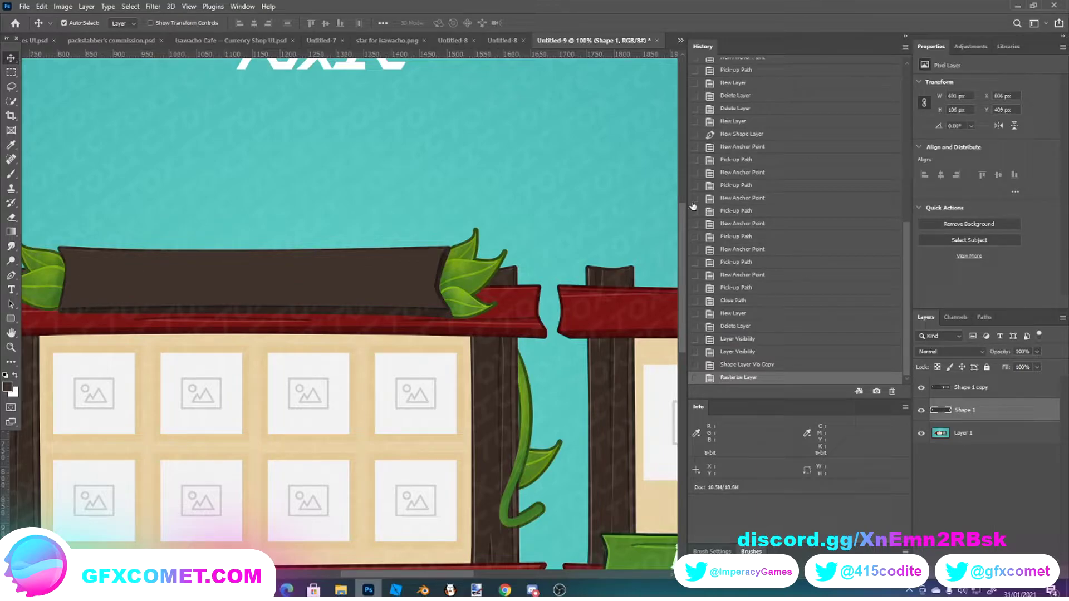
- Free-transform the rasterized Shape 1 plank, stretching its bottom edge down to 107.55% height
key(ctrl)
key(ctrl+t)
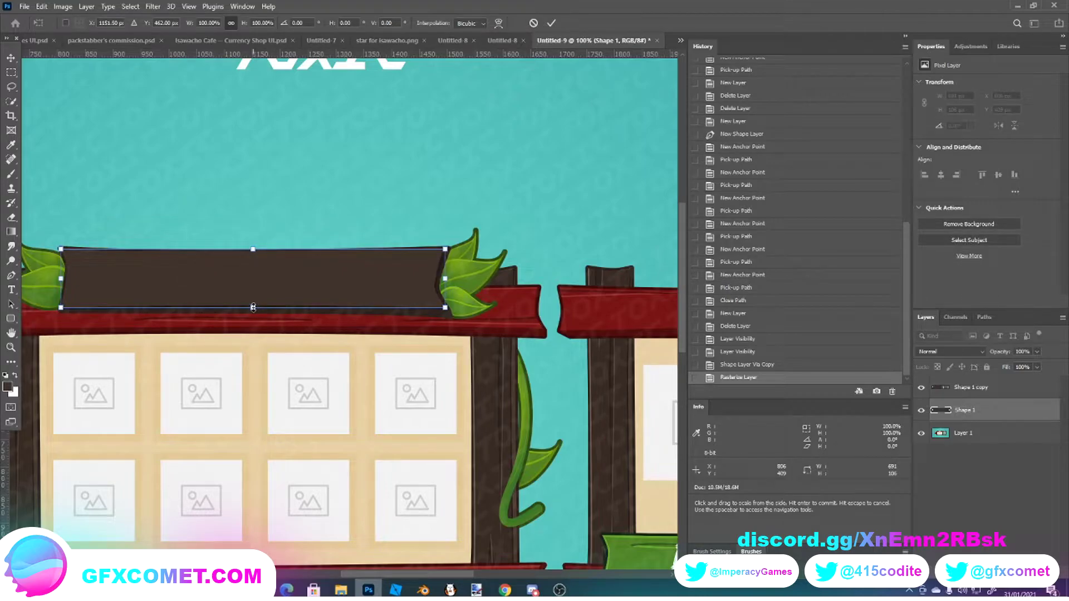
drag(253, 307, 254, 312)
key(Up)
key(Up)
key(Up)
key(Up)
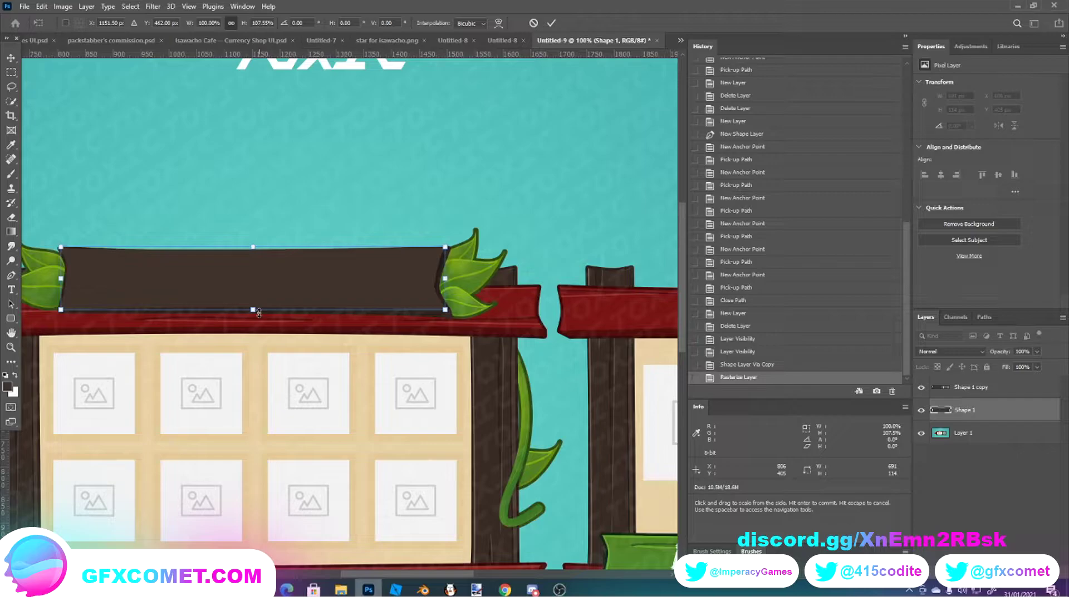
- Commit the resize and turn Shape 1 solid black with Hue/Saturation Lightness -100
click(11, 72)
click(63, 6)
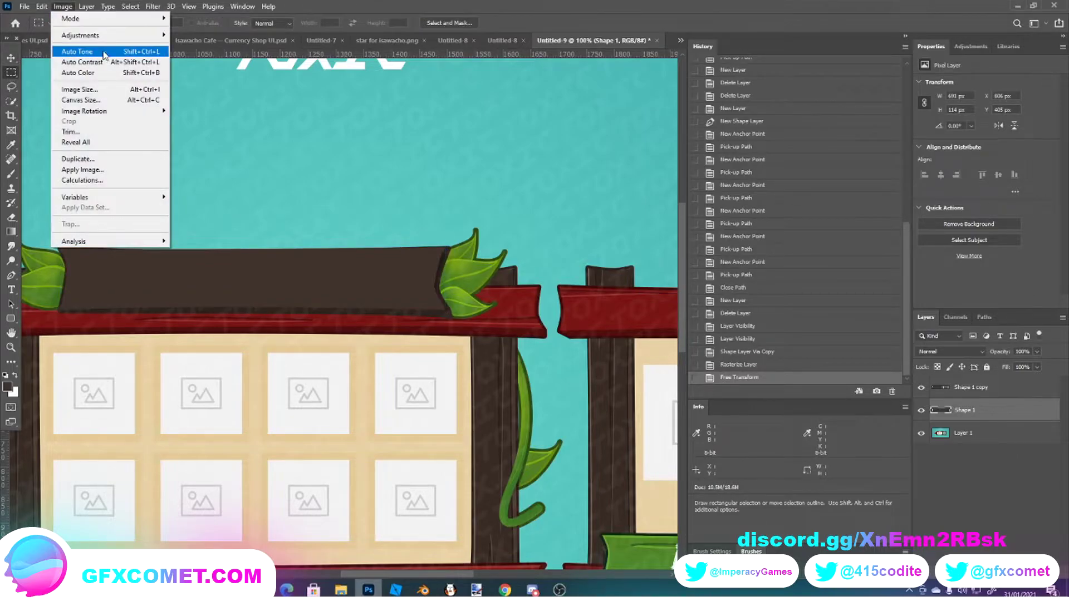
mouse_move(89, 35)
click(195, 89)
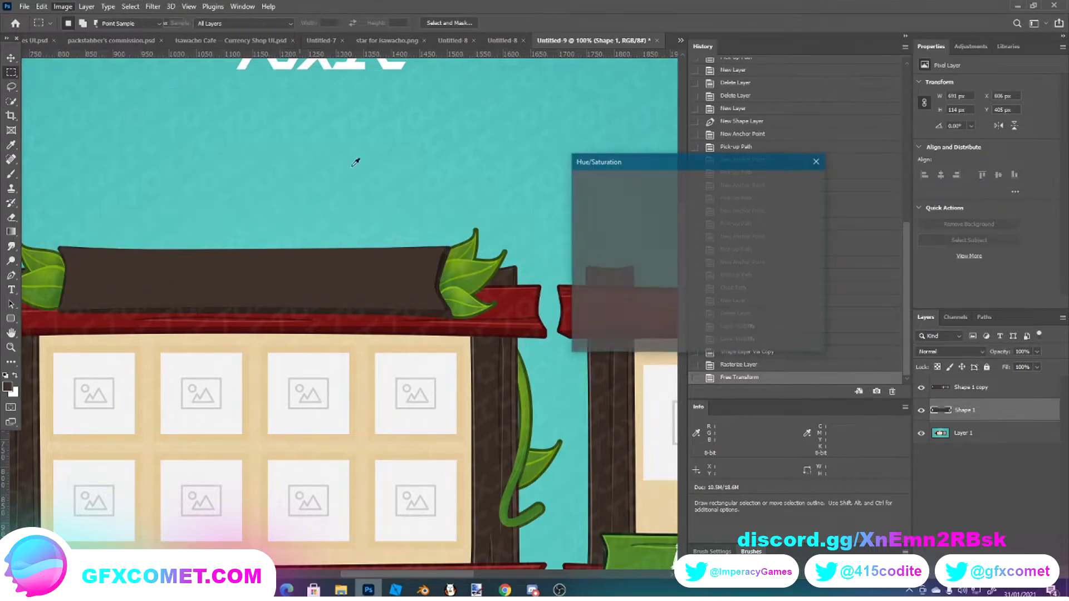
drag(672, 295, 618, 295)
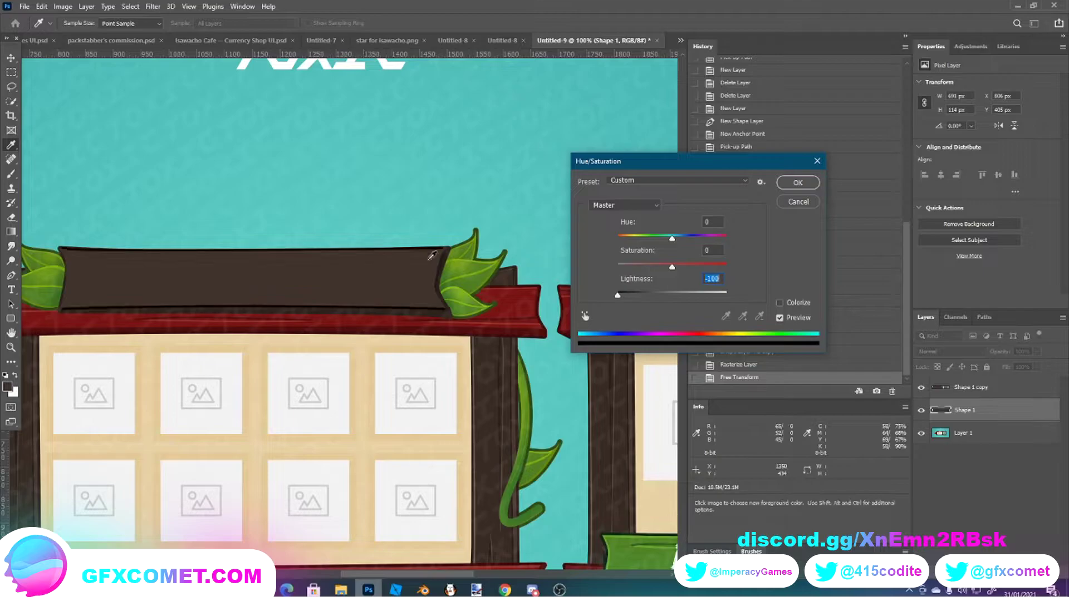
click(783, 185)
- Re-transform Shape 1: nudge down 3 px, shorten the bottom, nudge up 2 px, and commit
key(ctrl+t)
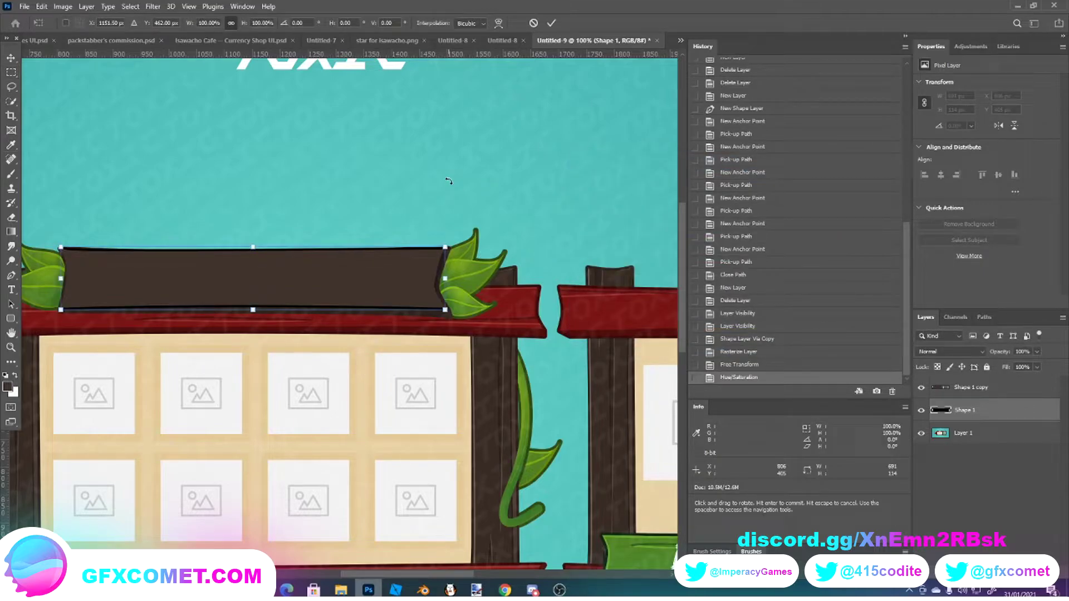
key(Down)
key(Down)
key(Down)
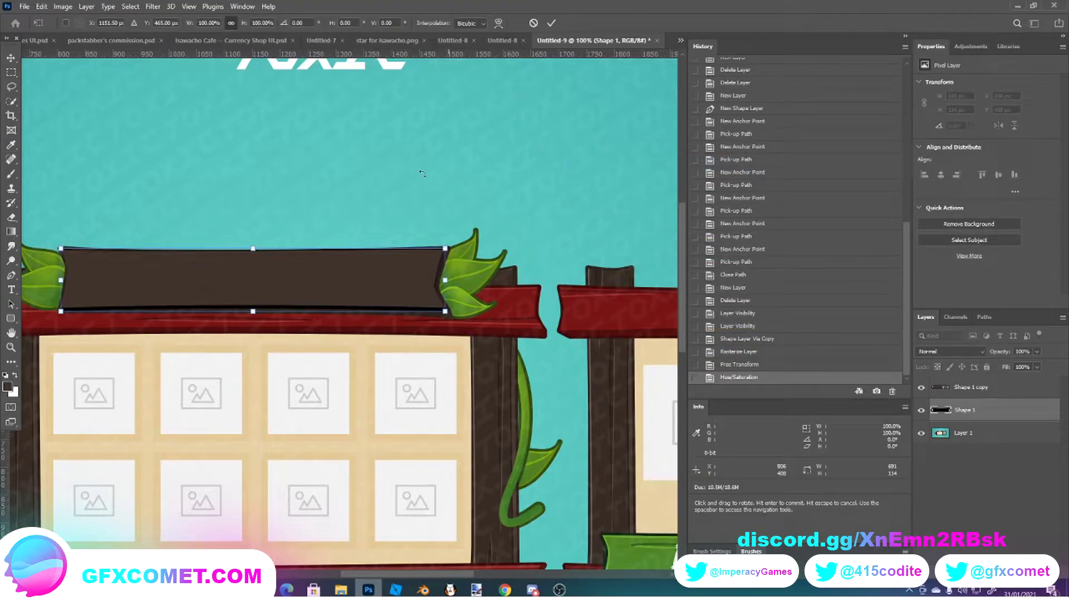
drag(254, 311, 253, 312)
key(Up)
key(Up)
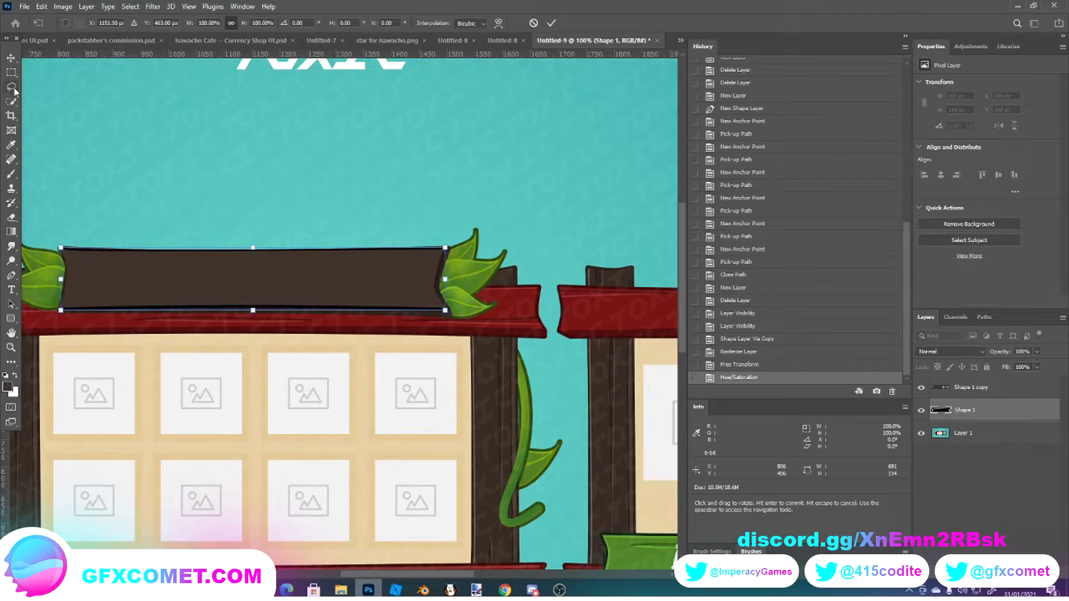
click(10, 72)
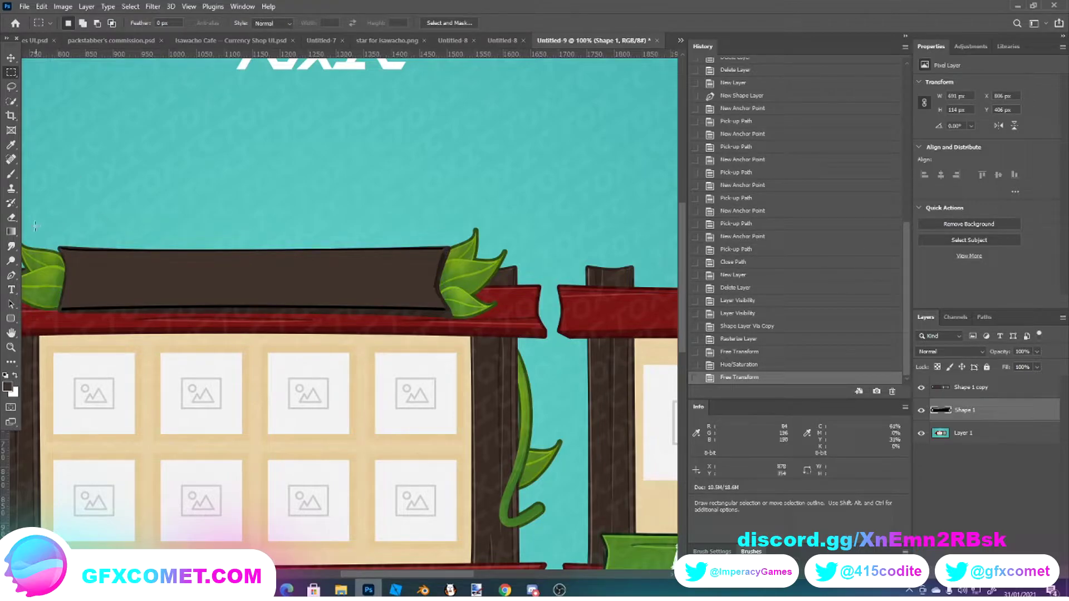
- Cut the top strip from the black Shape 1 and set it to Normal blend at 13% opacity
drag(49, 224, 488, 249)
key(ctrl+x)
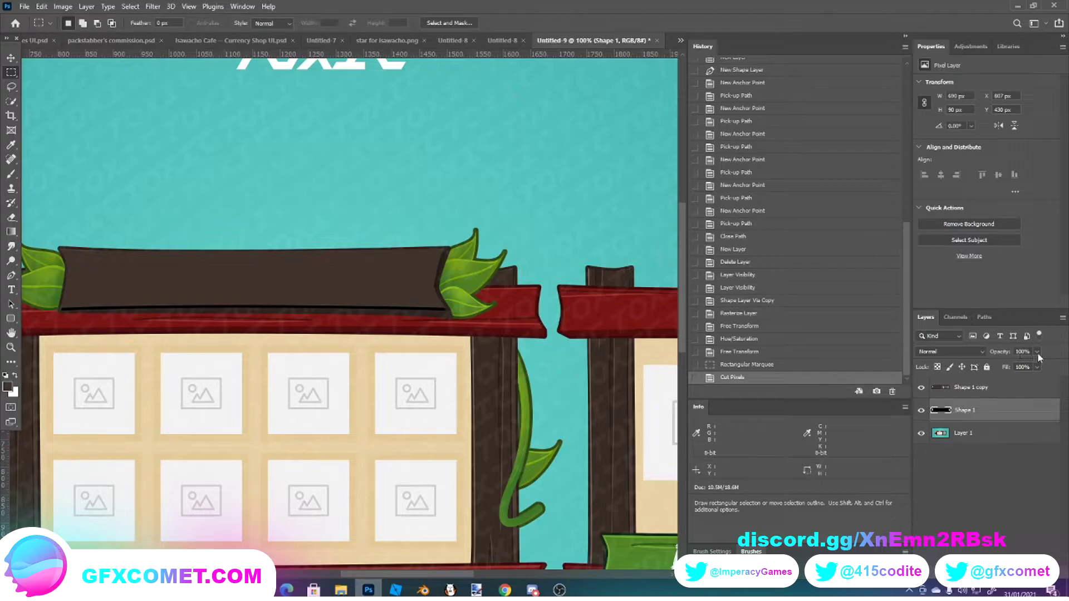
click(960, 351)
click(927, 436)
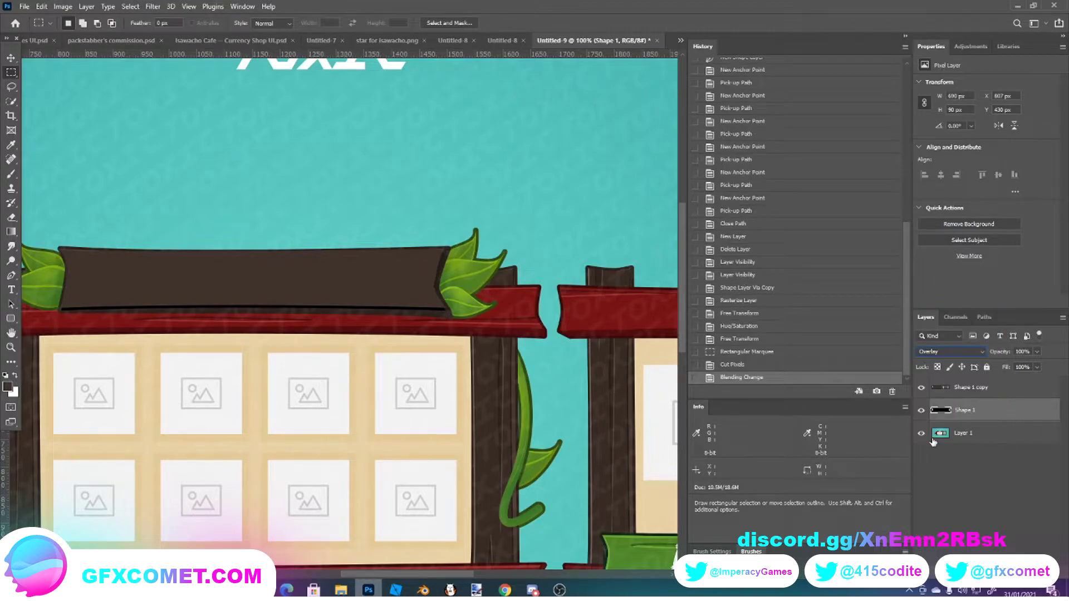
click(946, 352)
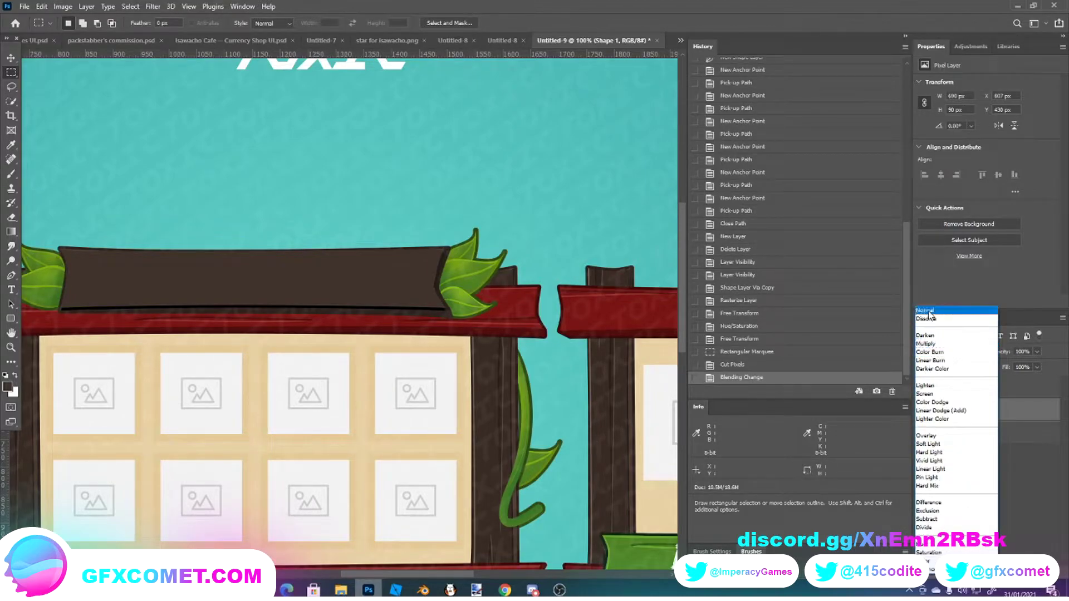
click(933, 311)
drag(1011, 368, 1000, 367)
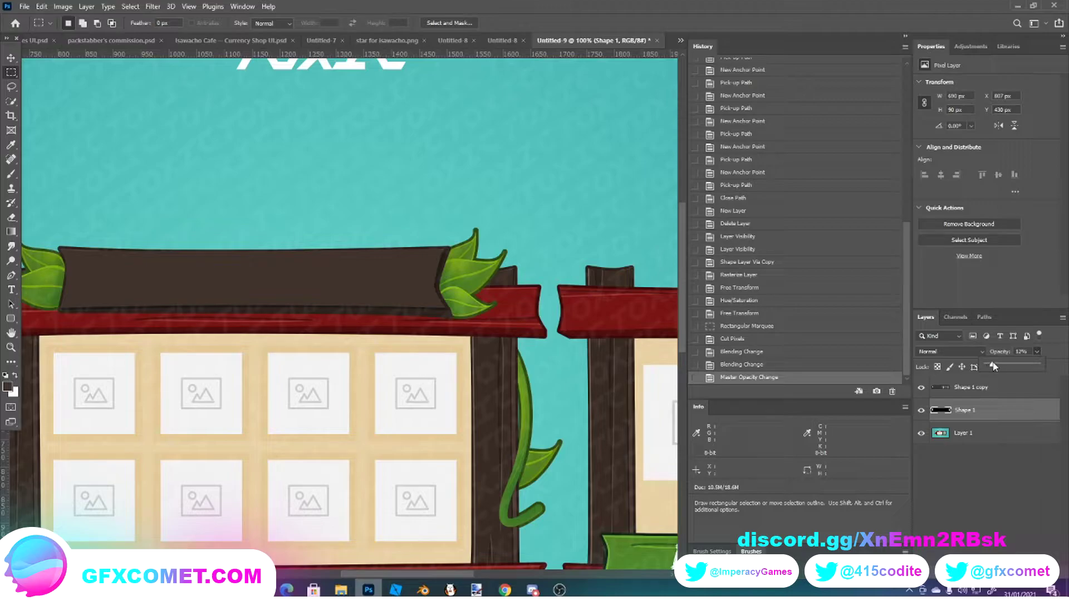
drag(990, 362, 994, 363)
- Duplicate Shape 1 copy as Shape 1 copy 2, move it below Shape 1, and rasterize it
click(981, 393)
key(ctrl+j)
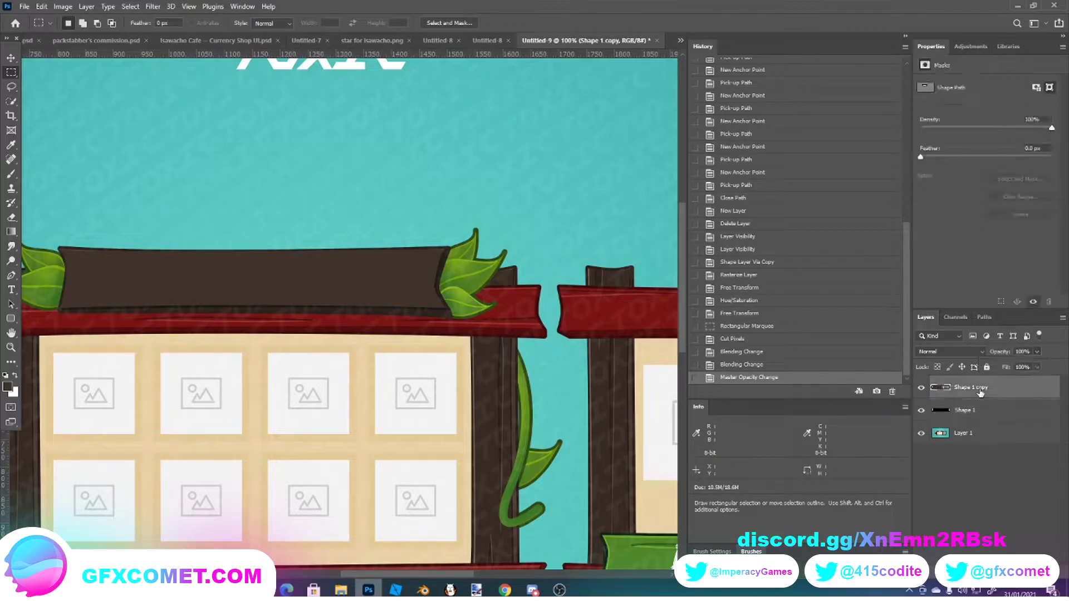
drag(950, 398, 980, 438)
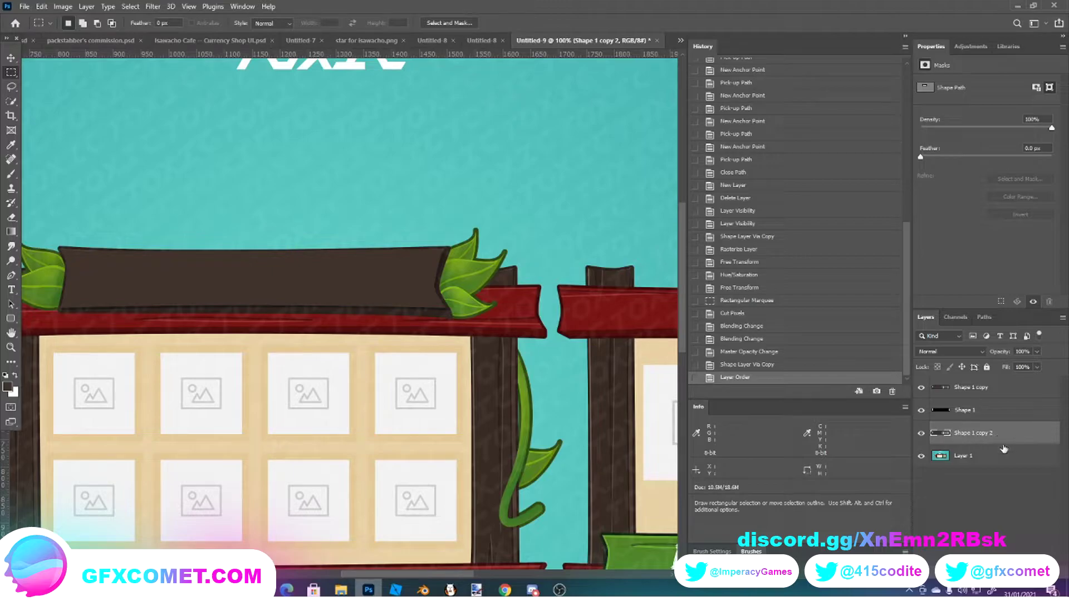
right_click(961, 431)
click(857, 280)
- Enlarge Shape 1 copy 2 to 714 × 130 px by pulling its bottom, sides and top outward
key(ctrl+t)
drag(346, 270, 342, 275)
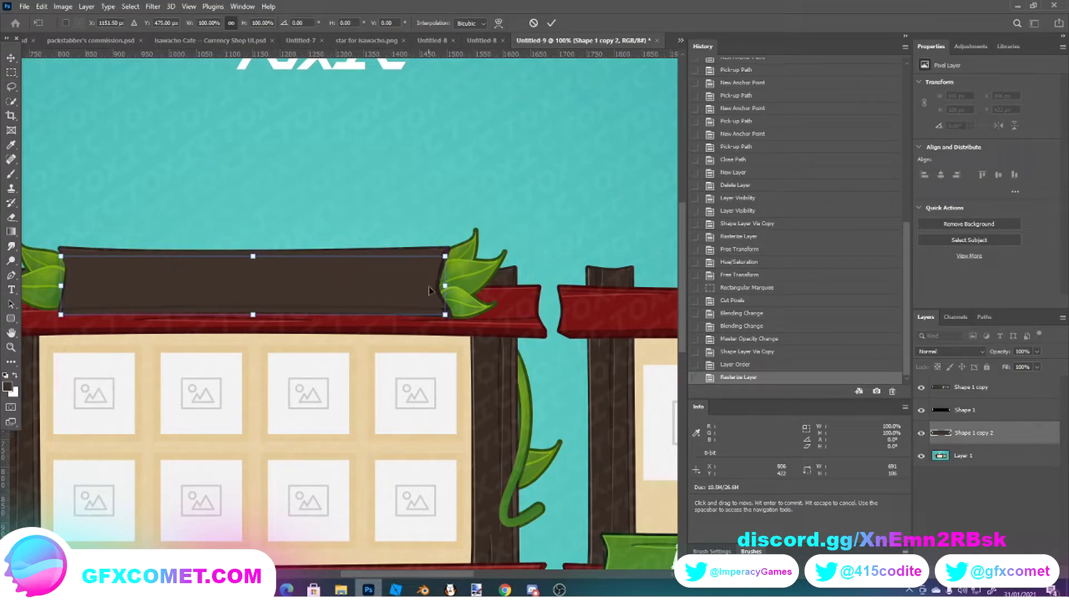
key(ctrl+z)
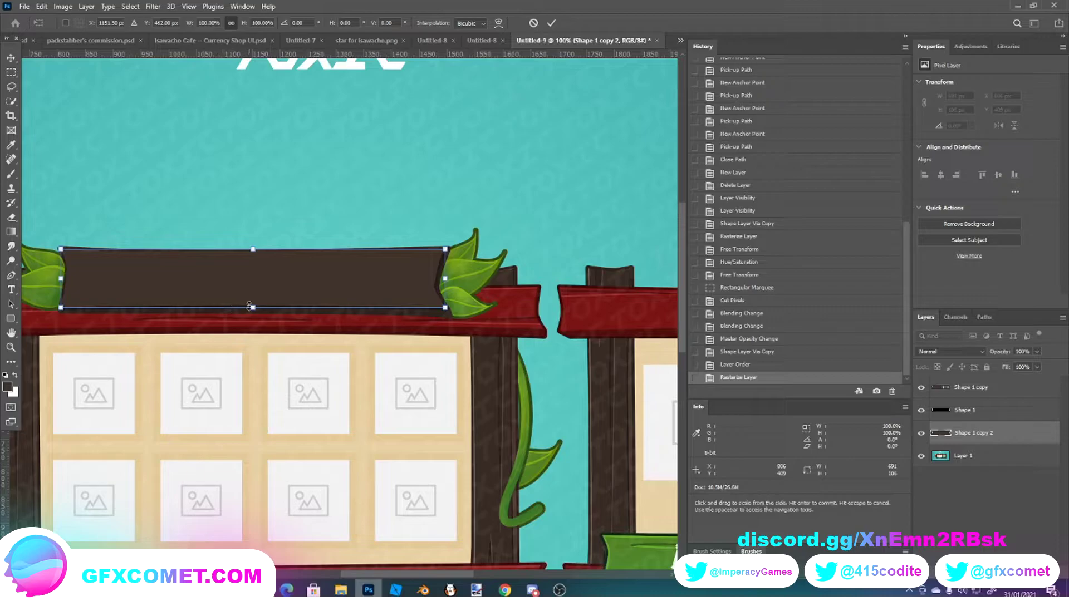
drag(244, 307, 243, 316)
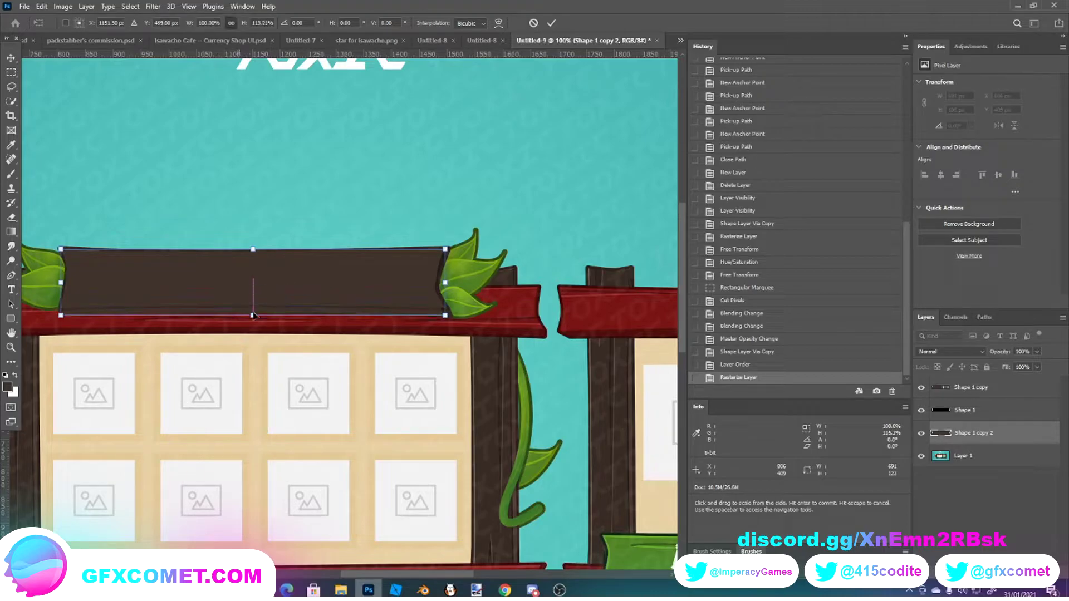
drag(445, 290, 453, 290)
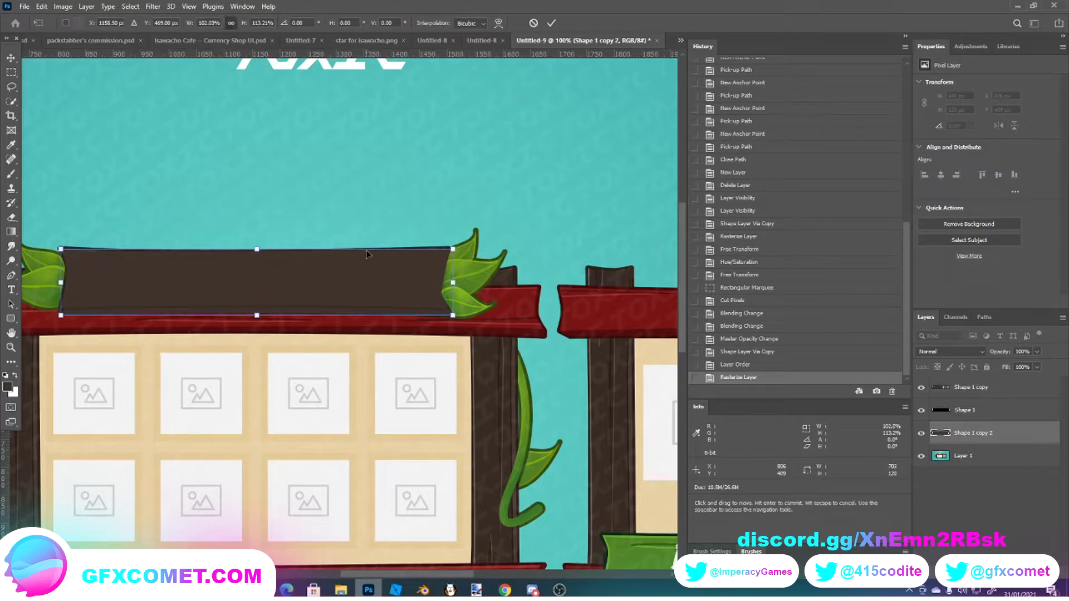
drag(258, 249, 257, 244)
drag(62, 272, 55, 271)
- Commit the enlargement and darken the banner copy with Hue/Saturation Lightness -36
click(11, 72)
click(63, 6)
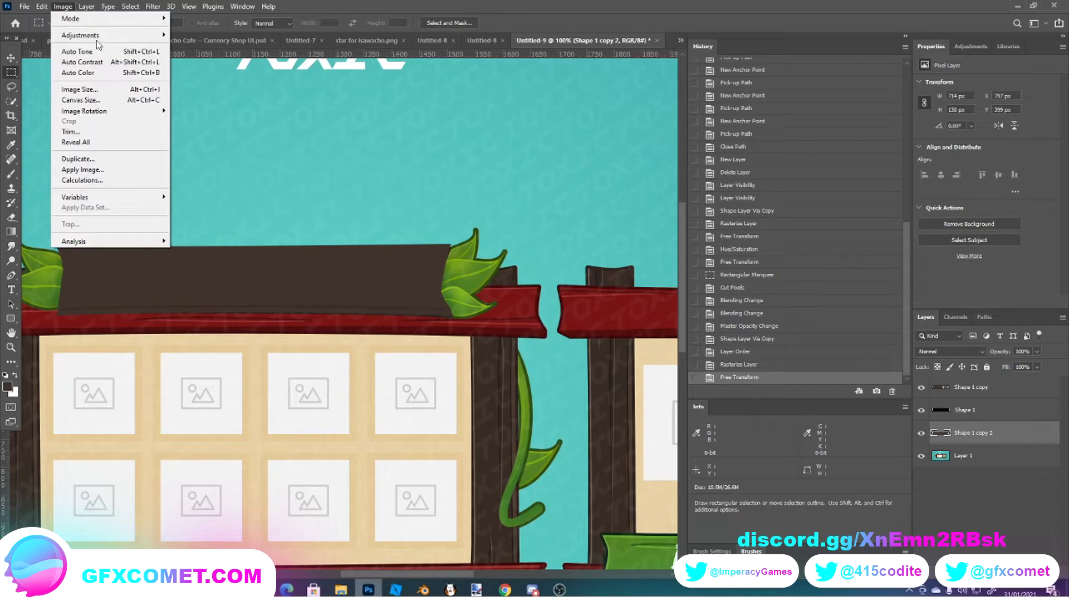
click(190, 95)
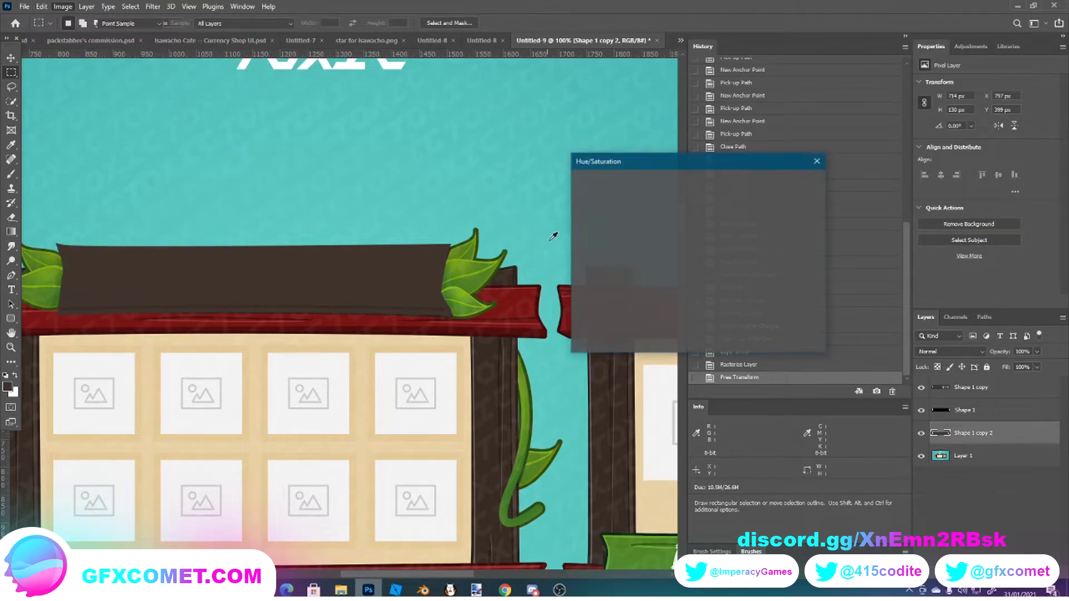
drag(672, 296, 653, 297)
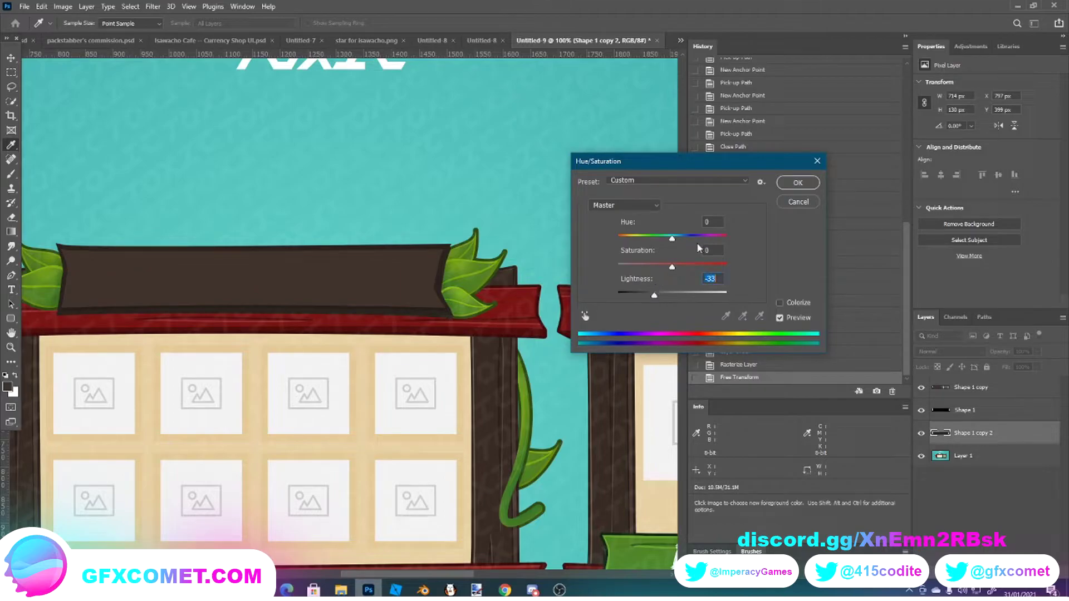
click(802, 183)
- Shorten the banner copy from the bottom to 714 × 121 px and nudge it into place
key(ctrl+t)
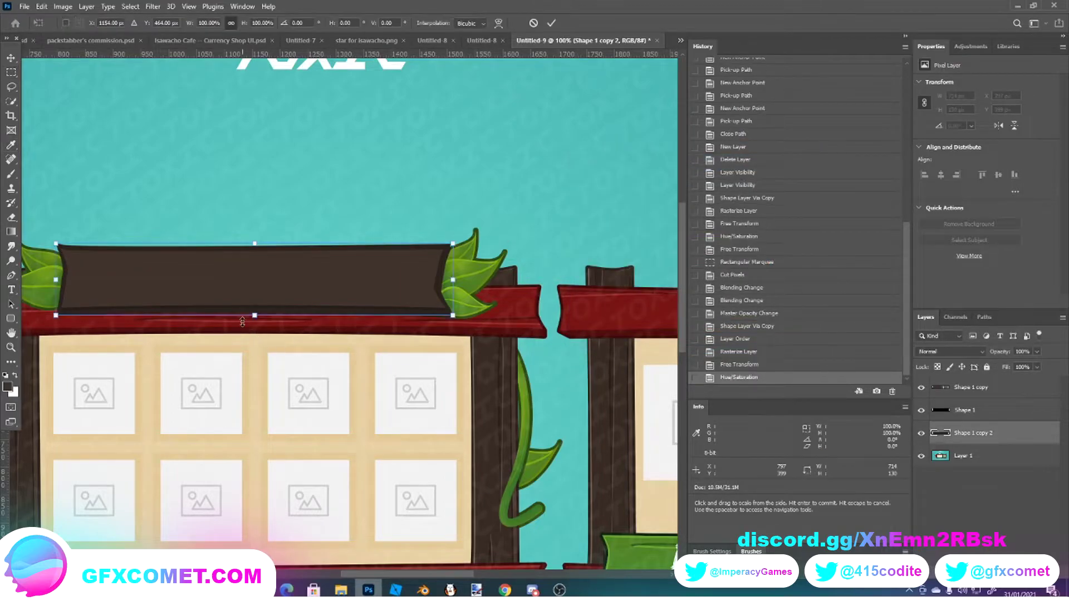
drag(253, 315, 253, 310)
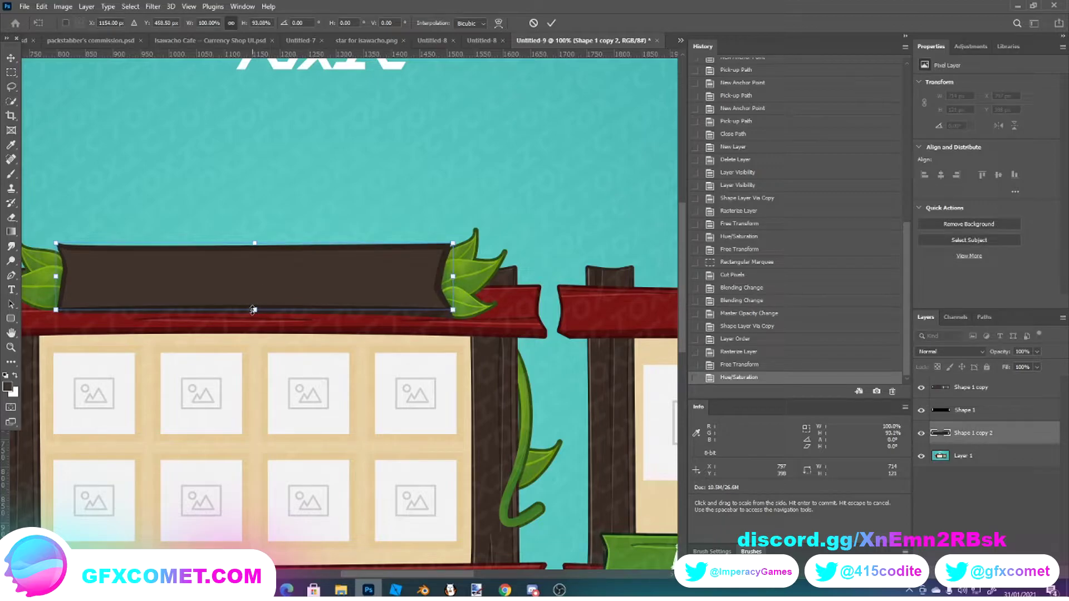
key(Up)
key(Down)
key(Down)
click(11, 73)
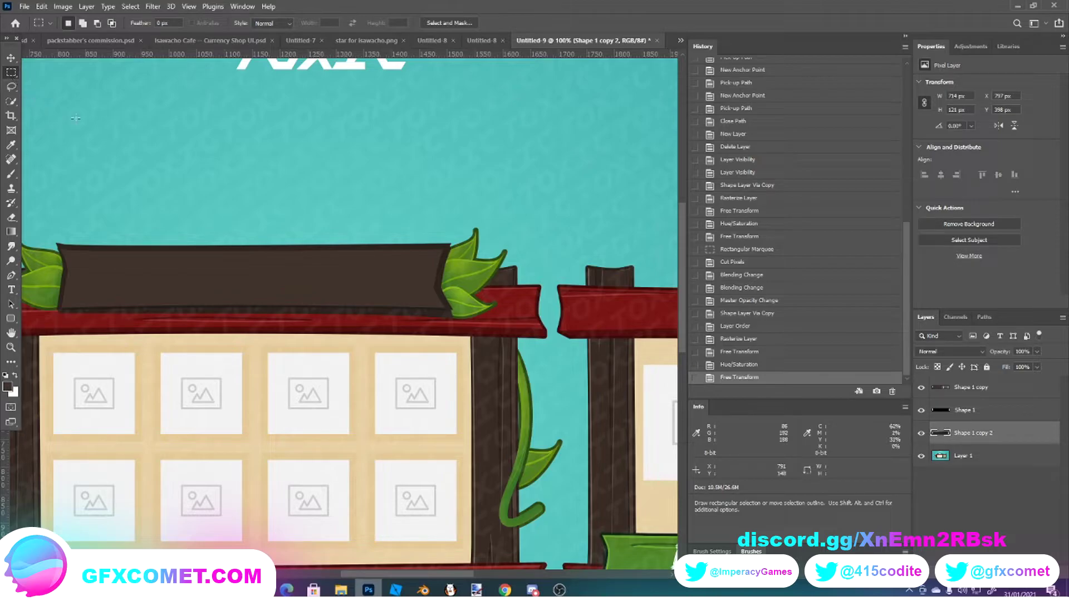
- Check the banner against the background, nudge it down 2 px, and hide the background layer
key(ctrl+plus)
key(ctrl+plus)
key(ctrl+minus)
key(ctrl+minus)
click(921, 456)
click(921, 456)
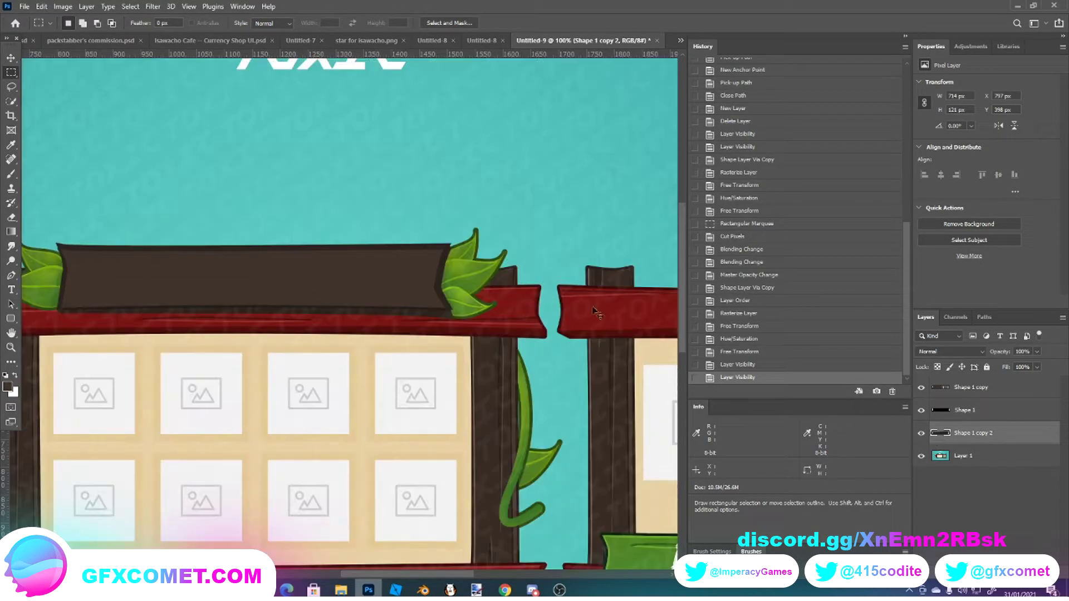
key(ctrl+t)
key(Down)
key(Down)
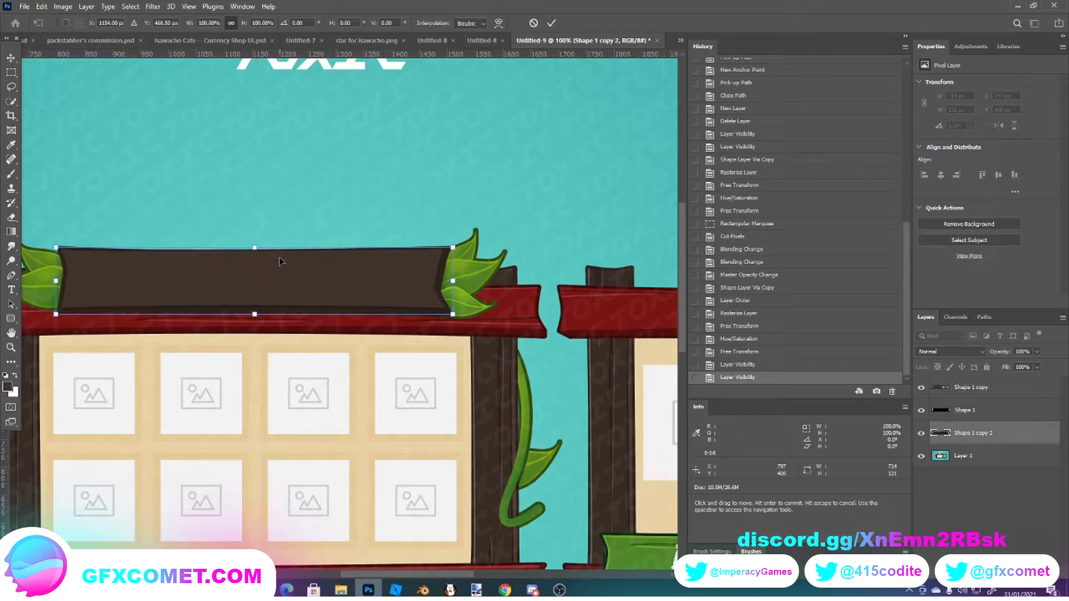
key(m)
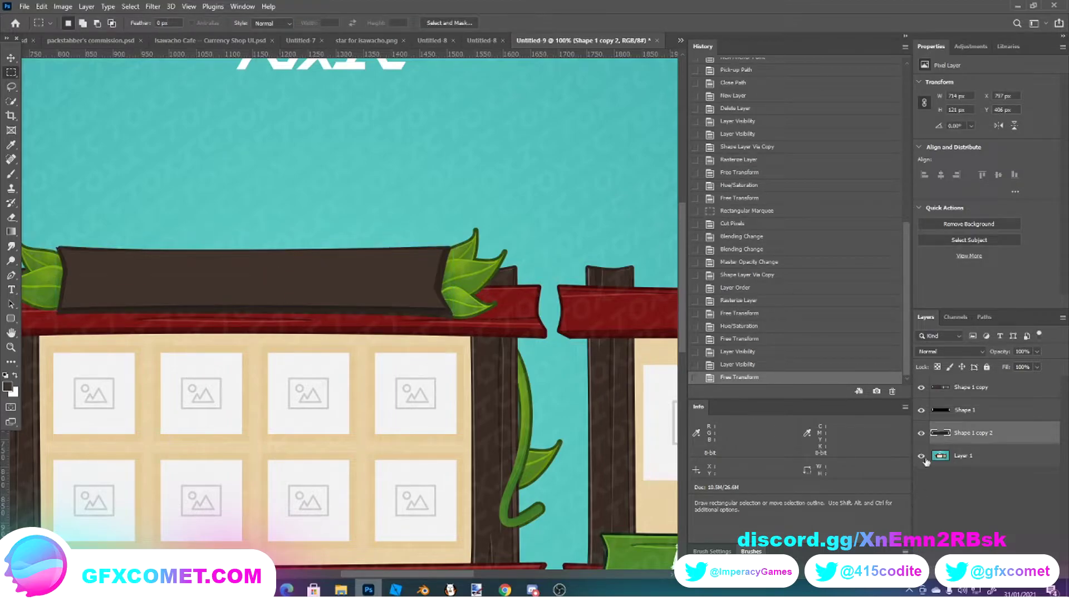
click(922, 456)
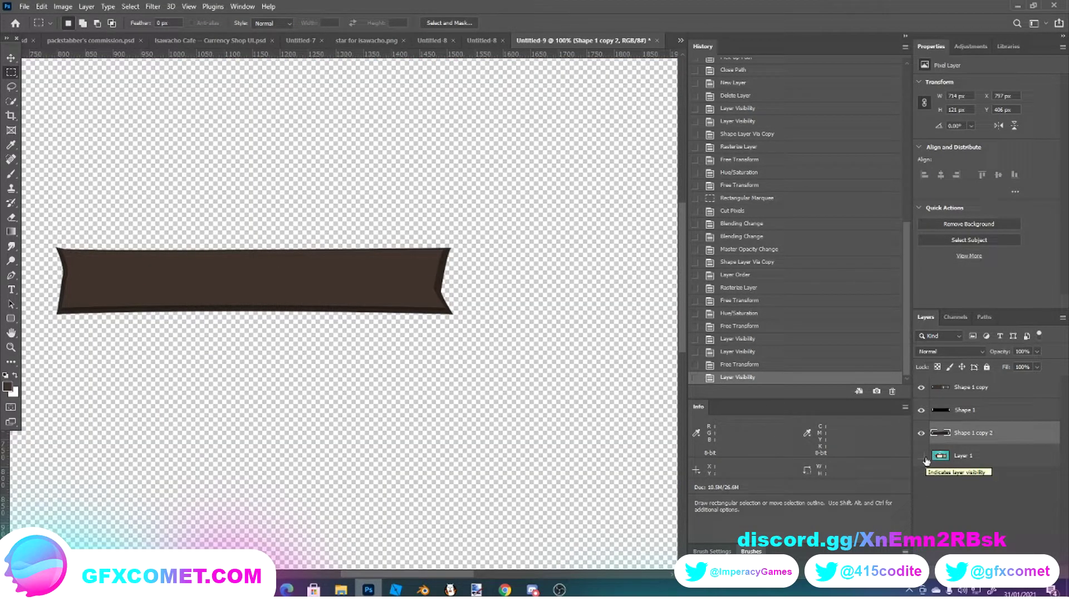
- Stretch the banner plank slightly taller at its top edge and show the teal background again
key(ctrl+t)
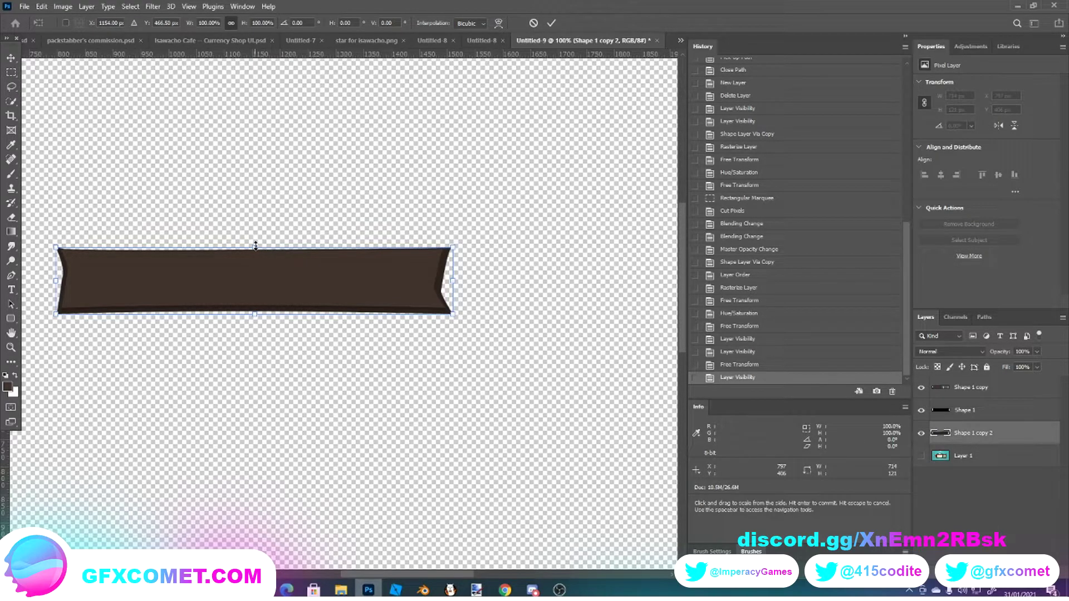
drag(255, 247, 257, 241)
key(Return)
key(h)
drag(186, 264, 196, 232)
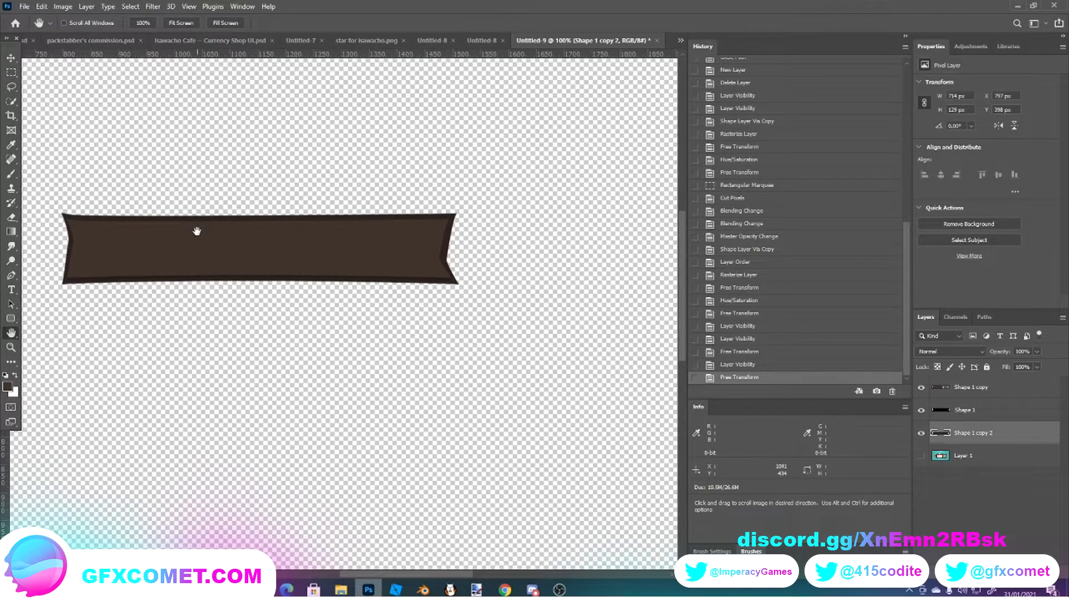
key(ctrl+minus)
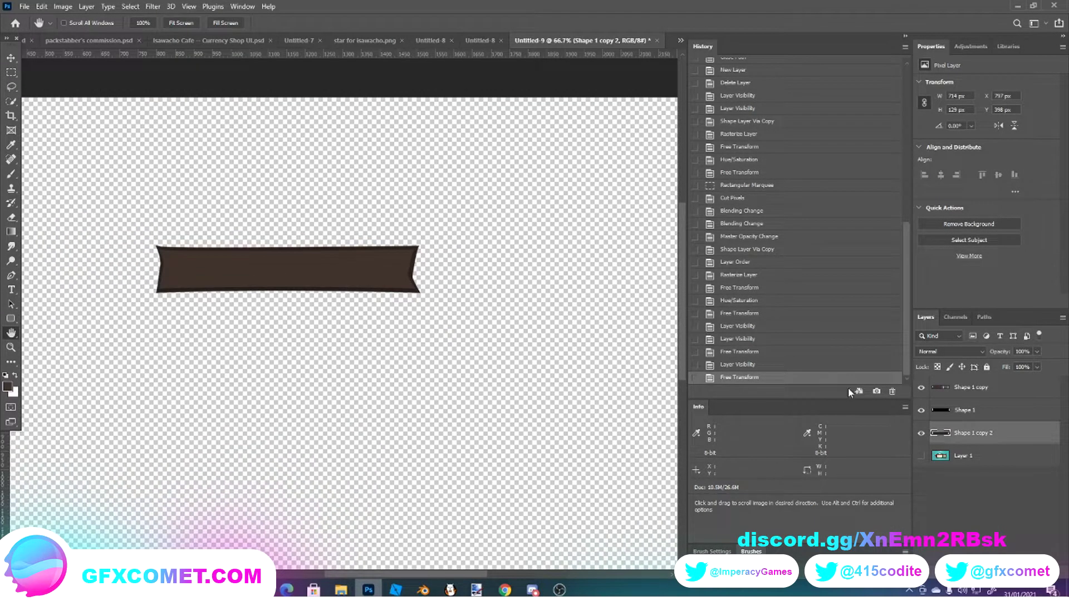
click(922, 456)
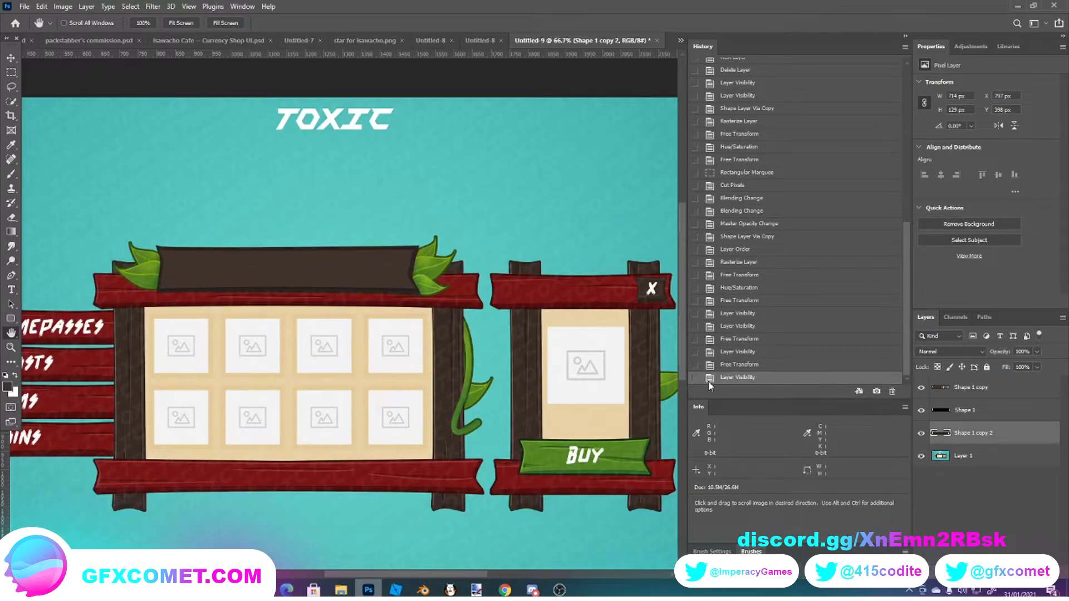
drag(227, 224, 268, 211)
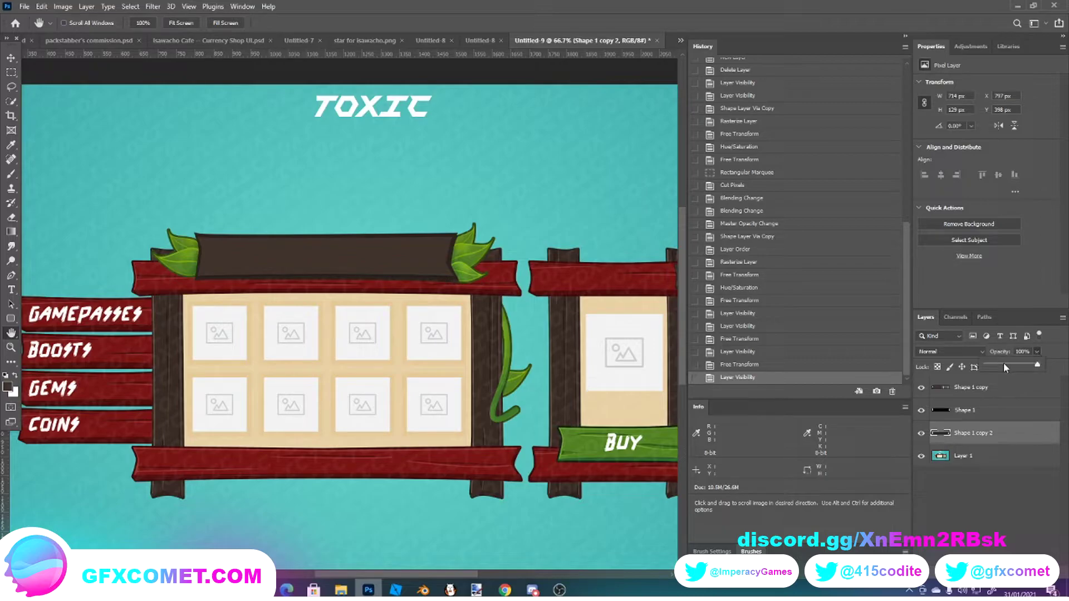
- Lower Shape 1 copy's opacity to reveal the GAME PASSES lettering, then add an empty Layer 2 on top
click(1005, 364)
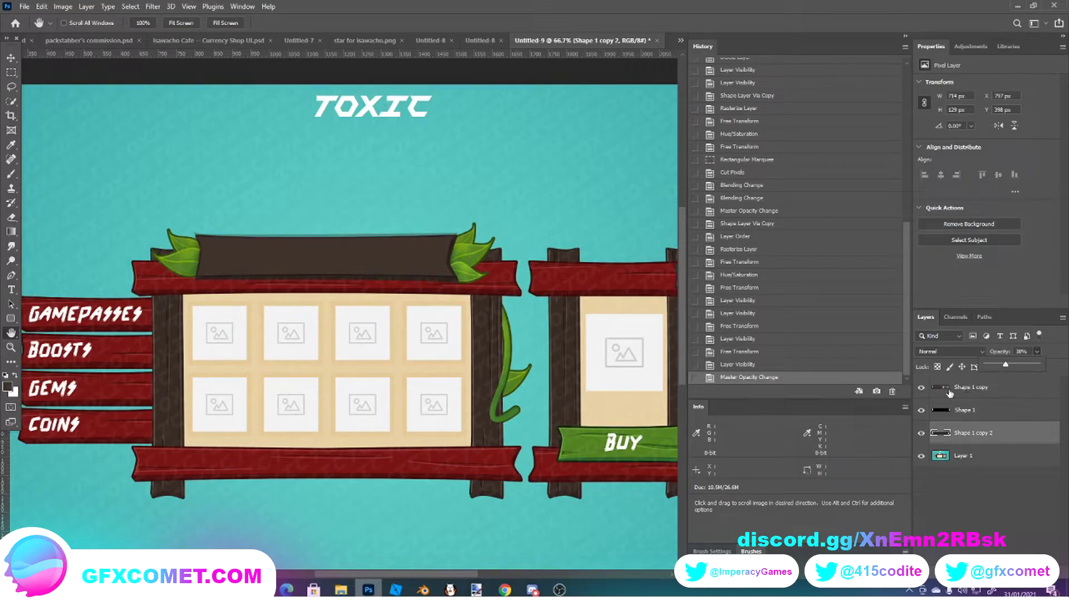
click(951, 394)
click(1039, 352)
click(1011, 363)
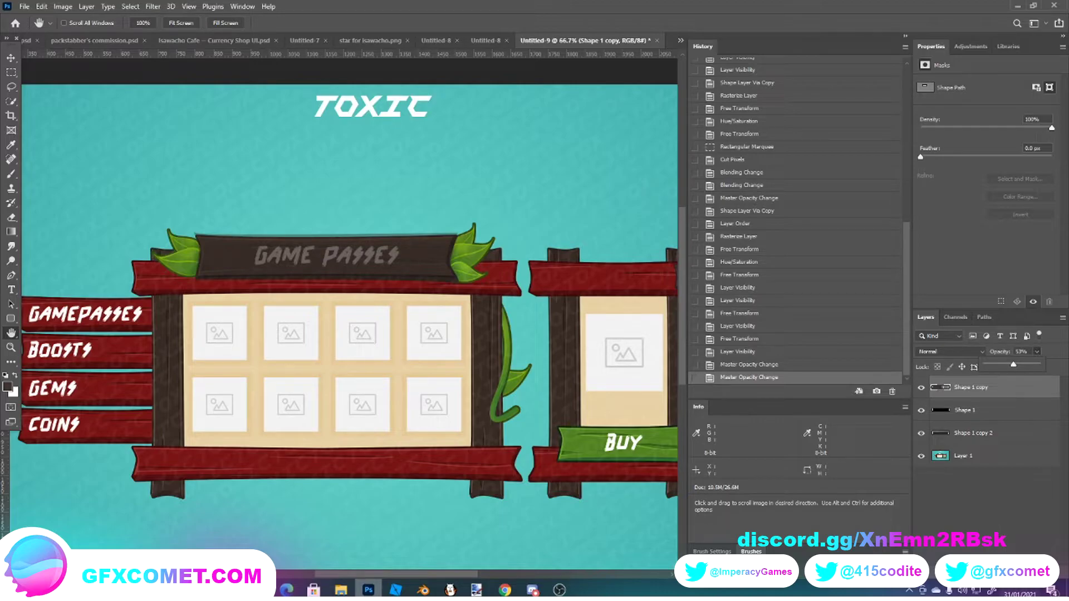
key(ctrl+shift+alt+n)
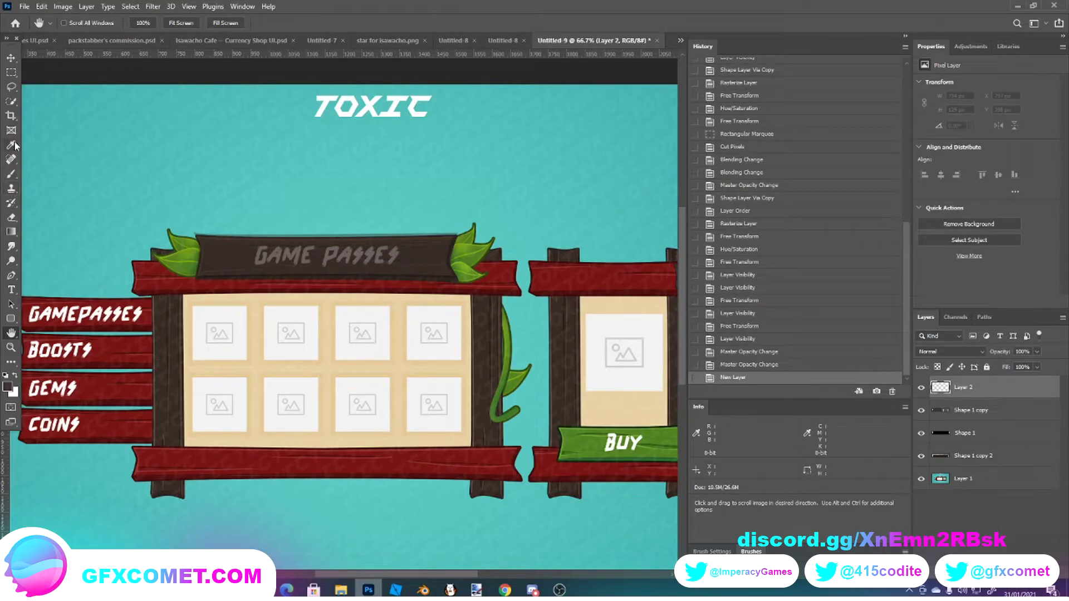
- Sample the plank's dark brown as foreground colour, target Layer 2, and zoom to 200%
click(11, 145)
ctrl+click(245, 270)
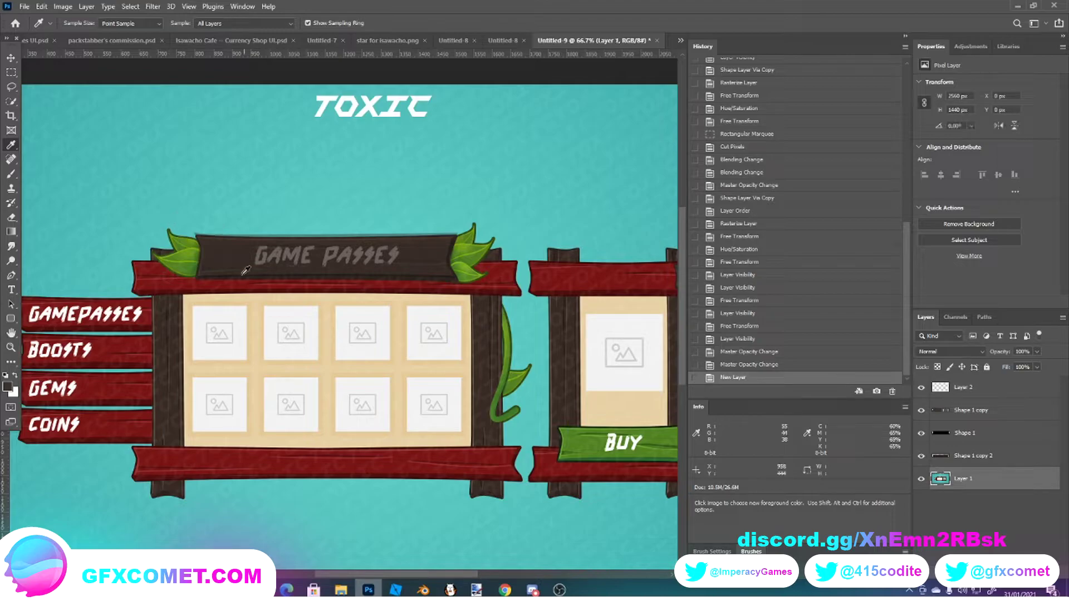
click(224, 261)
click(955, 394)
key(ctrl+plus)
key(ctrl+plus)
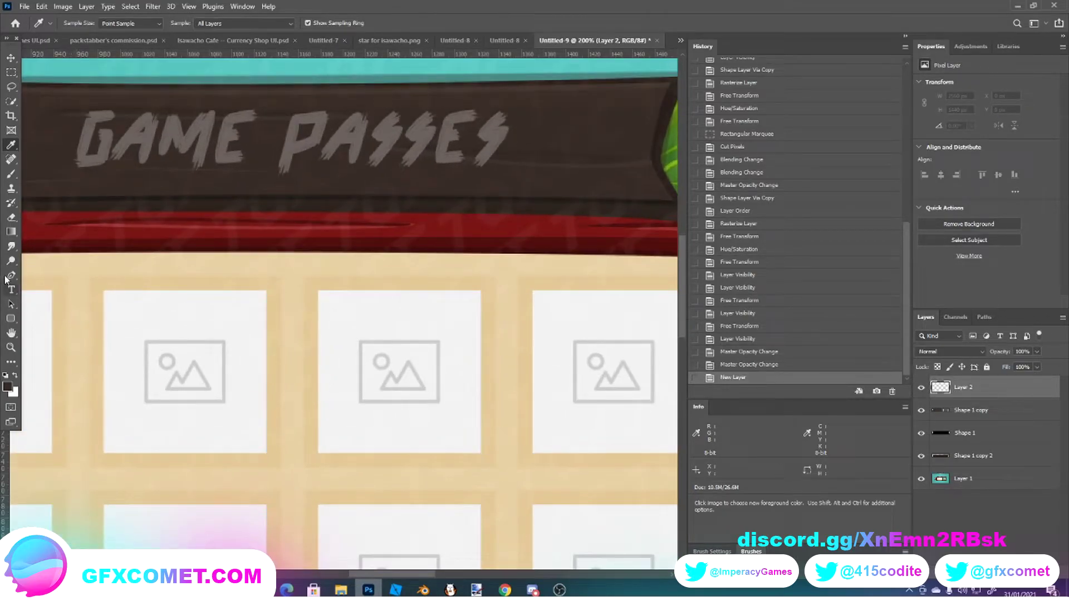
- Zoom to 300% on the banner's left end and set the Pen tool to Shape mode
click(11, 333)
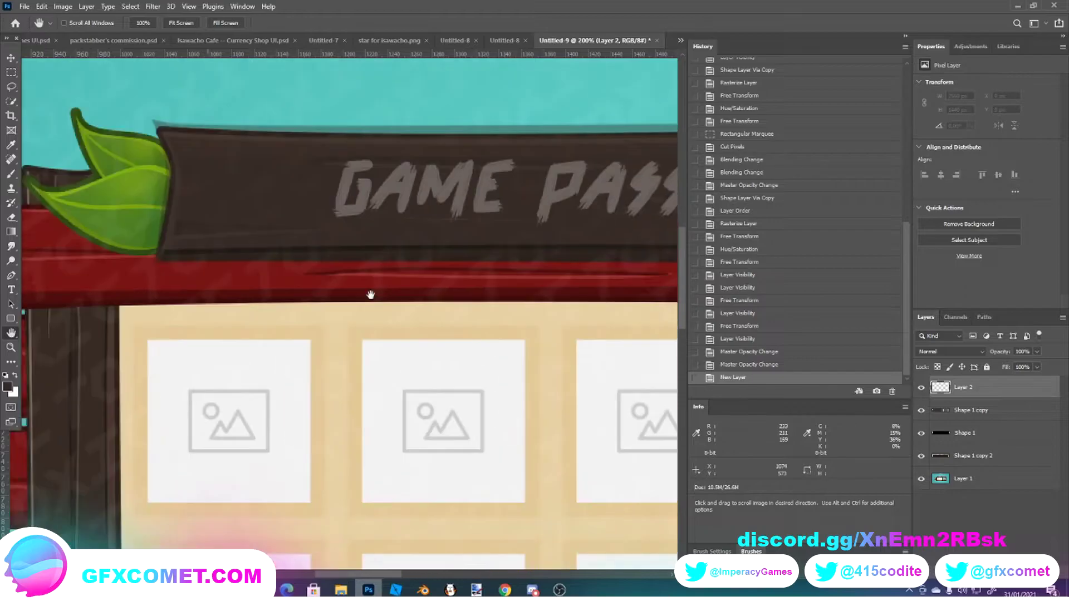
drag(113, 243, 370, 290)
ctrl+click(329, 297)
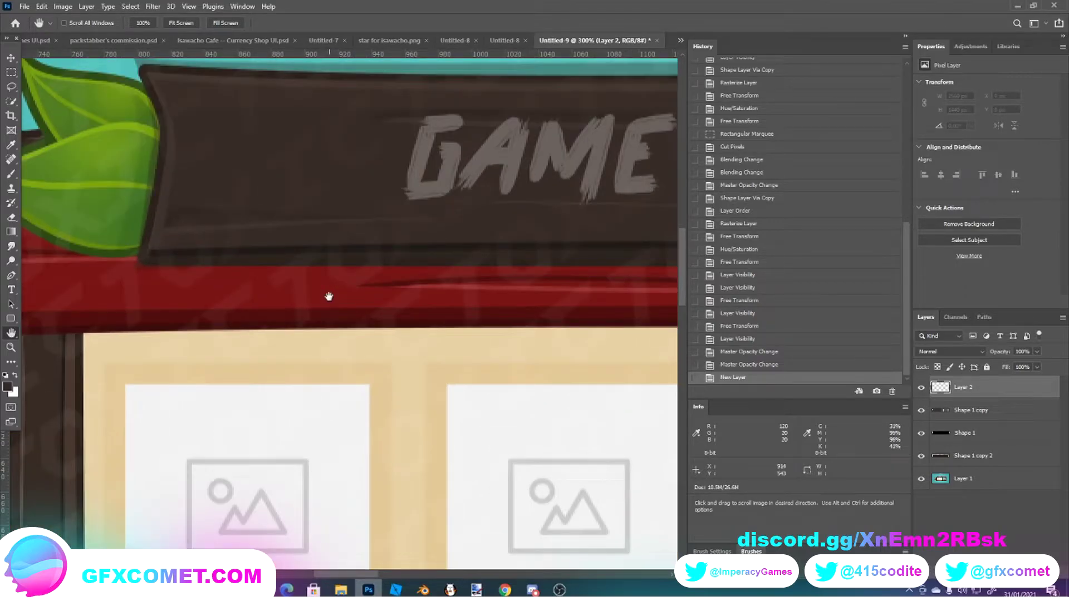
click(11, 275)
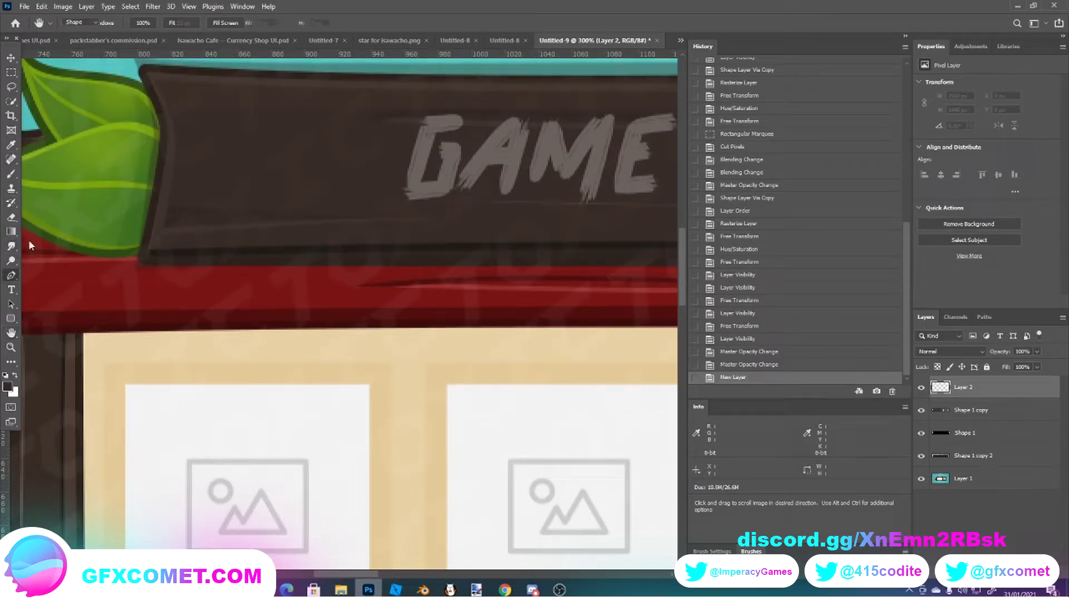
click(92, 22)
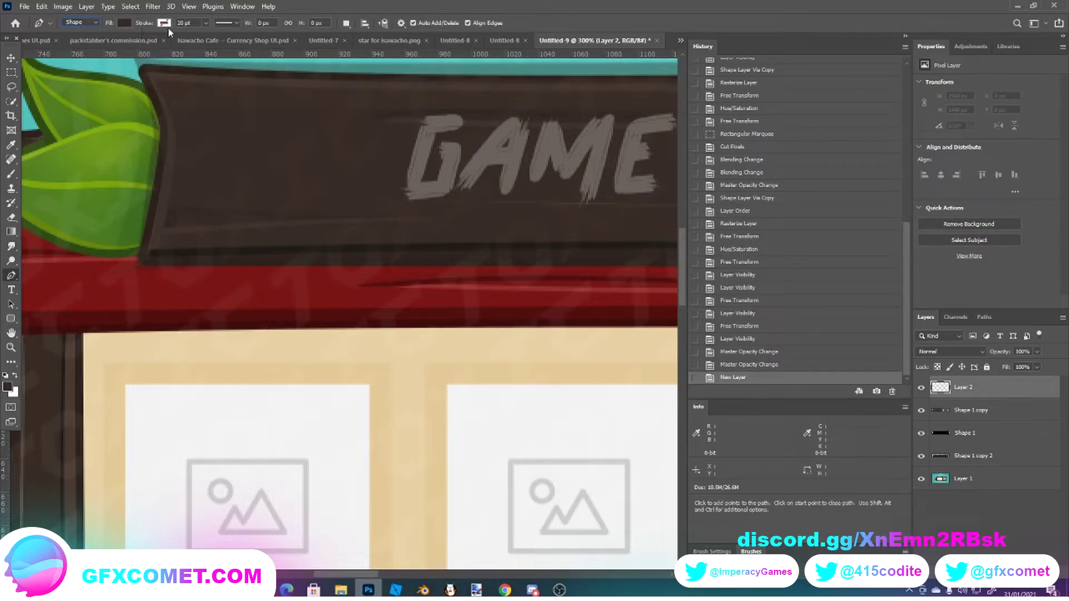
- Trace a closed thin wedge-shaped cut, Shape 2, across the left end below GAME
click(168, 206)
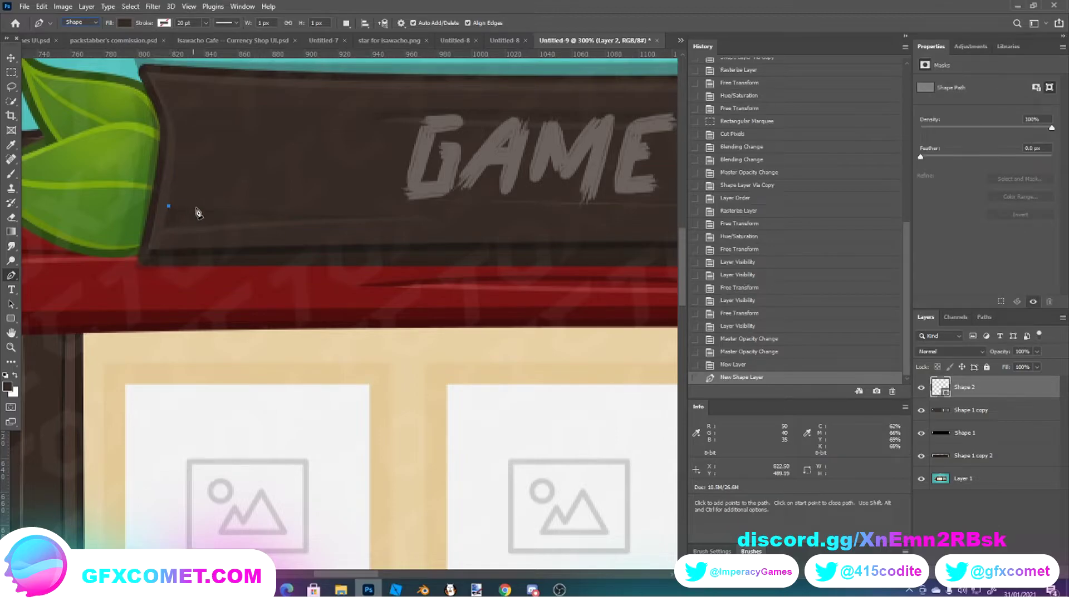
click(124, 24)
key(Escape)
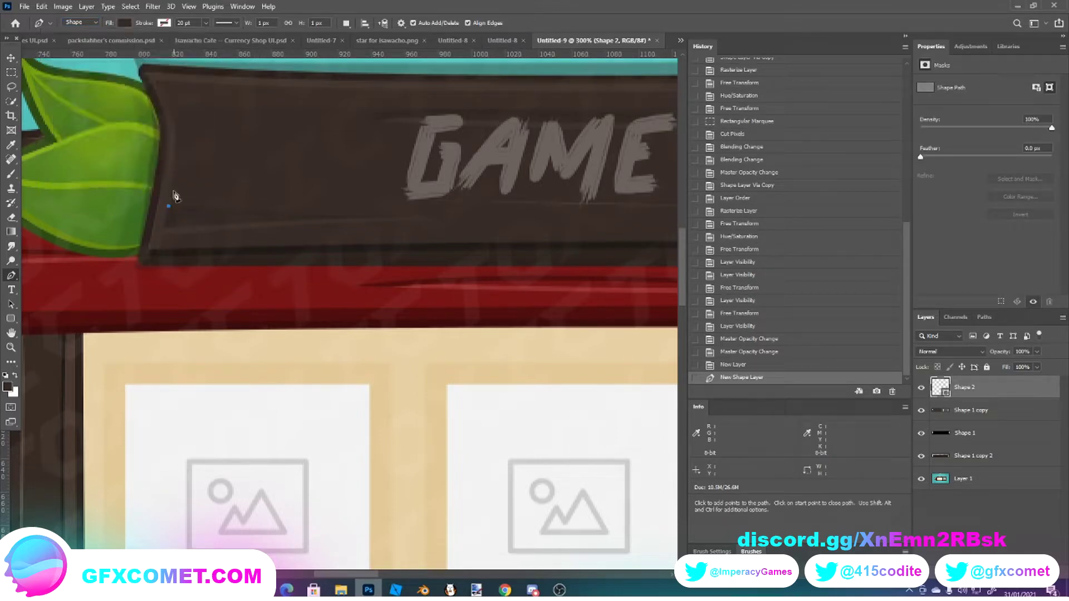
click(381, 219)
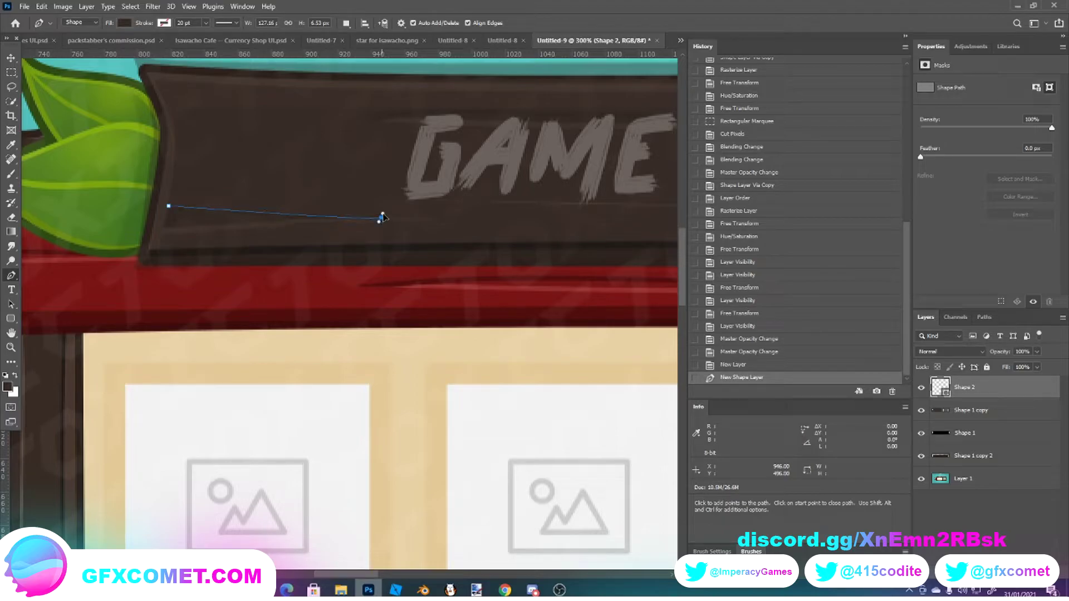
click(380, 219)
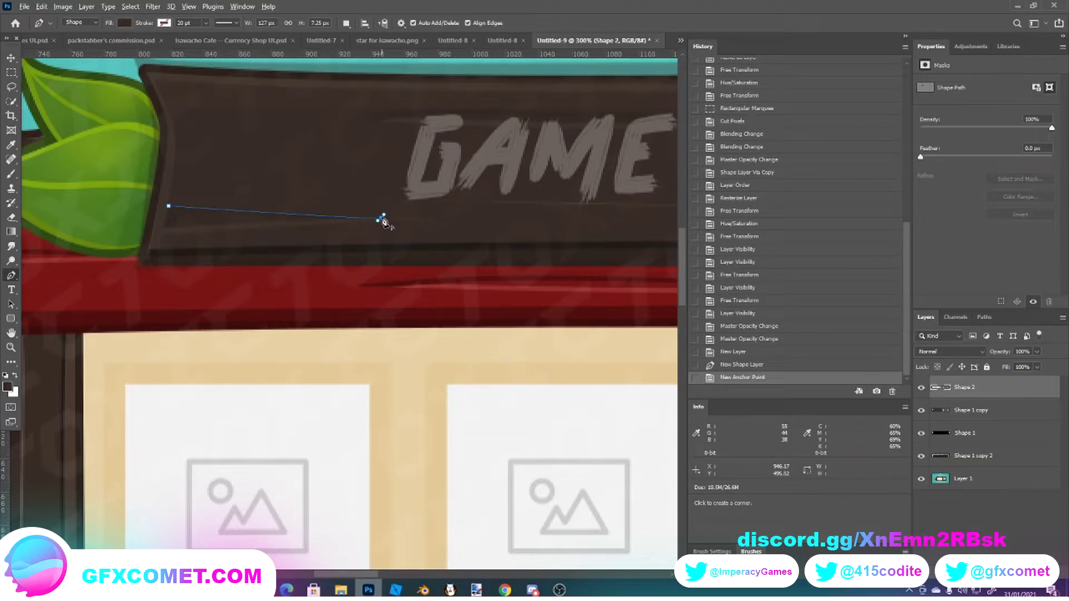
click(165, 227)
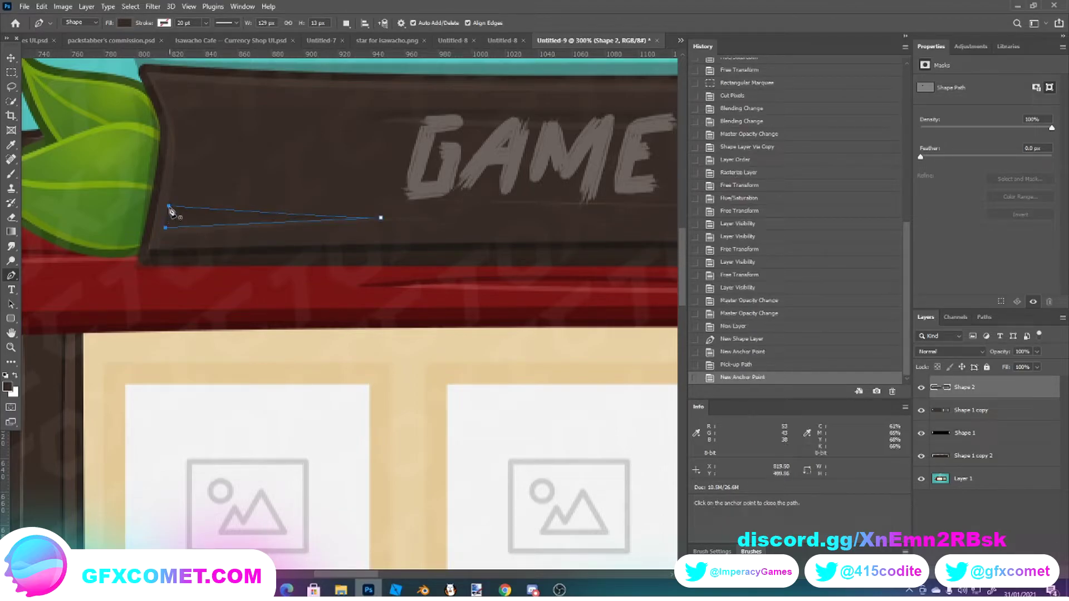
click(168, 206)
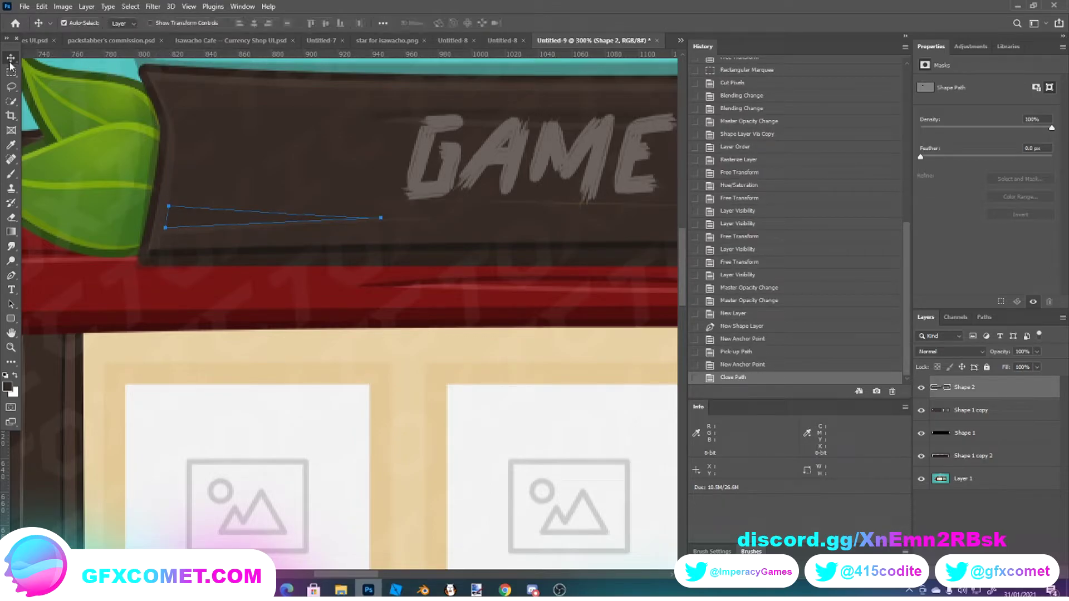
click(11, 333)
drag(334, 241, 134, 282)
- Trace a second curved wedge cut, Shape 3, under PASSES, then add a new empty layer on top
key(ctrl+shift+alt+n)
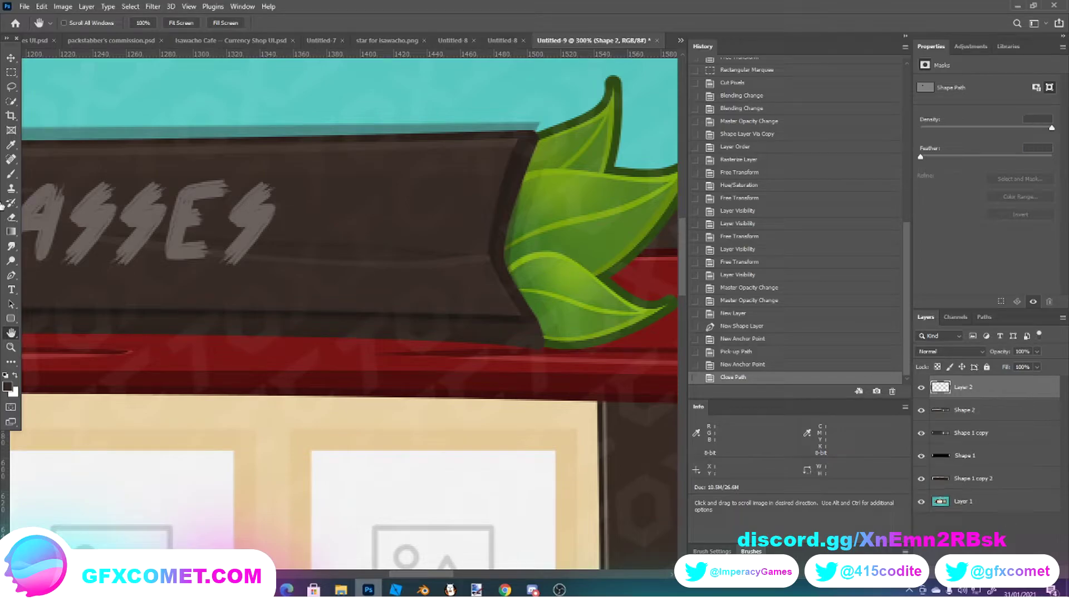
click(10, 275)
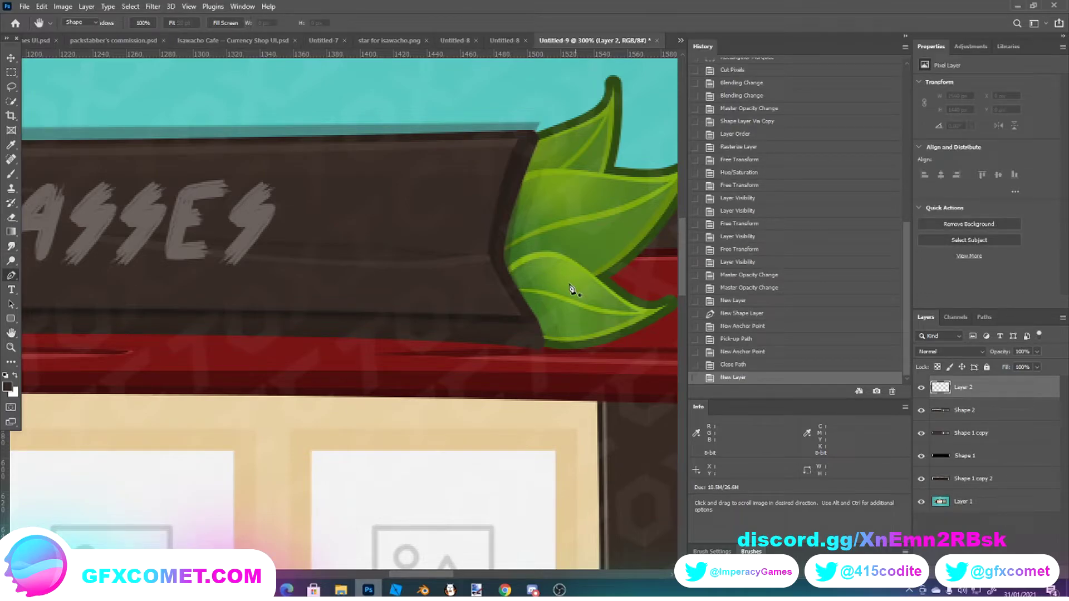
click(473, 256)
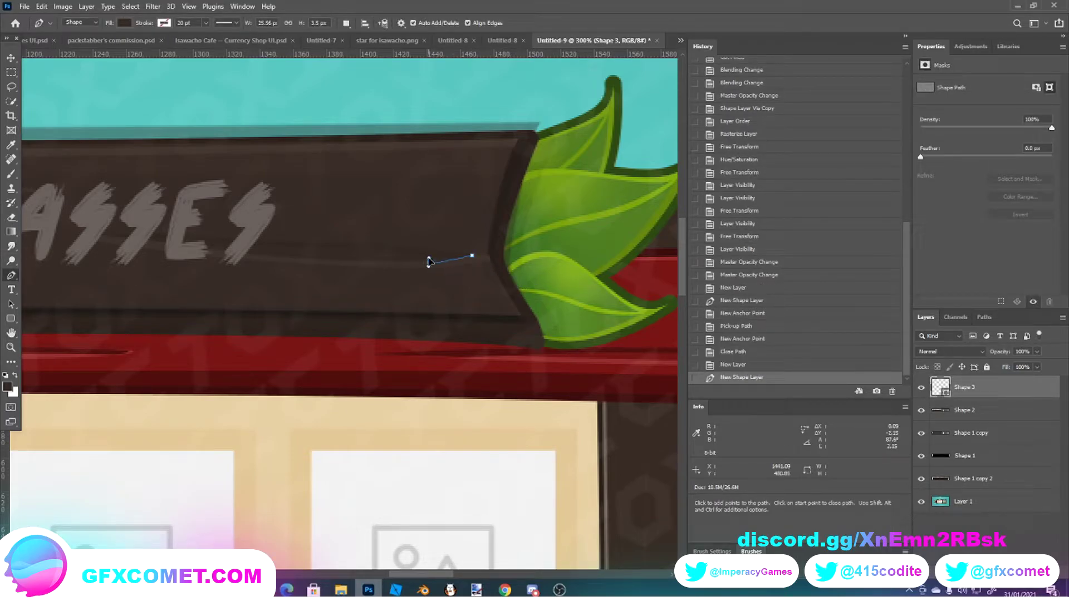
click(429, 263)
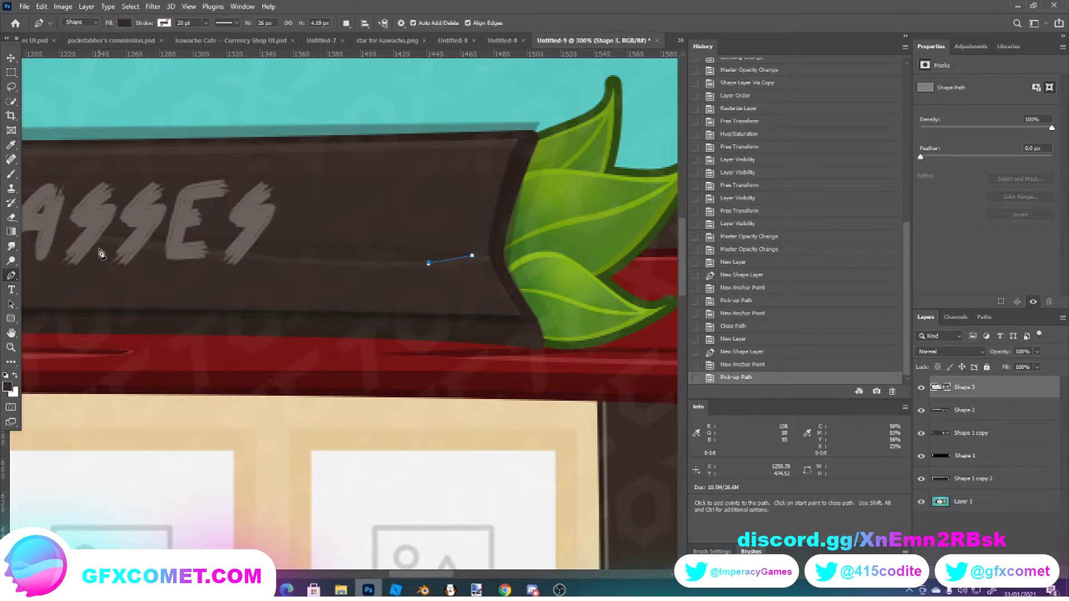
drag(98, 239, 101, 244)
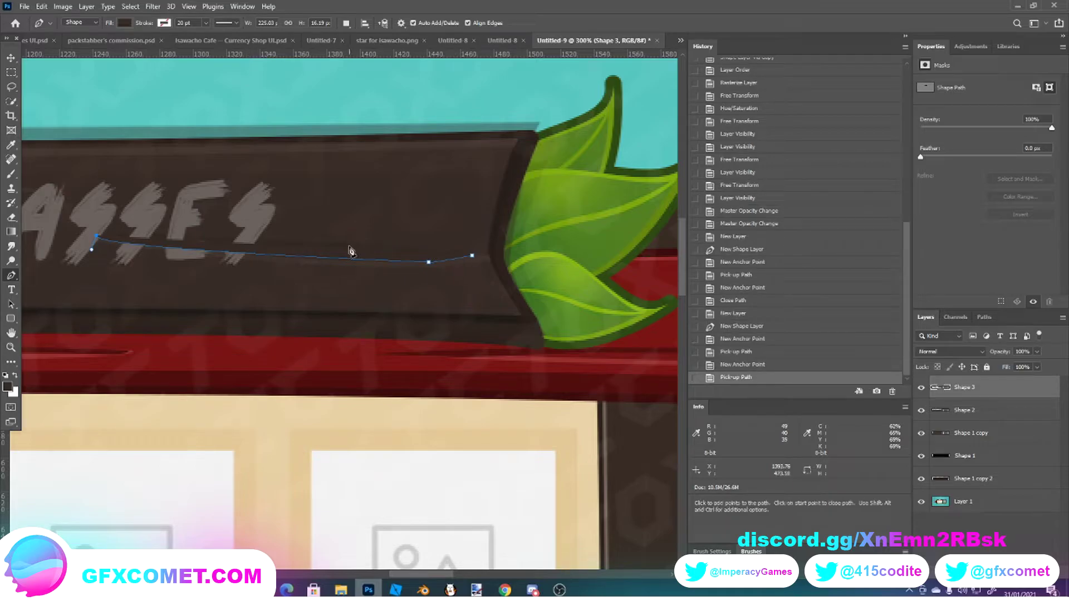
drag(346, 245, 350, 245)
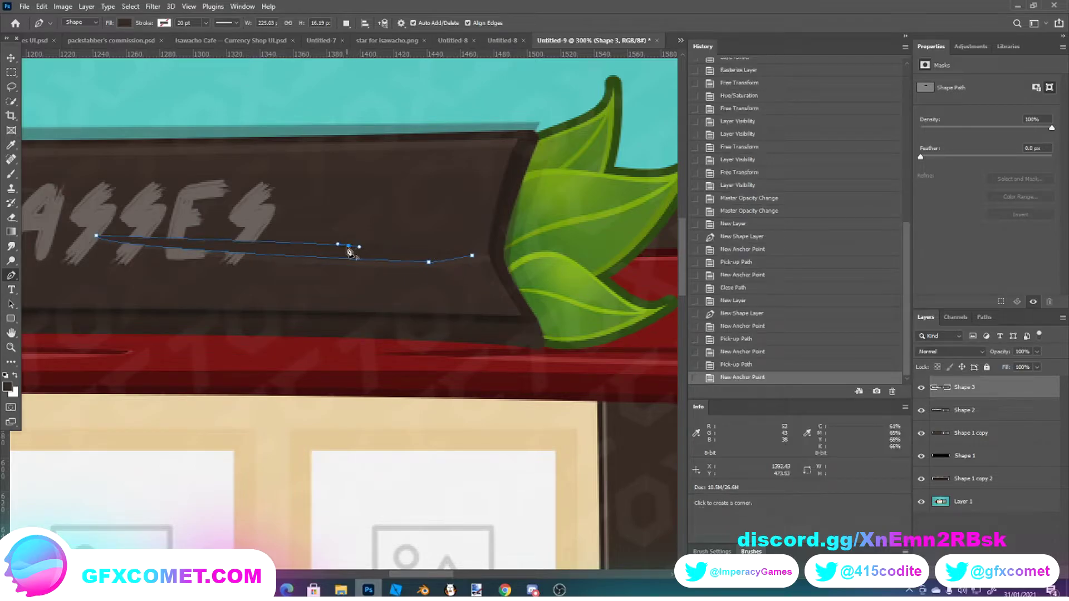
click(471, 257)
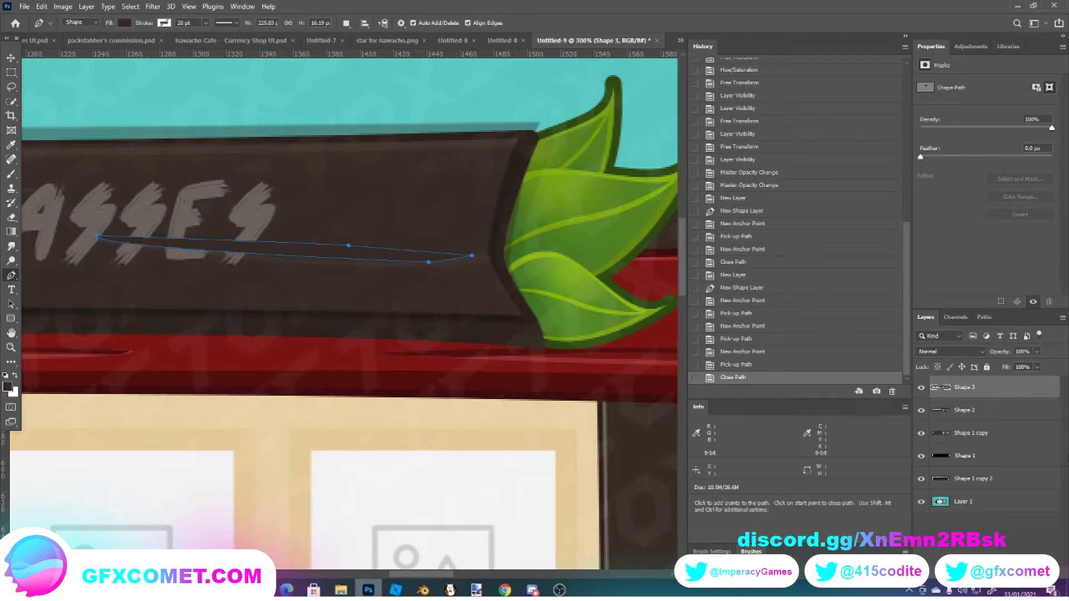
key(ctrl+shift+alt+n)
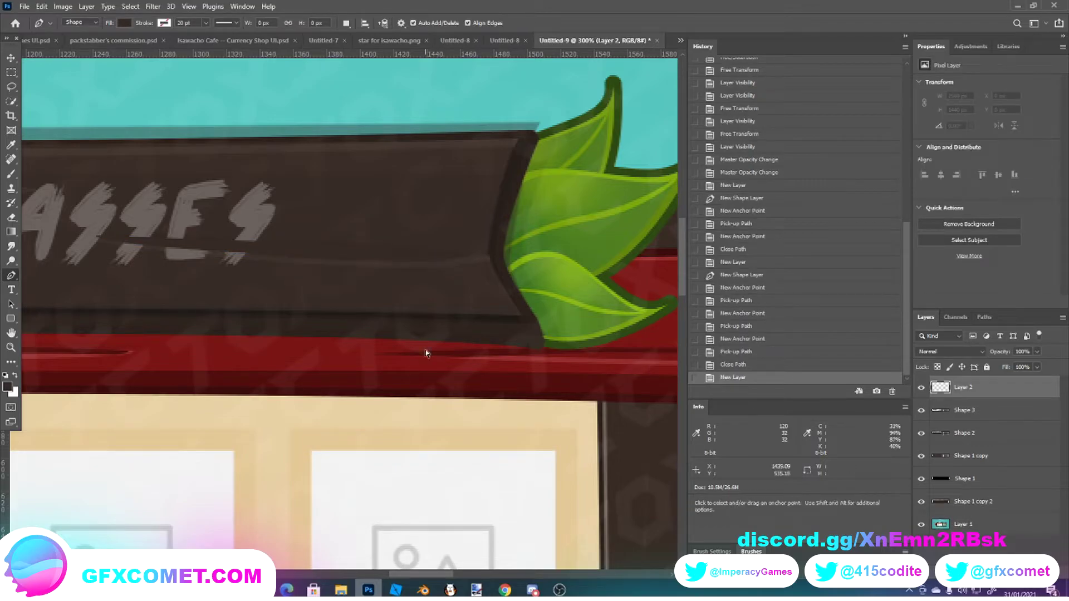
scroll(425, 354, down, 1)
- Zoom in on the GAME PASSES banner and fade the whole banner layer stack to 47% opacity
scroll(425, 353, down, 3)
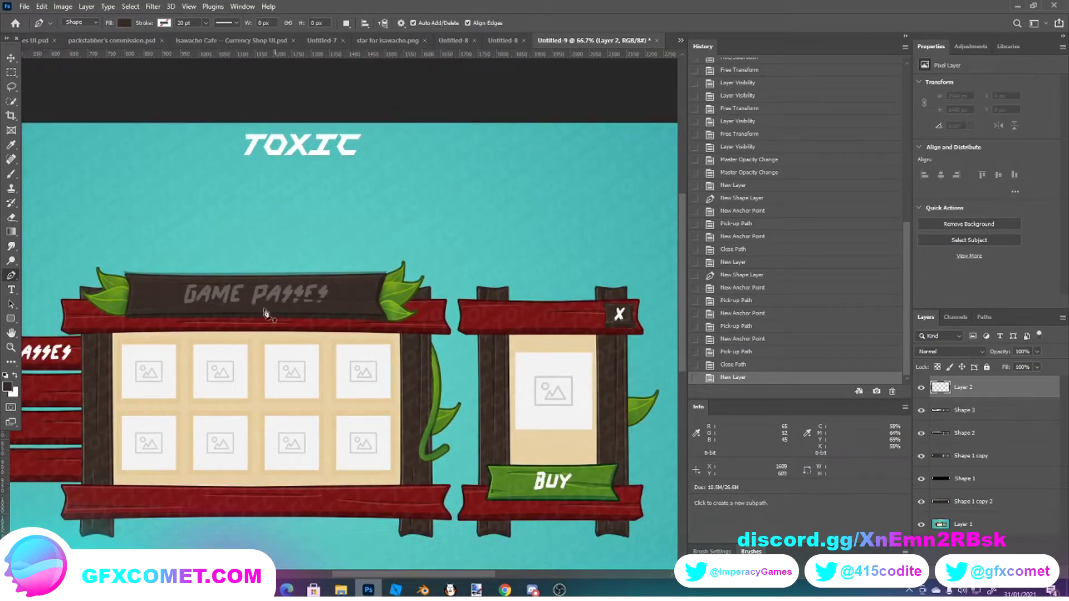
key(h)
drag(226, 318, 354, 387)
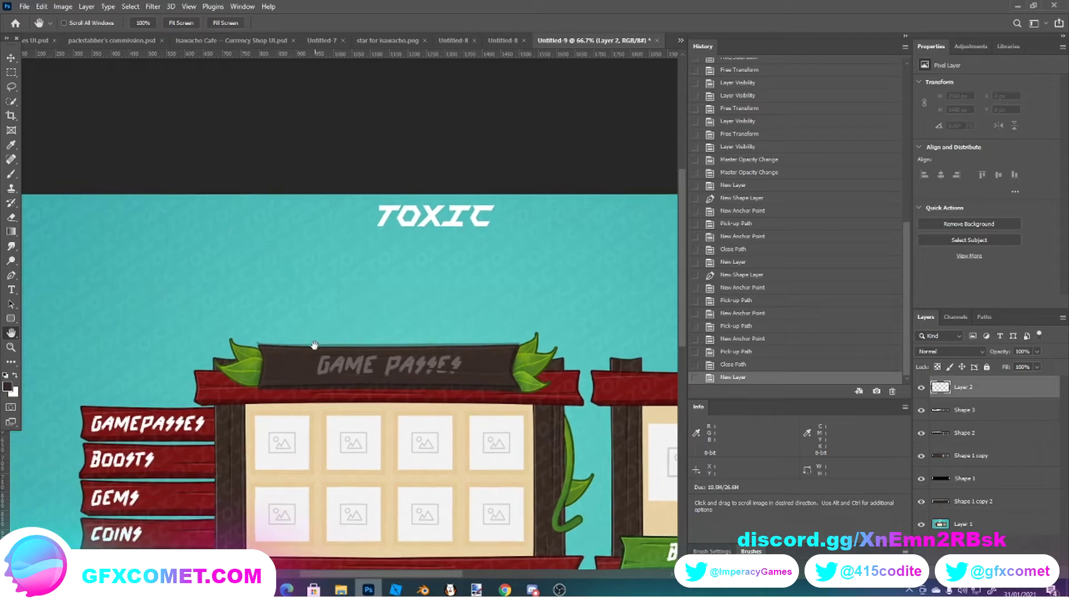
ctrl+click(514, 398)
ctrl+click(514, 399)
scroll(489, 389, down, 2)
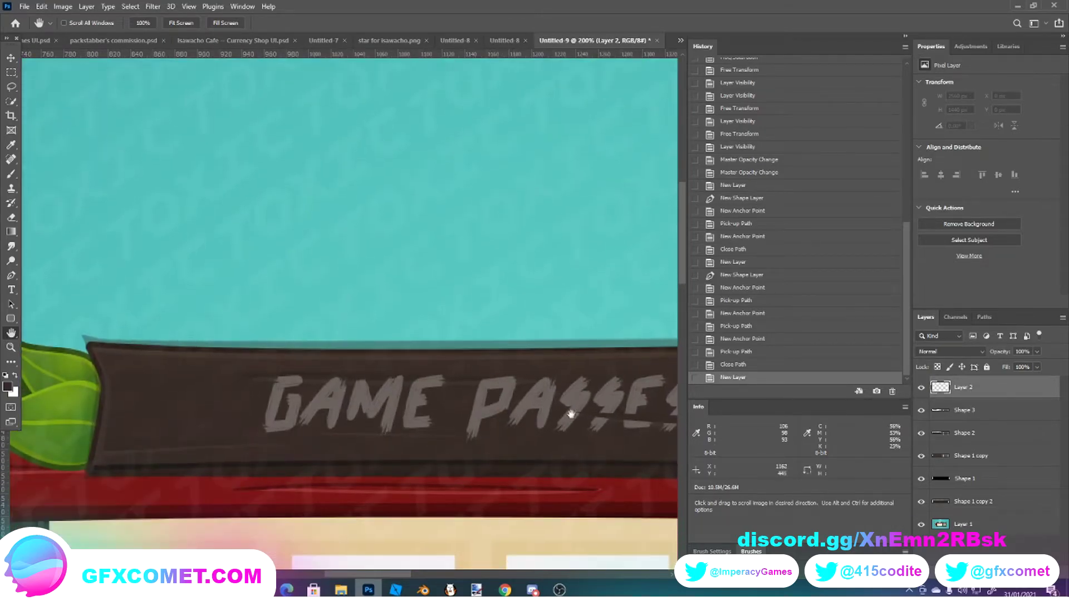
shift+click(948, 503)
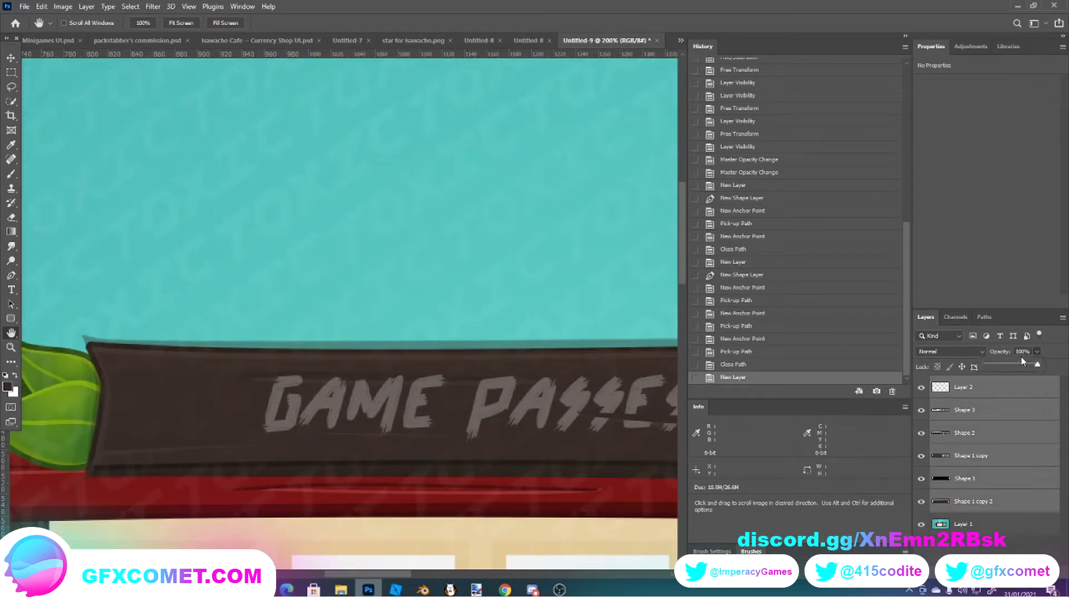
mouse_move(1021, 361)
mouse_down()
mouse_move(1000, 363)
mouse_move(1066, 366)
mouse_move(1024, 366)
mouse_move(1037, 365)
mouse_up()
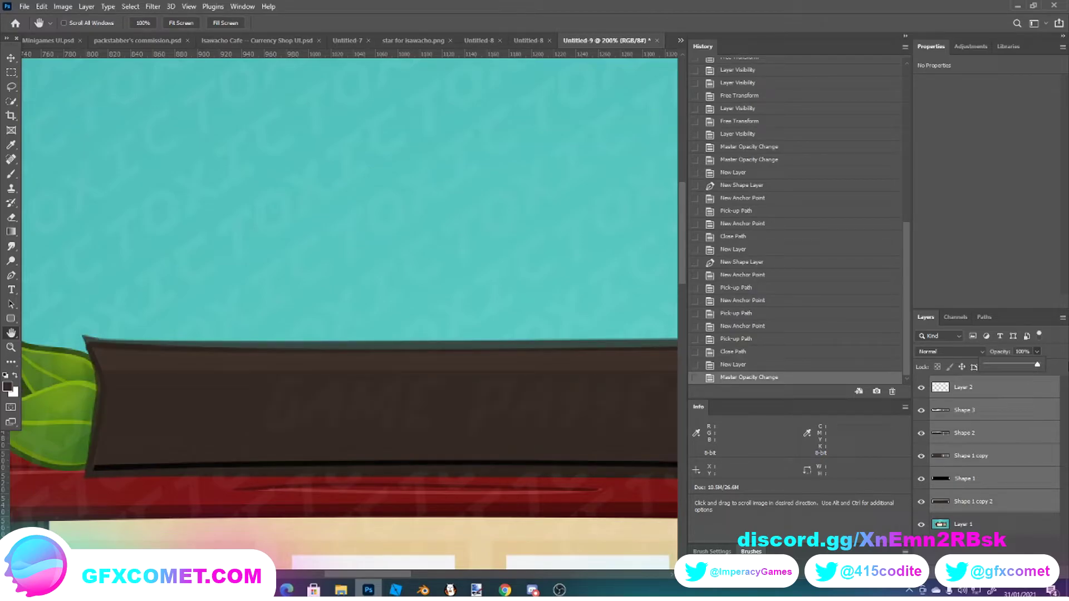
- Lower the banner layers further to 26% opacity, then select only Layer 2 at 200% zoom
key(ctrl+minus)
key(ctrl+minus)
click(341, 275)
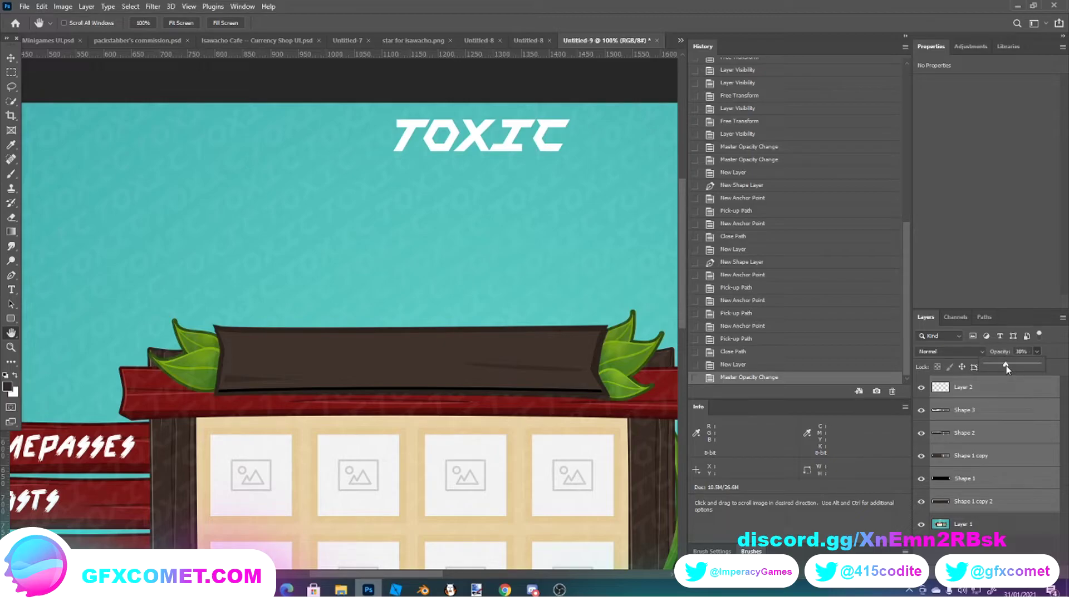
drag(1006, 365, 1000, 364)
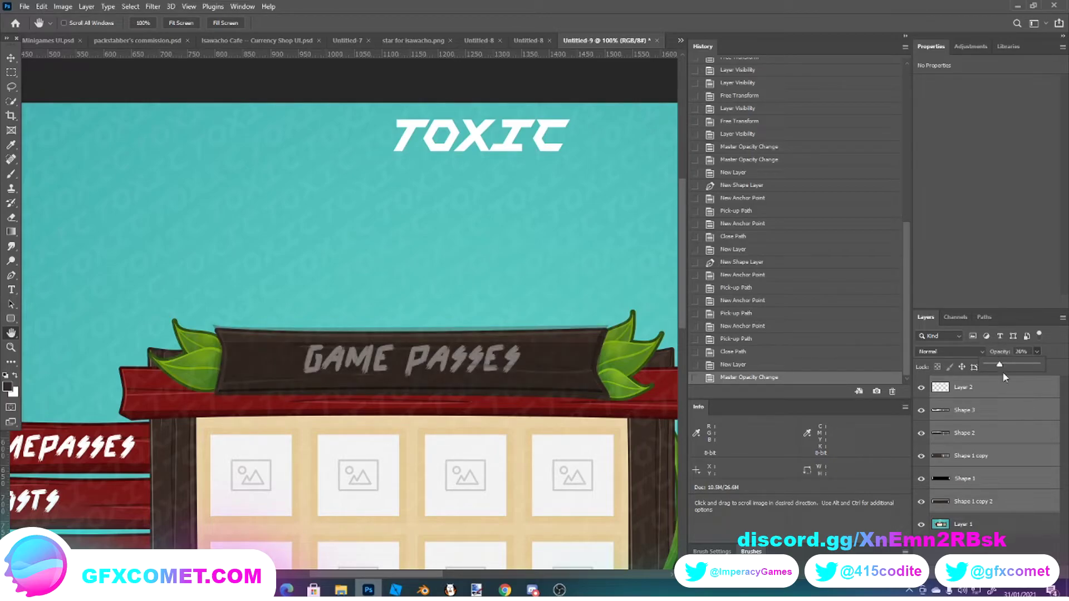
click(980, 387)
alt+click(625, 370)
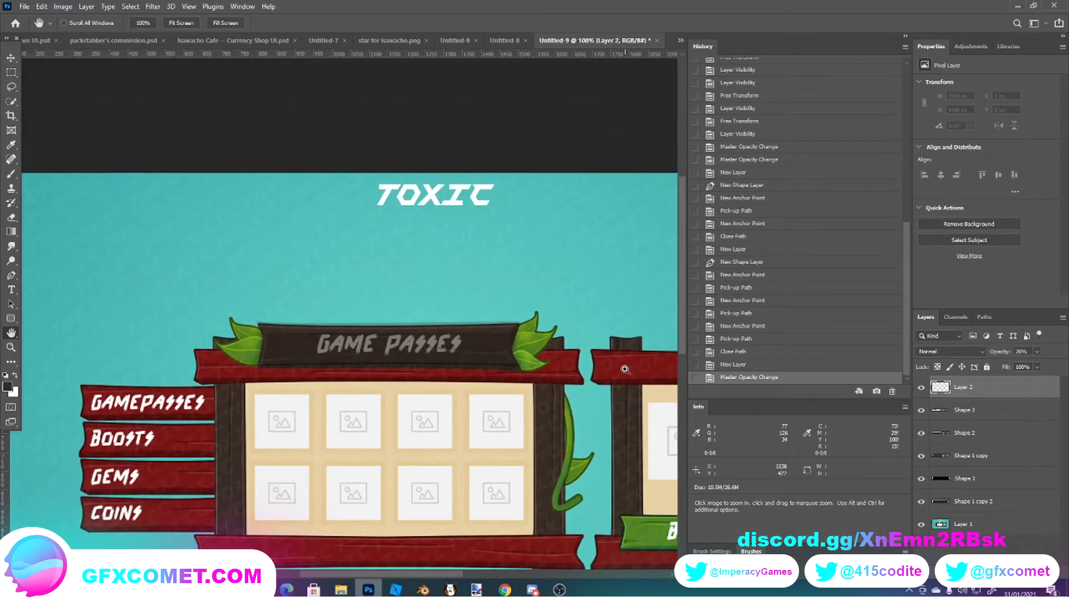
click(625, 369)
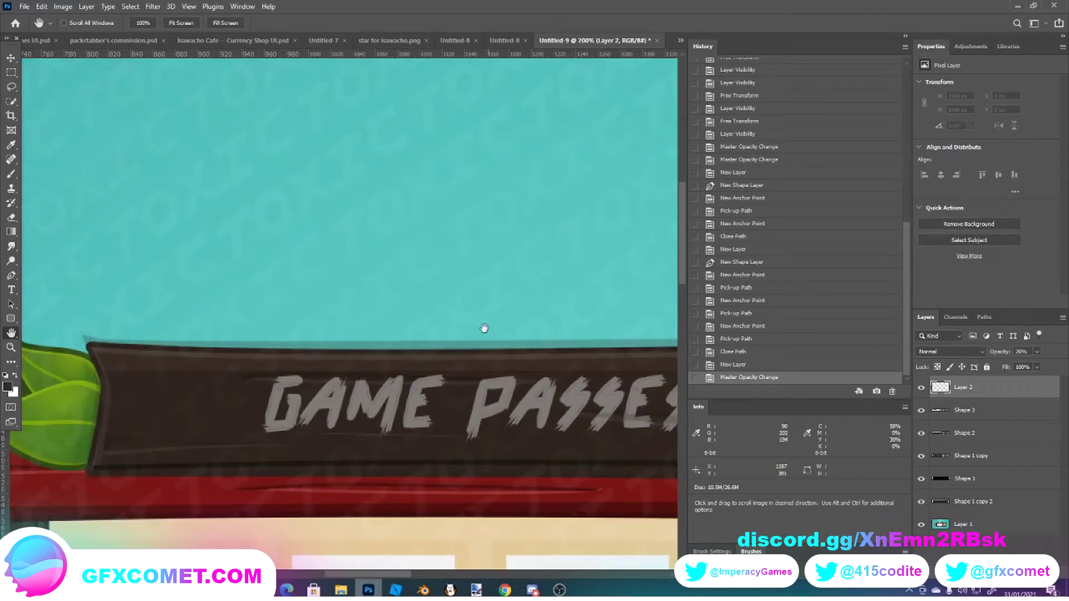
scroll(465, 340, down, 3)
click(11, 276)
- Trace a thin closed grain-cut sliver, Shape 4, above the GAME PASSES lettering
click(245, 317)
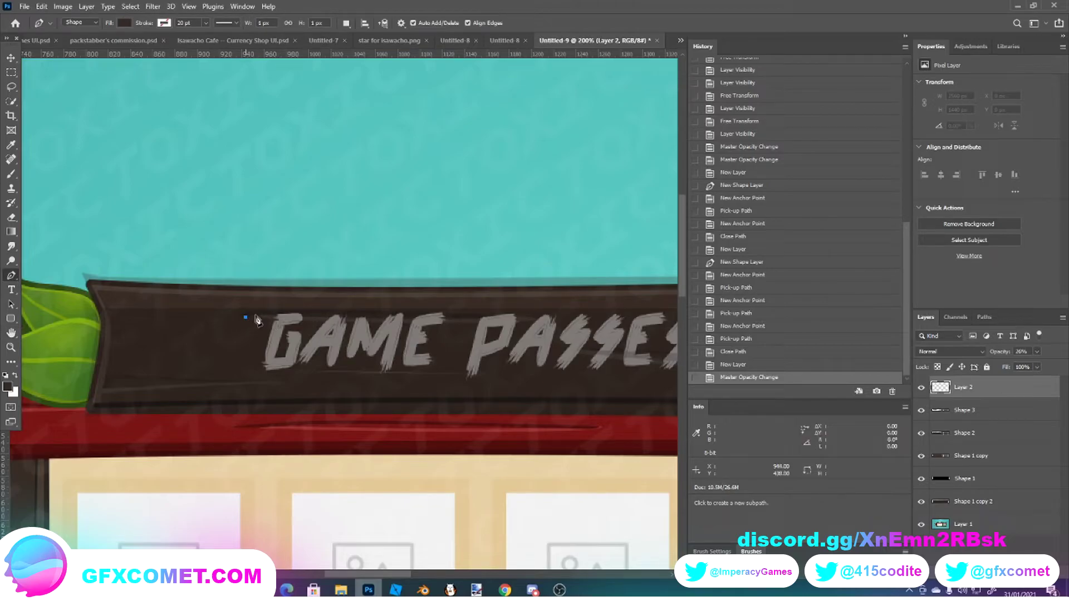
key(ctrl+z)
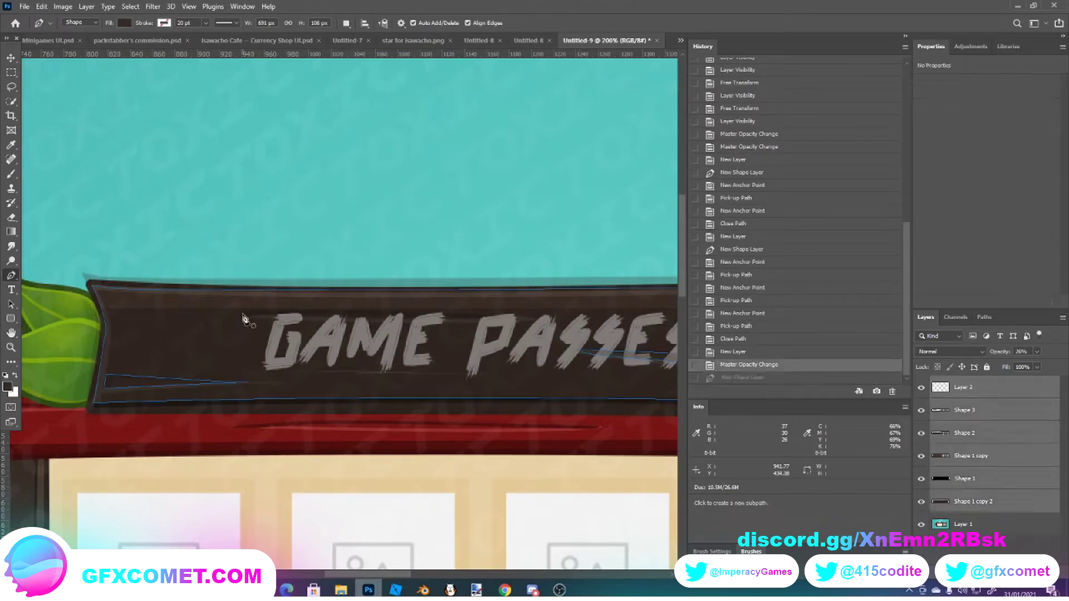
click(983, 396)
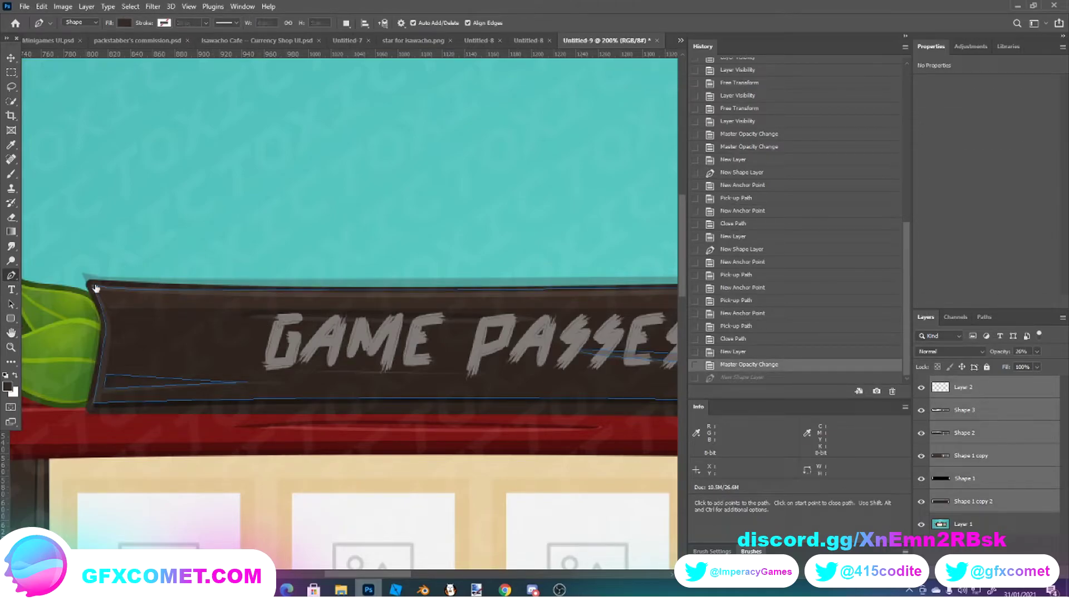
click(242, 314)
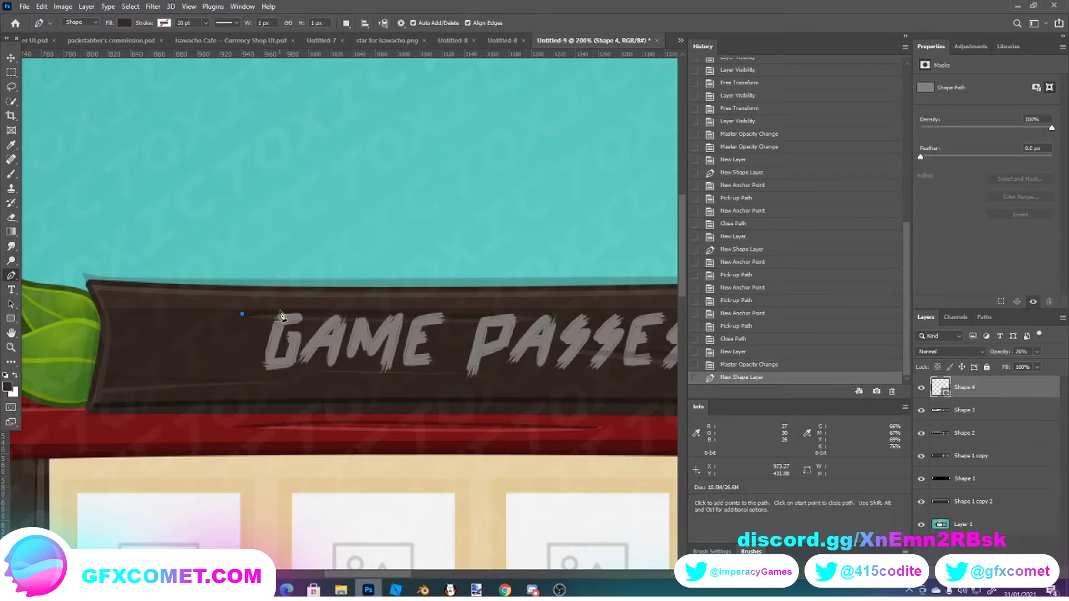
drag(282, 307, 301, 311)
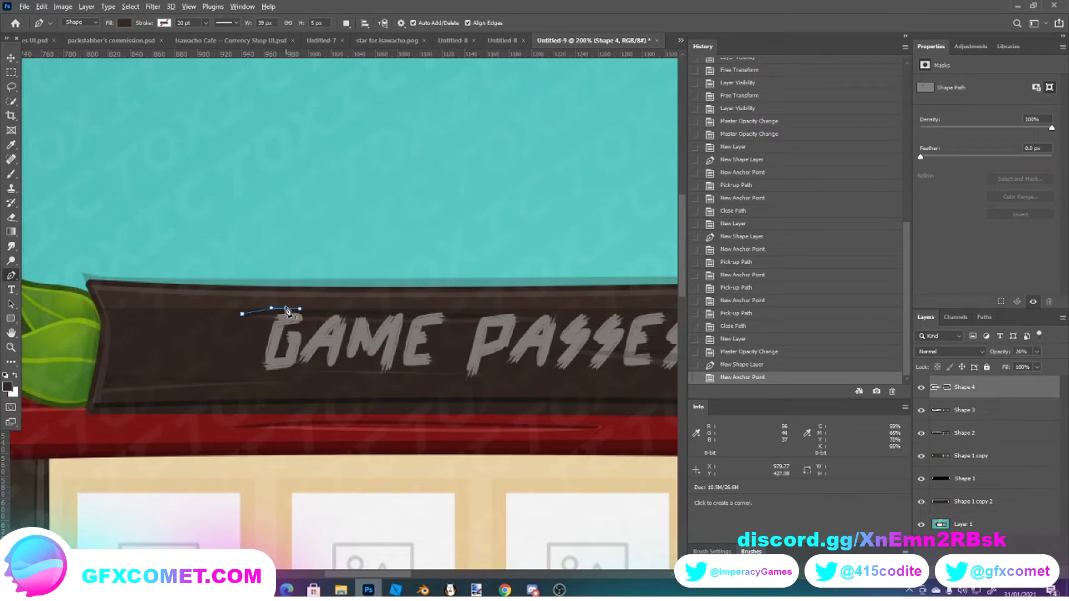
click(513, 315)
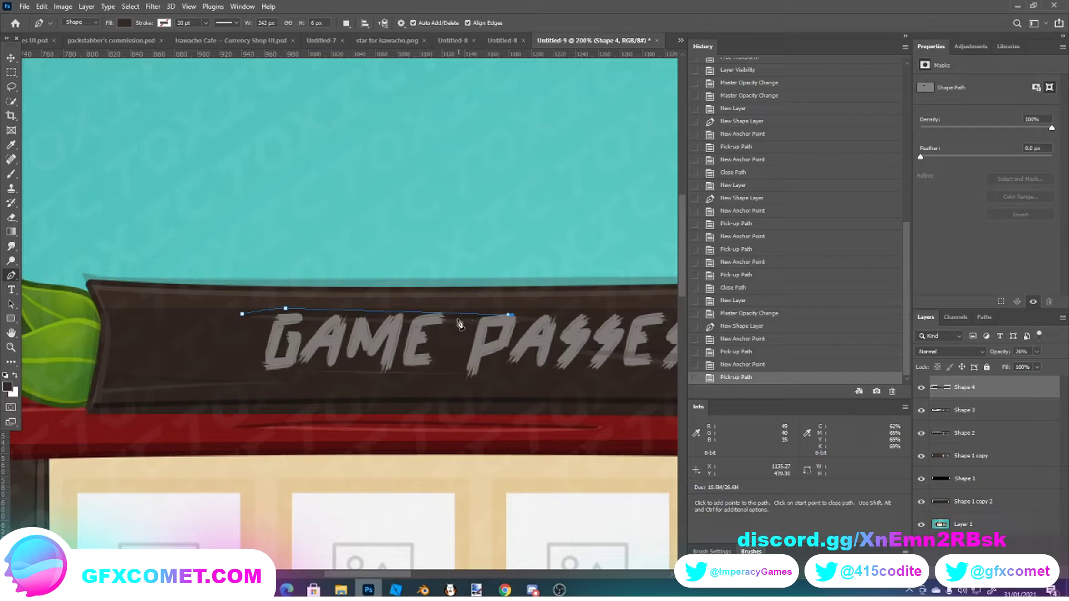
click(394, 317)
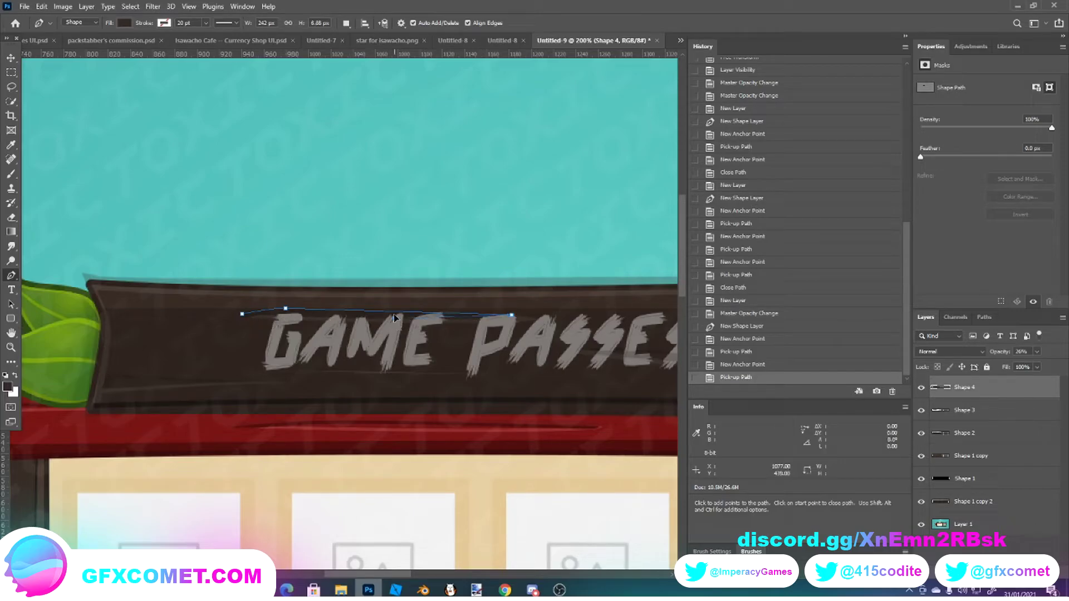
drag(395, 318, 394, 319)
click(396, 319)
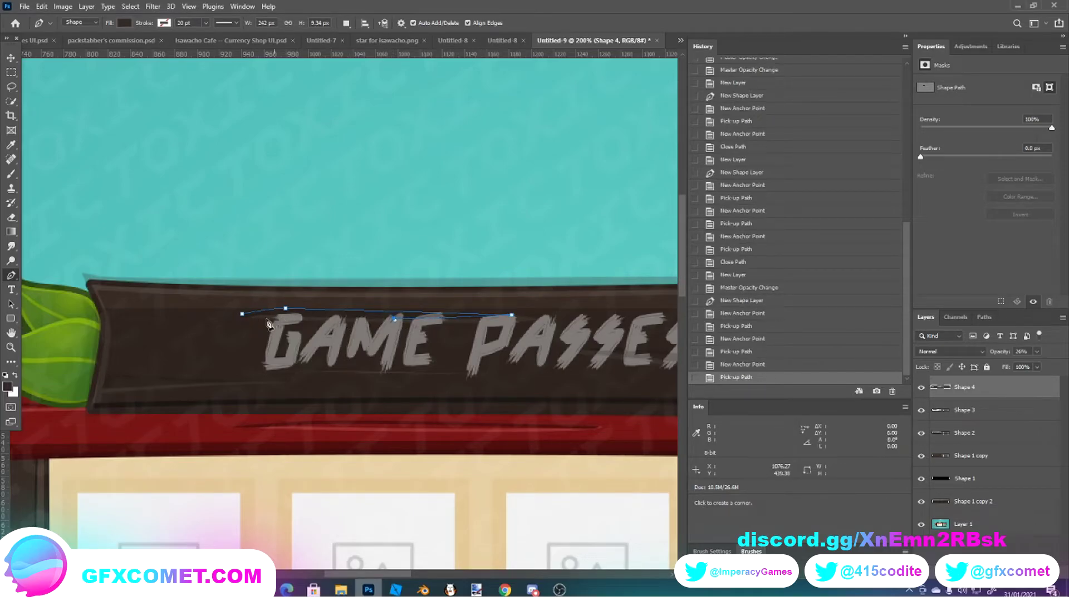
click(246, 320)
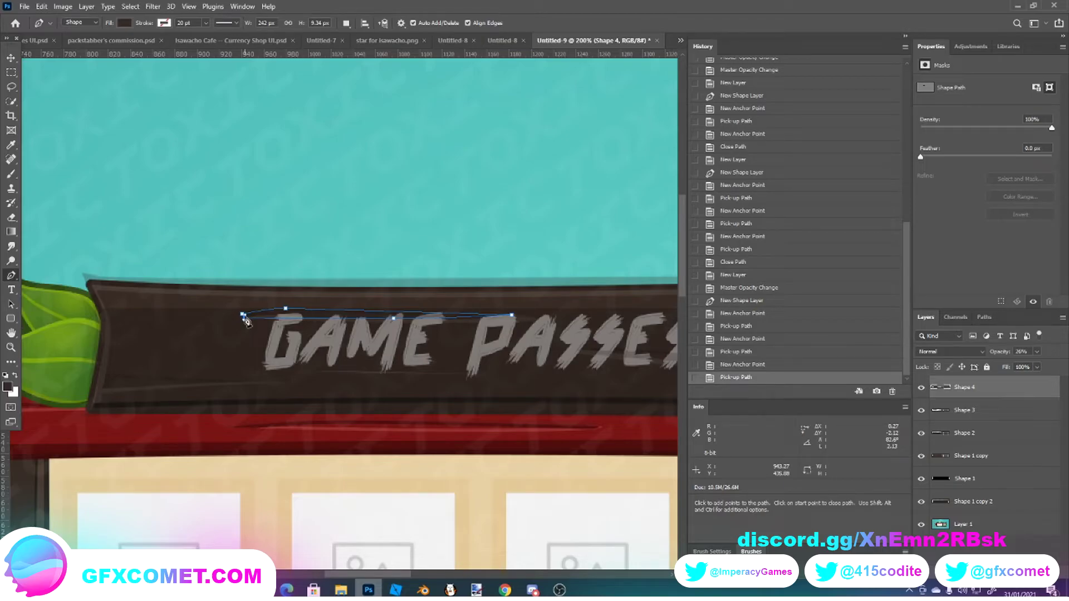
click(245, 320)
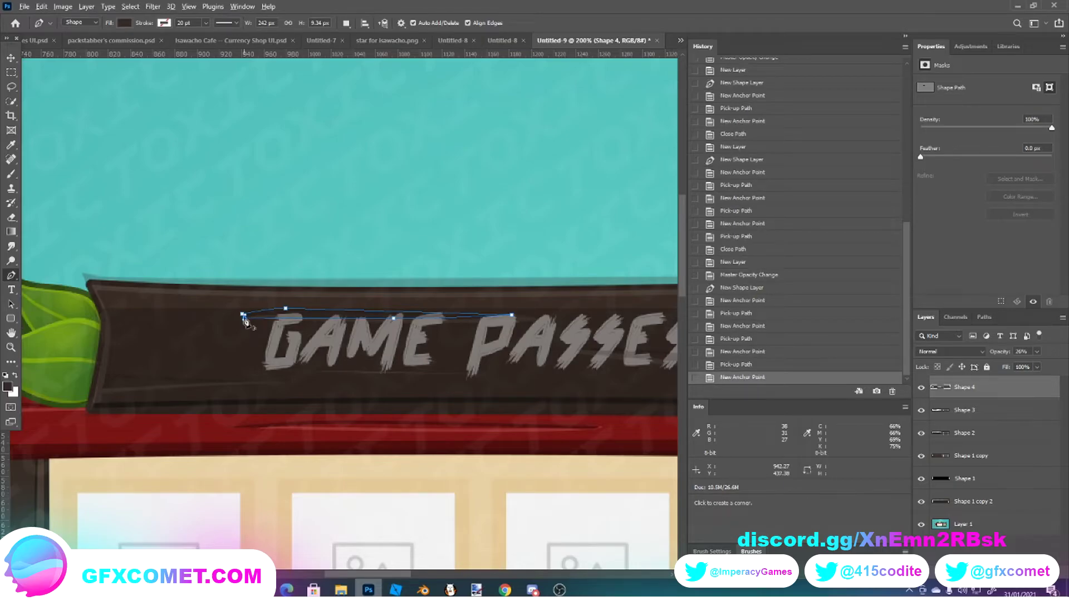
click(12, 72)
- Add a new layer and trace a second thin sliver, Shape 5, below the lettering
key(ctrl+shift+alt+n)
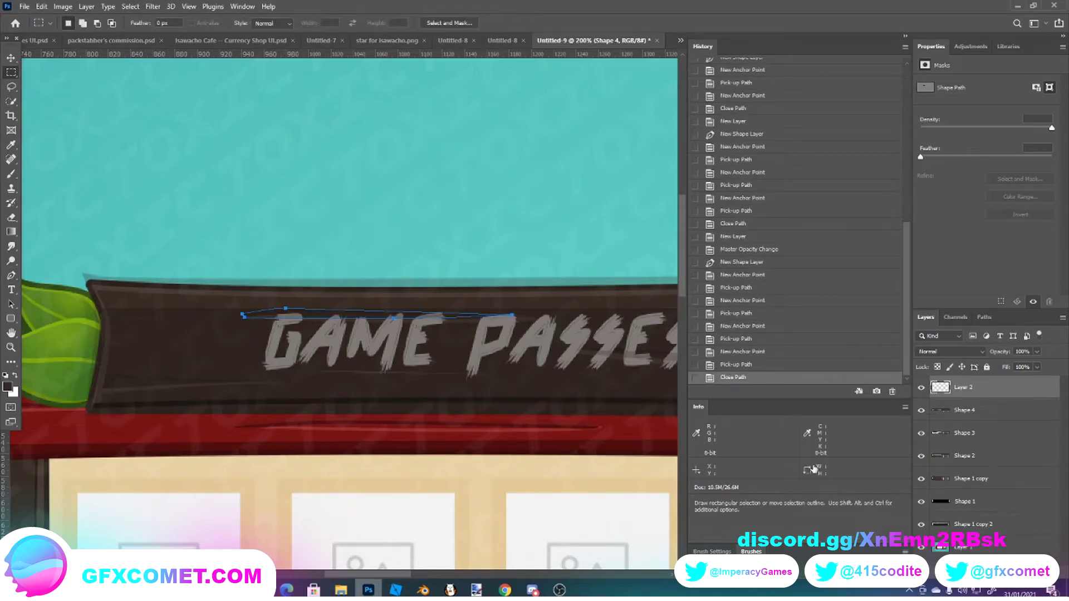
scroll(312, 334, down, 2)
key(p)
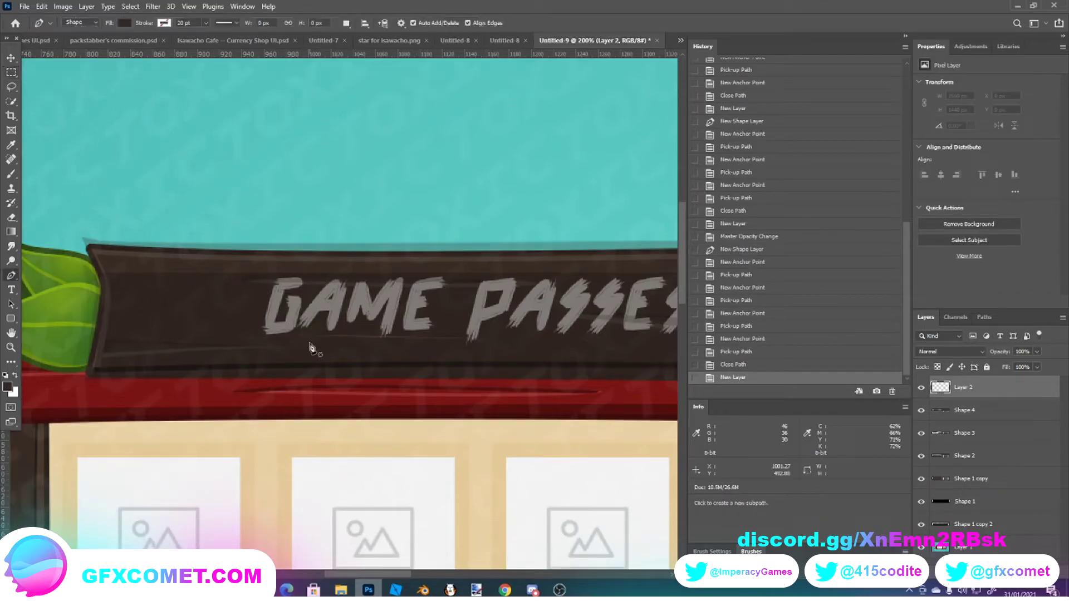
click(280, 333)
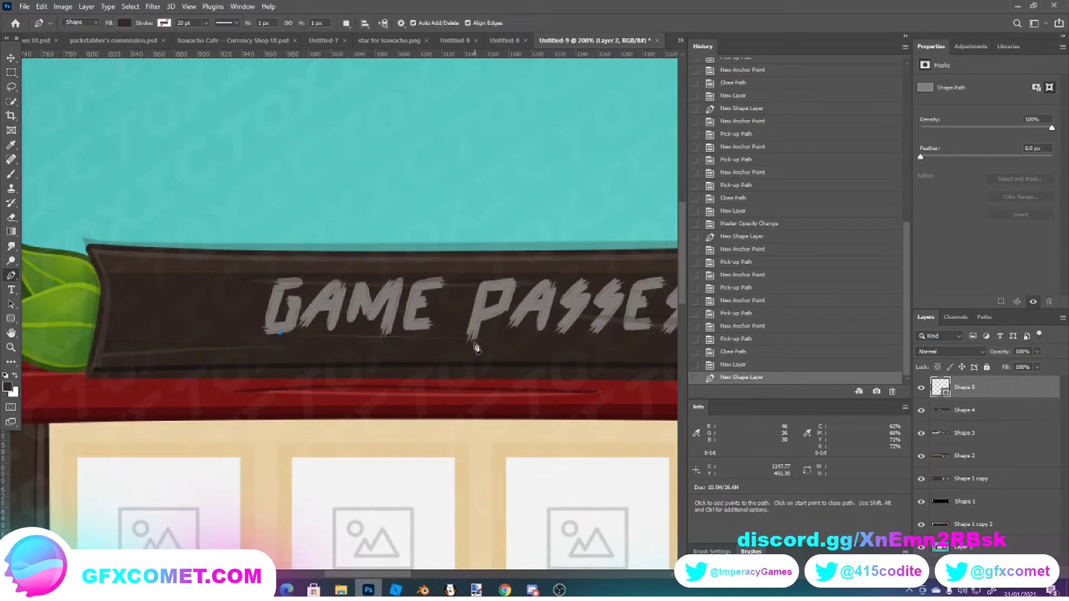
click(465, 337)
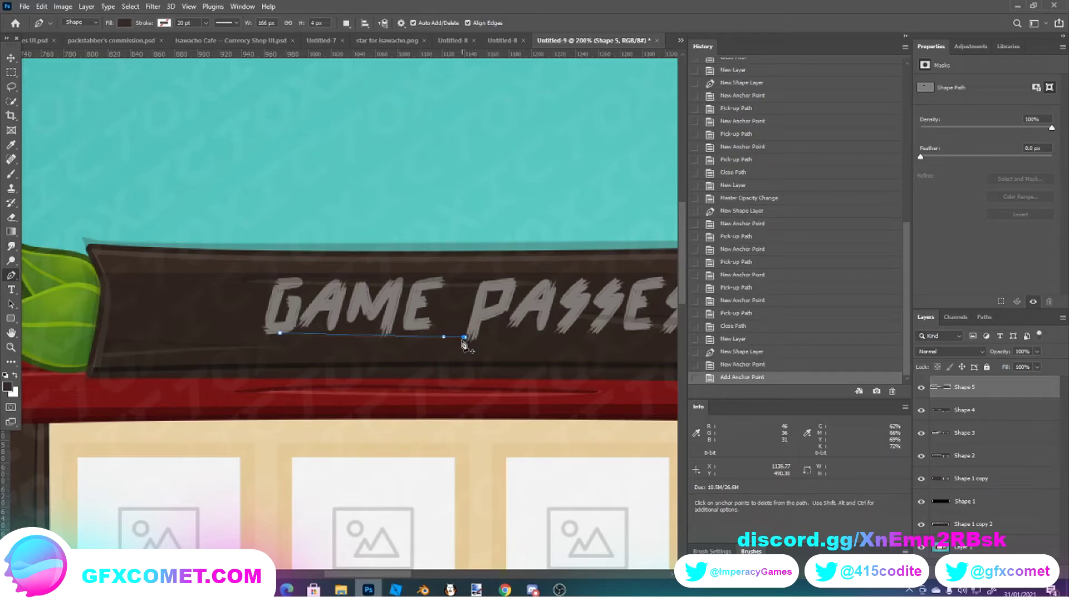
click(463, 340)
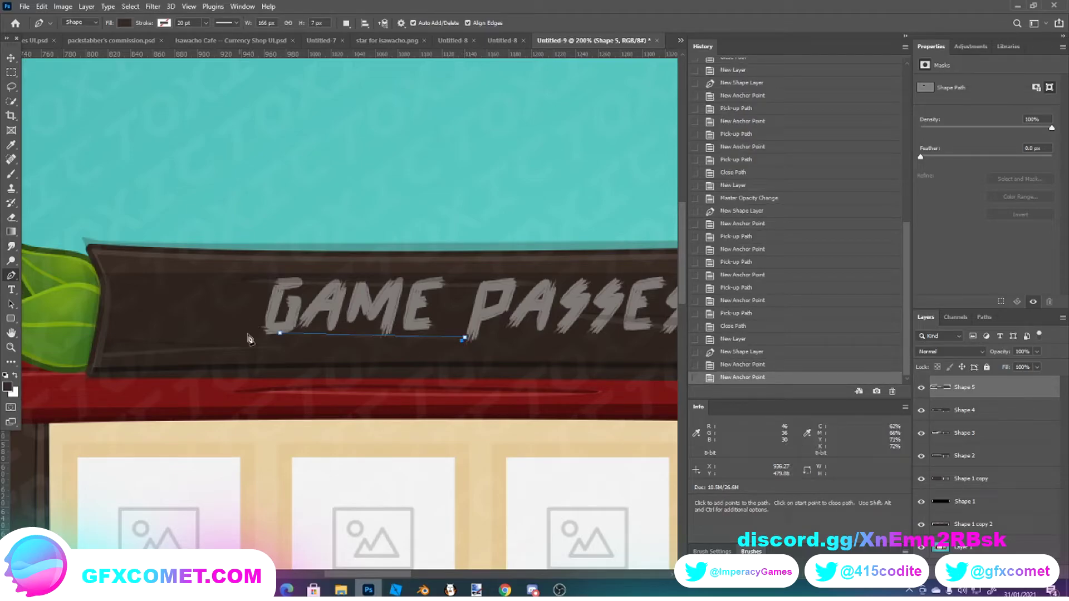
click(280, 334)
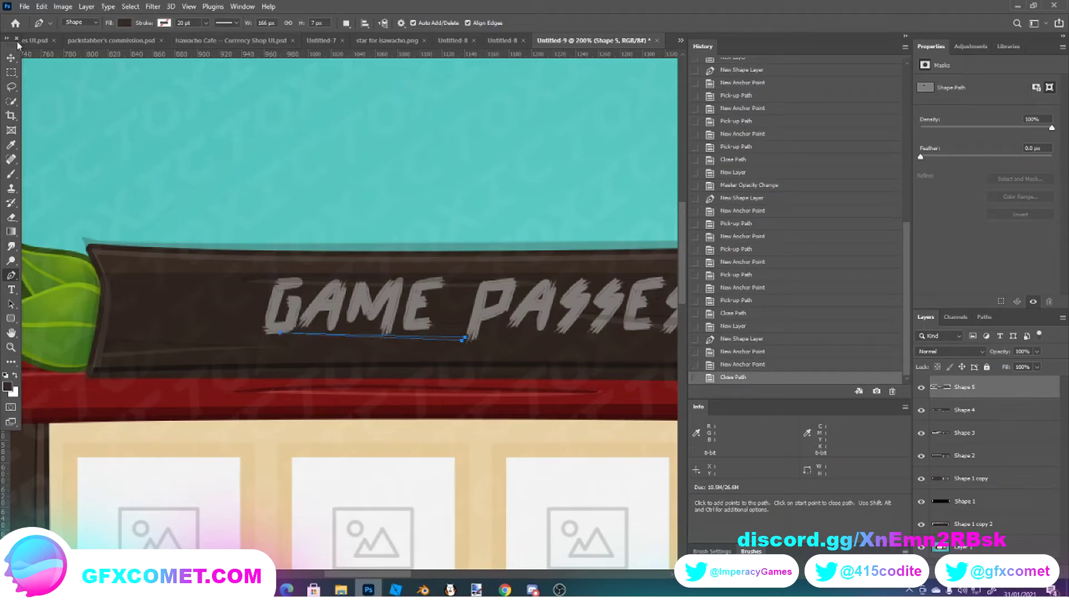
click(11, 62)
click(11, 73)
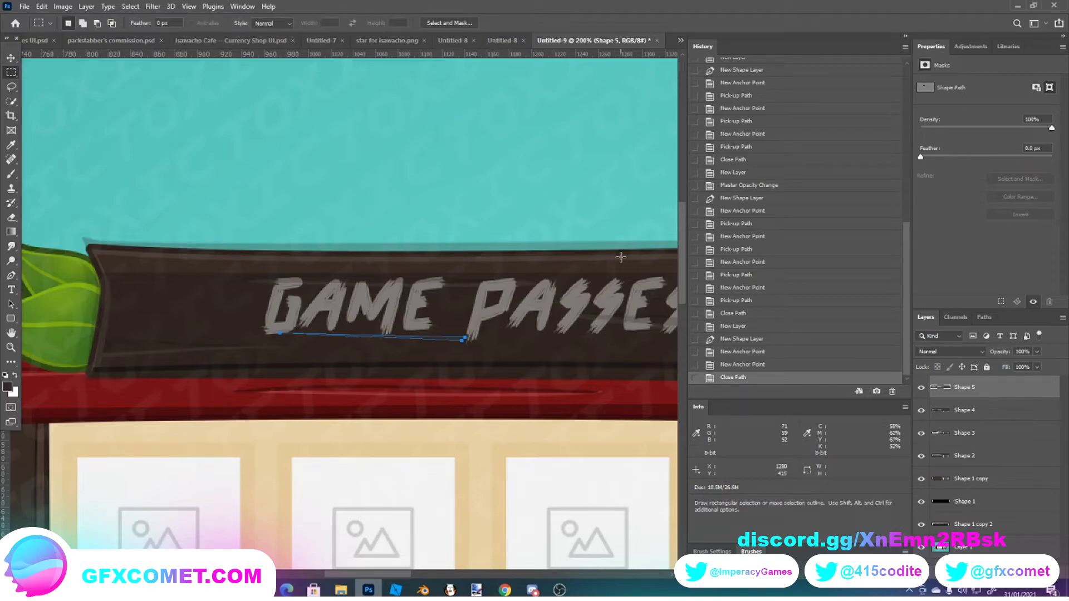
- Select all banner and grain-cut layers and restore them to 100% opacity
scroll(624, 261, down, 2)
scroll(624, 262, down, 1)
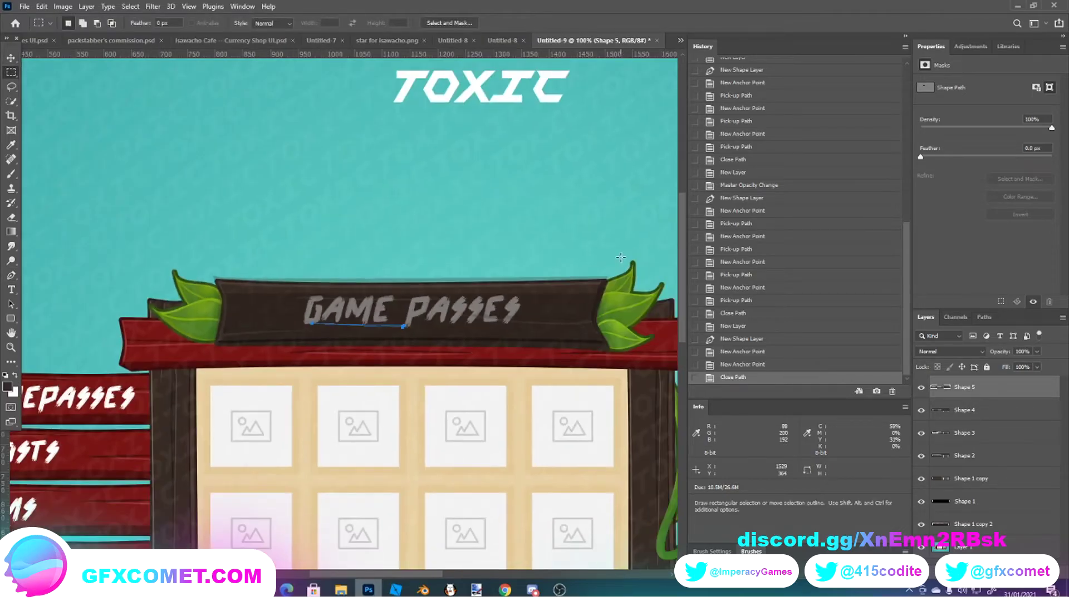
shift+click(984, 519)
drag(1027, 366, 1040, 353)
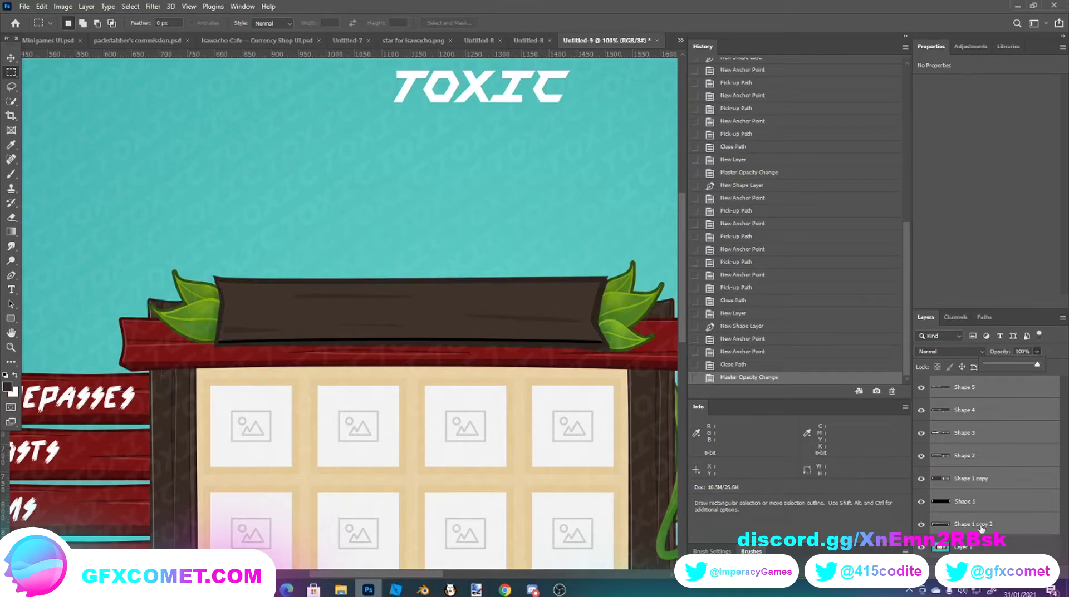
click(979, 501)
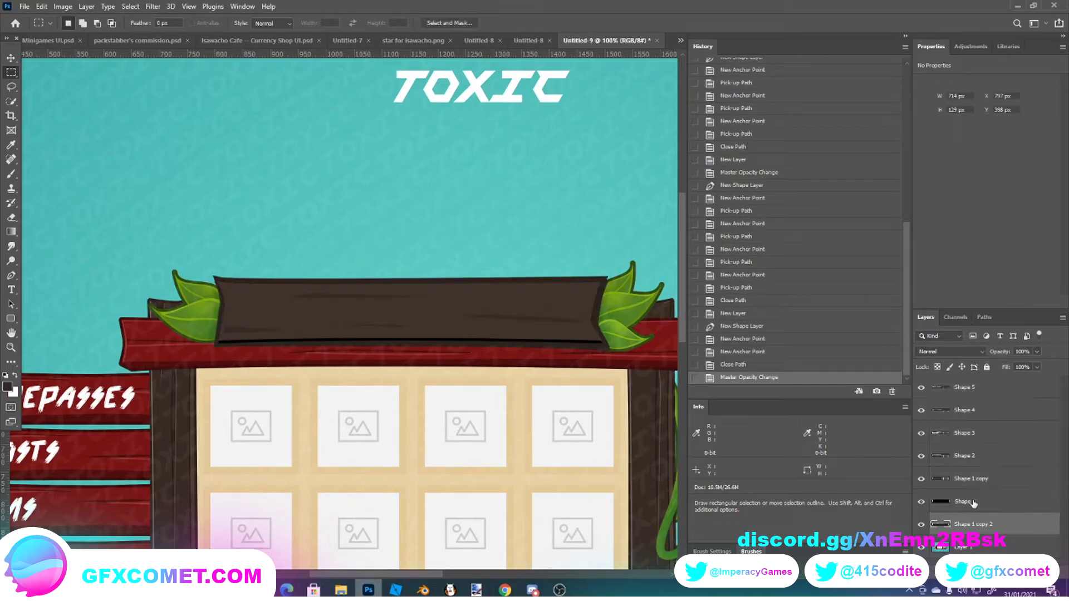
- Fade Shape 1 to 17% opacity and toggle Shape 1 copy's visibility to compare
click(1037, 352)
drag(1039, 364, 1007, 369)
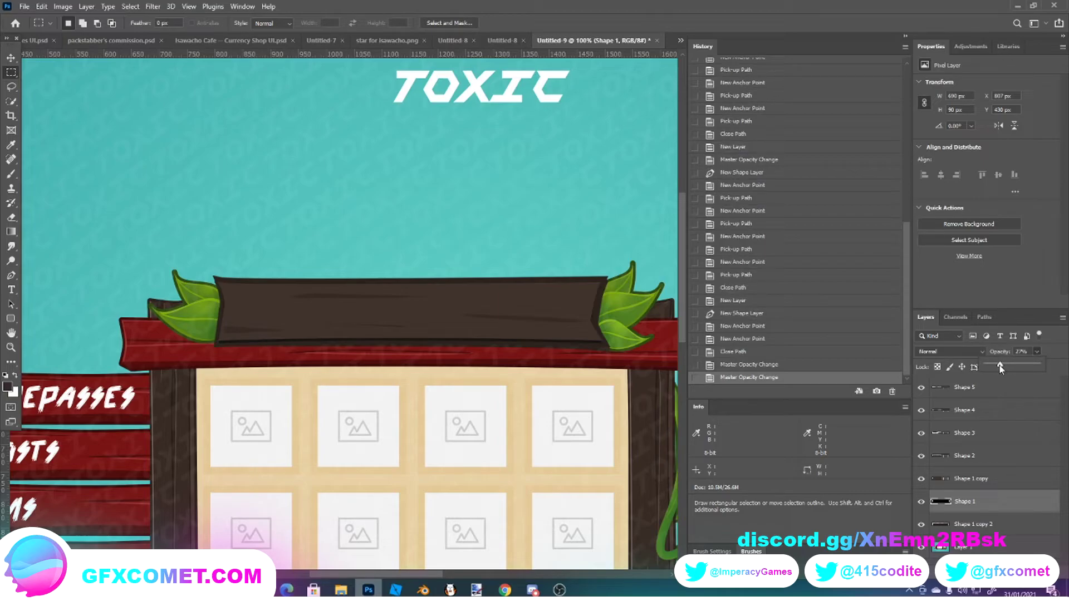
drag(996, 367, 995, 366)
click(192, 146)
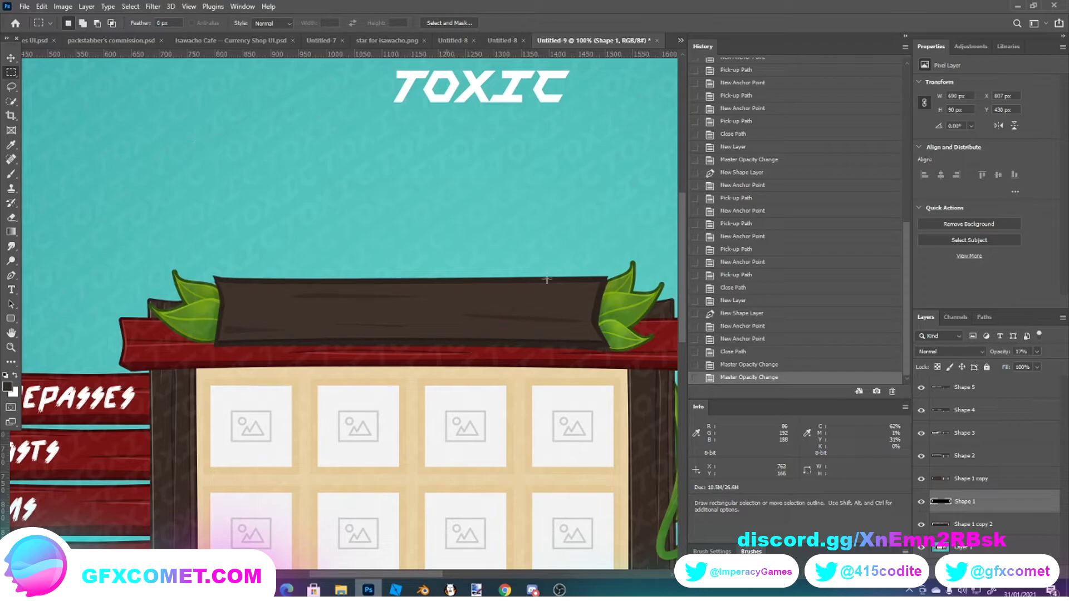
click(922, 480)
click(922, 480)
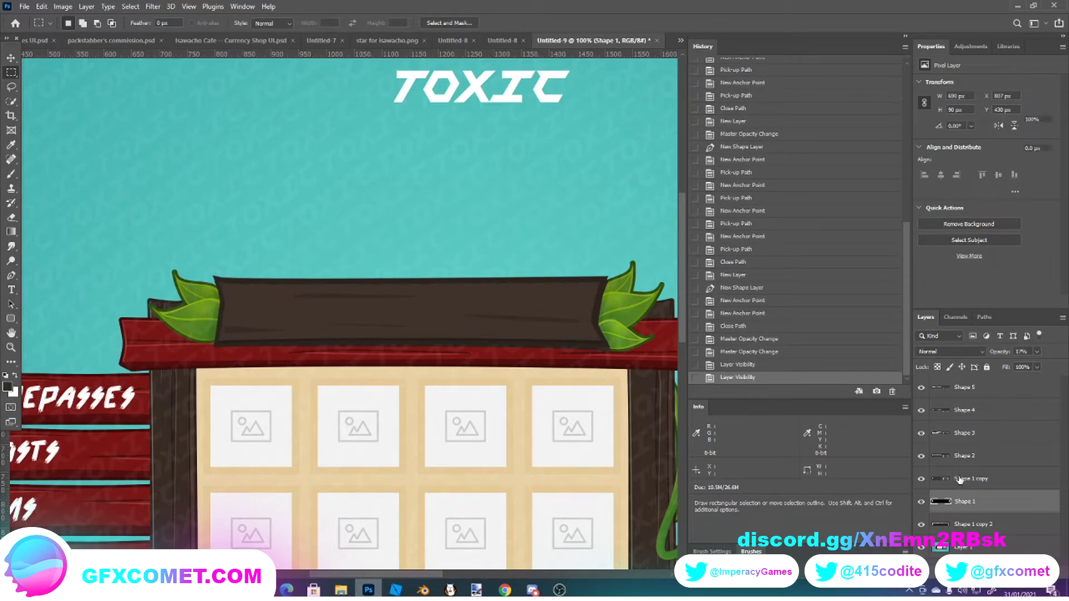
- Give Shape 1 copy a white Overlay inner shadow with 3 px distance and 3 px size
right_click(960, 478)
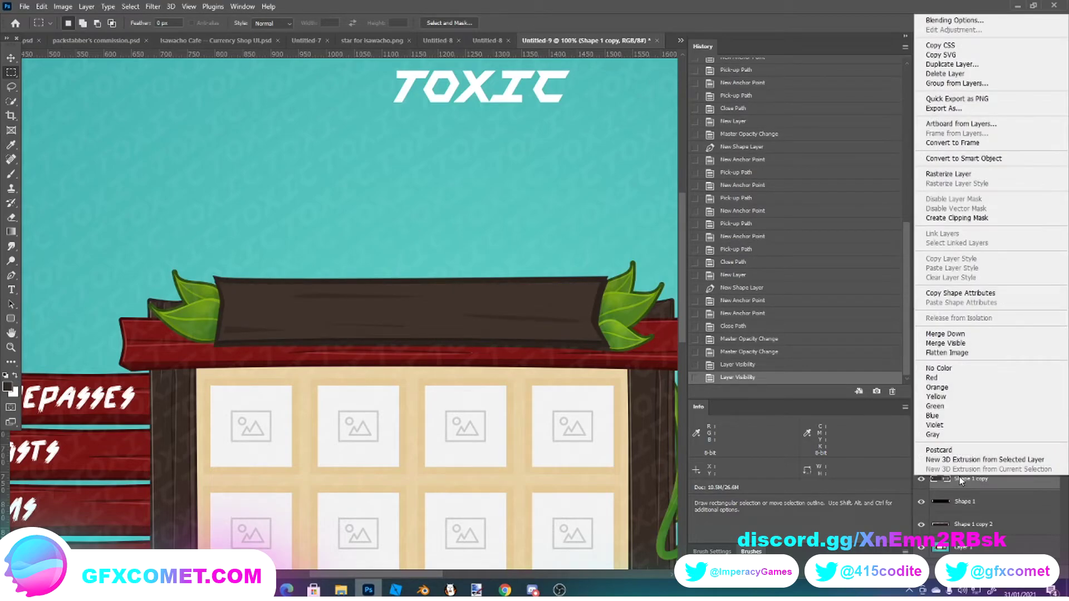
click(953, 22)
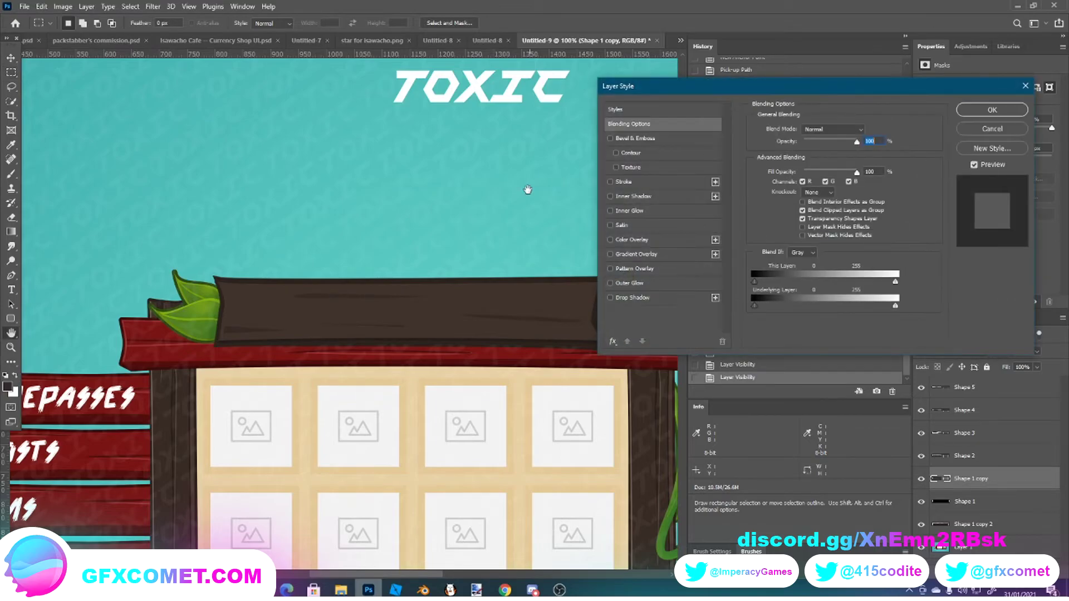
click(610, 196)
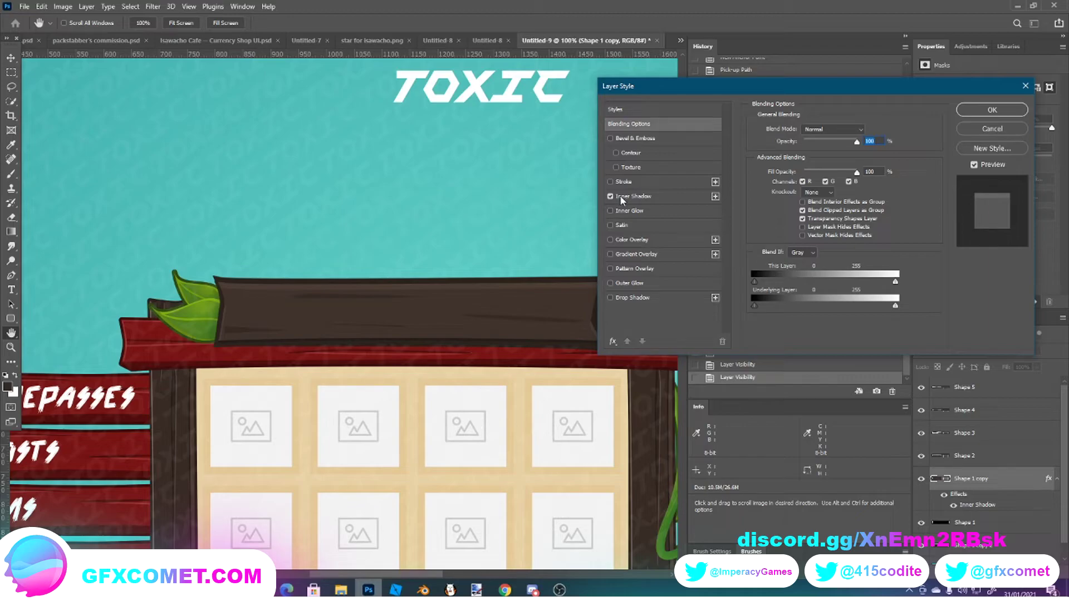
click(650, 198)
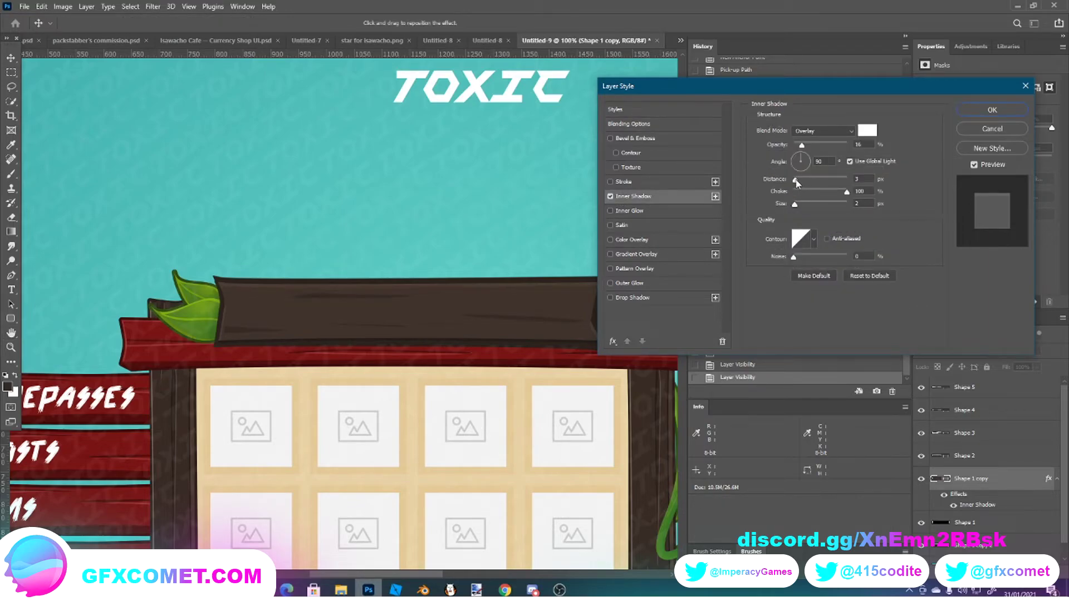
mouse_move(795, 180)
mouse_down()
mouse_move(799, 206)
mouse_move(797, 180)
mouse_up()
drag(798, 183, 797, 182)
click(797, 181)
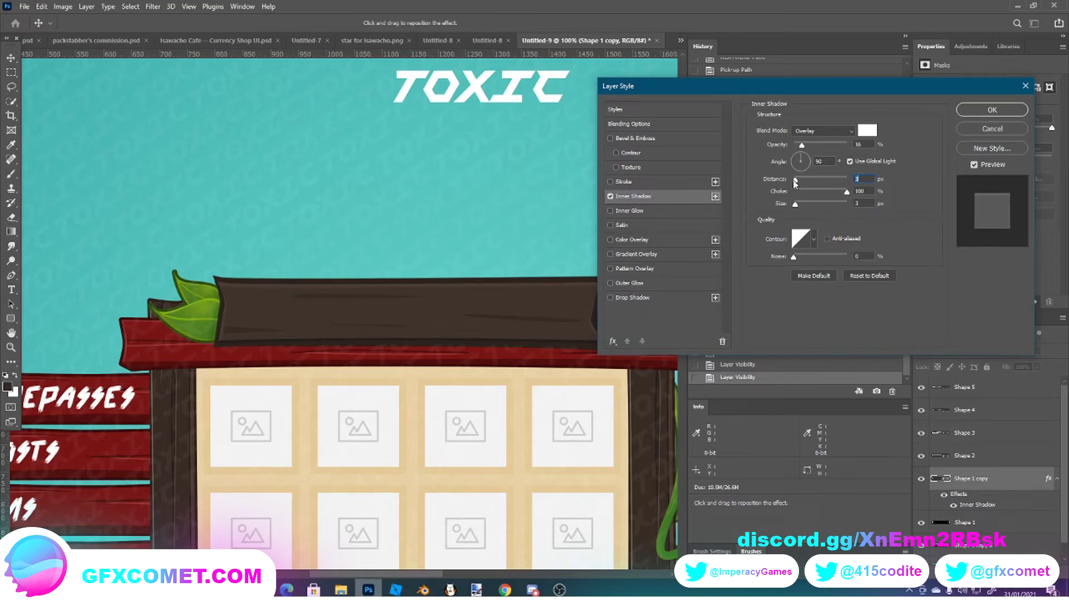
drag(795, 204, 798, 203)
click(797, 205)
click(993, 110)
- Select Shape 2, apply a free transform to it, and zoom the plank to 200%
key(m)
key(alt+])
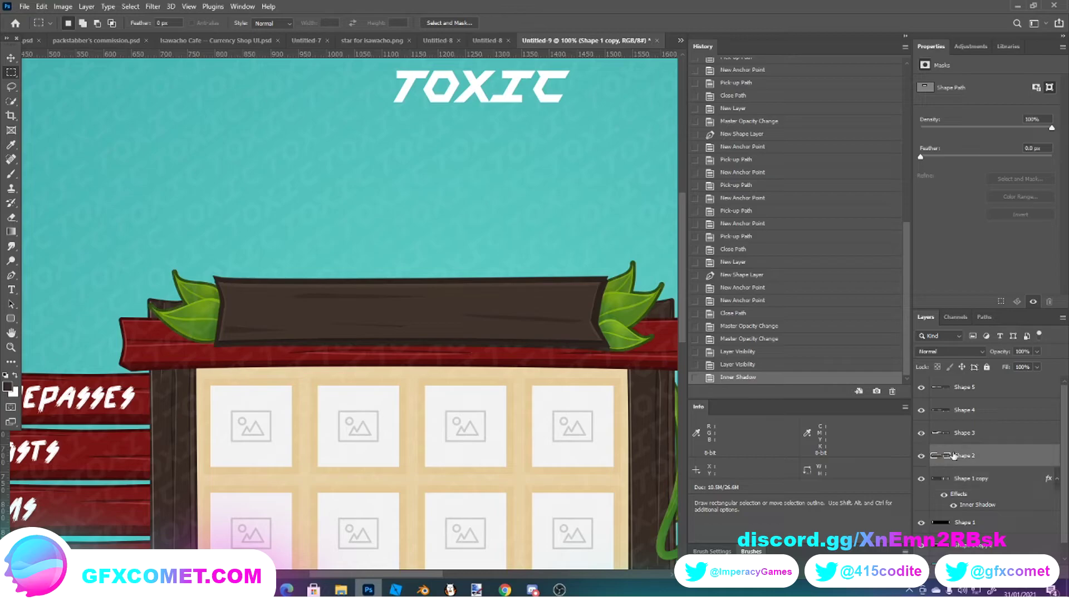
key(ctrl+t)
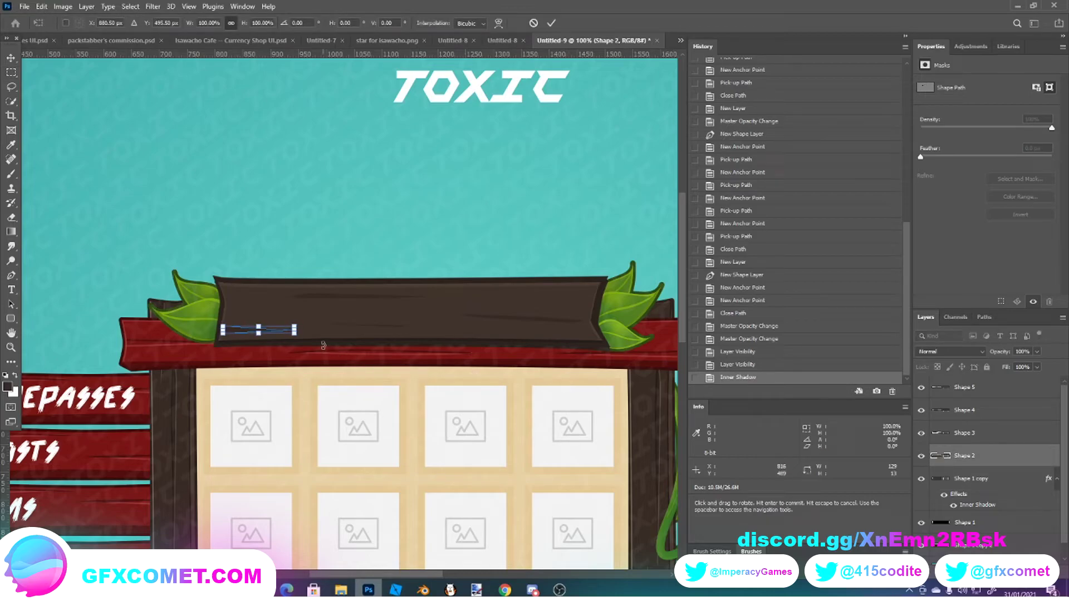
click(11, 72)
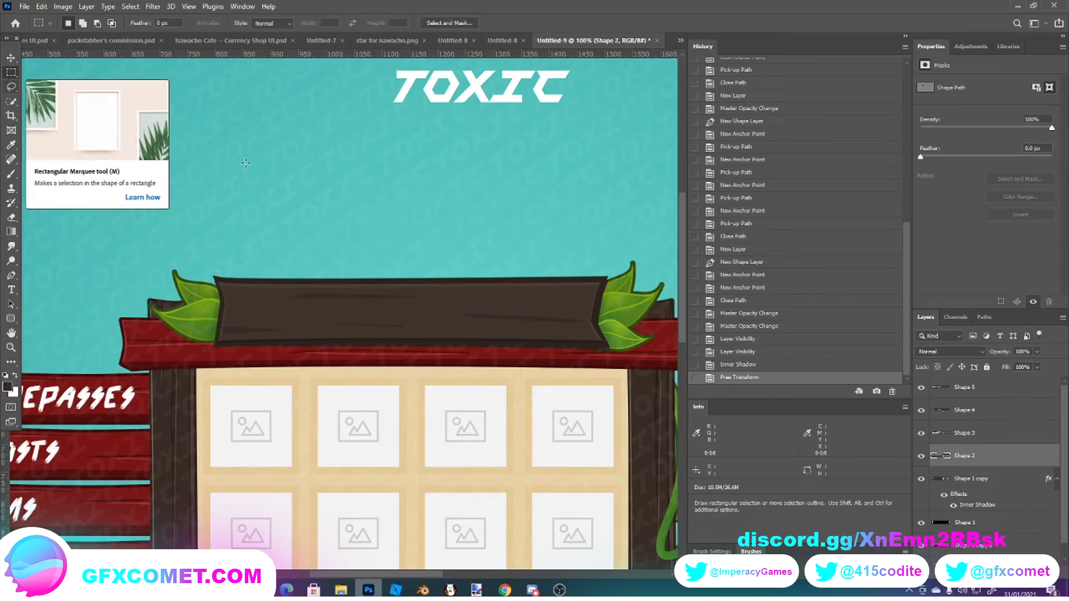
key(ctrl+minus)
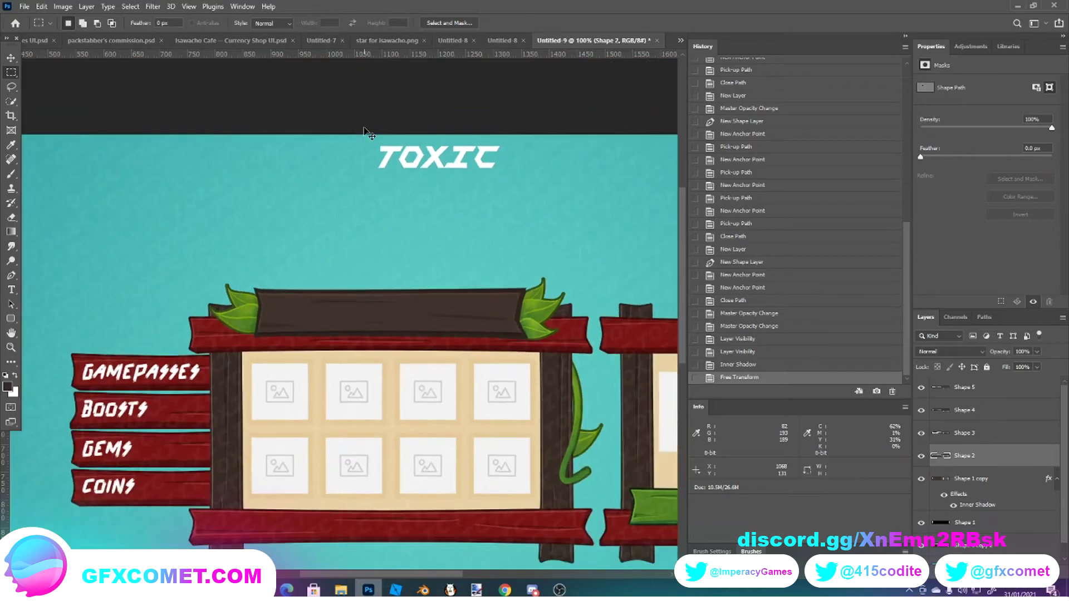
key(ctrl+plus)
key(ctrl+plus)
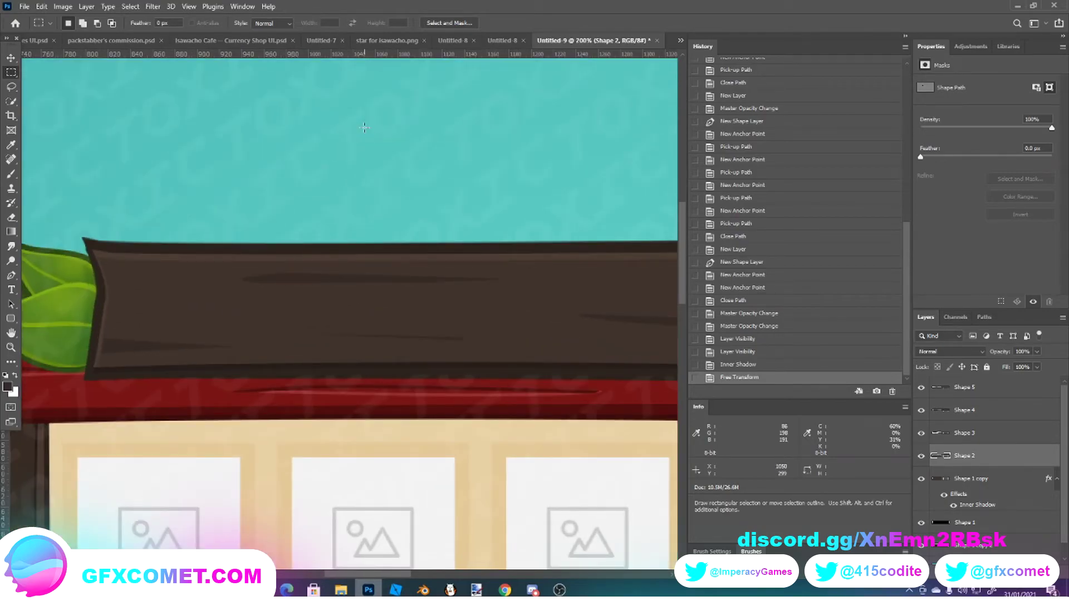
- Give Shape 2 a Normal-mode inner shadow at 8% opacity with 0 px size
right_click(964, 460)
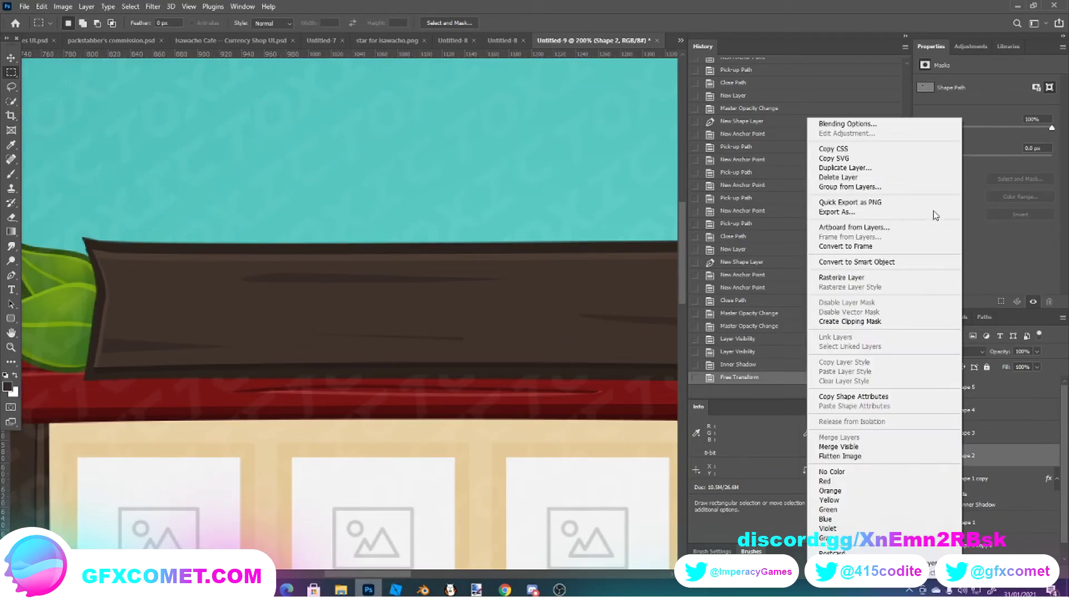
click(898, 128)
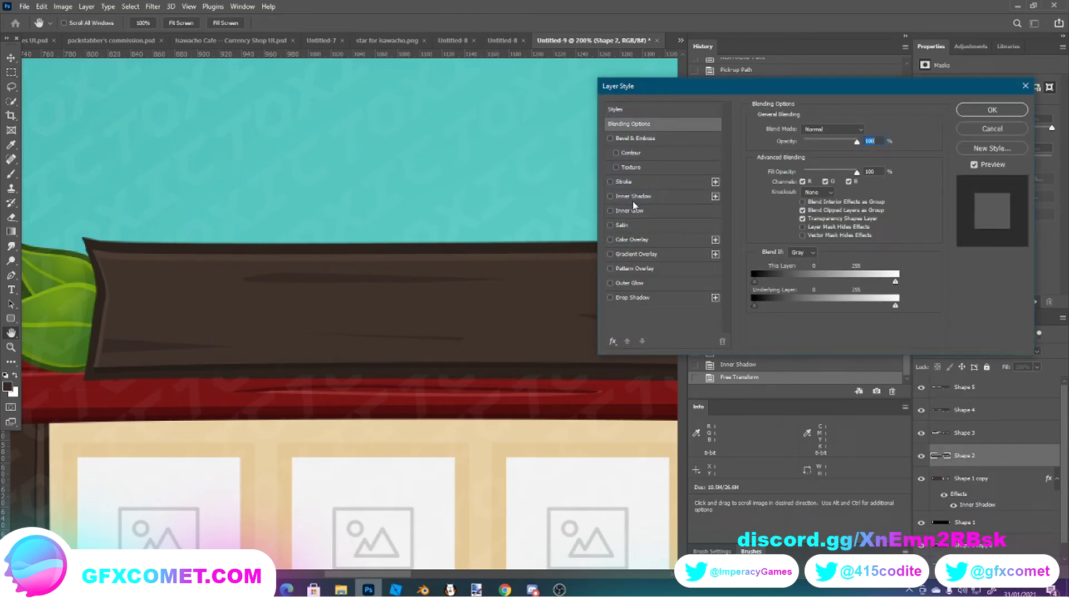
click(633, 198)
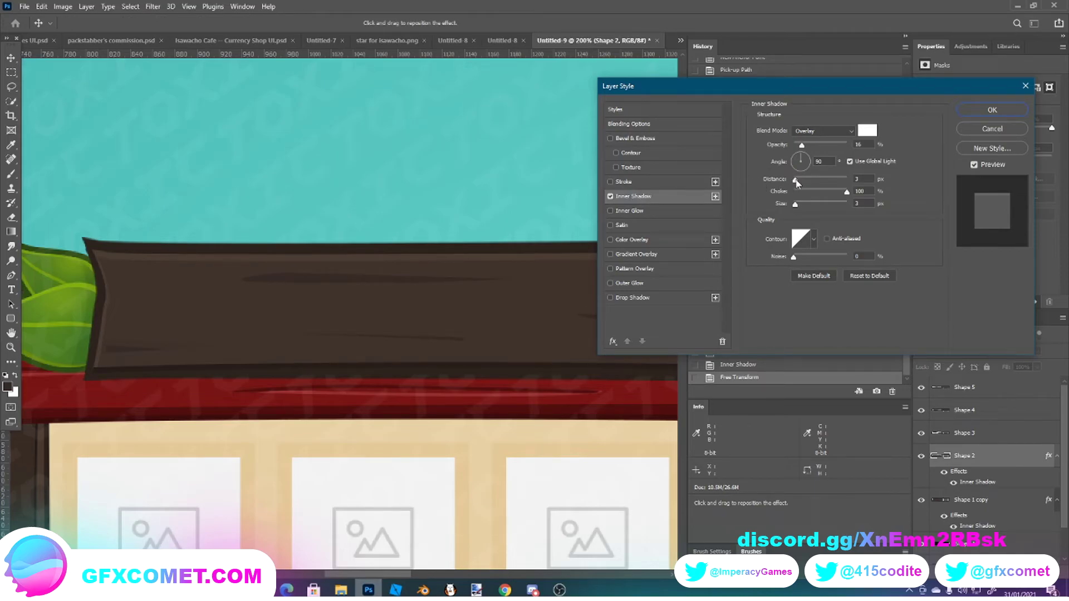
drag(795, 204, 793, 205)
click(830, 132)
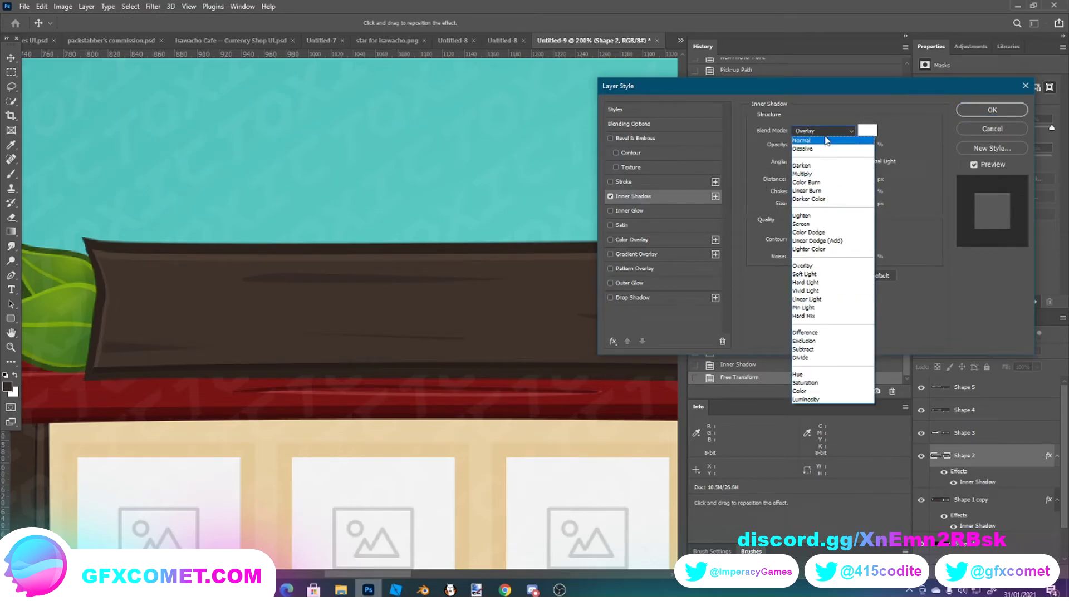
click(825, 141)
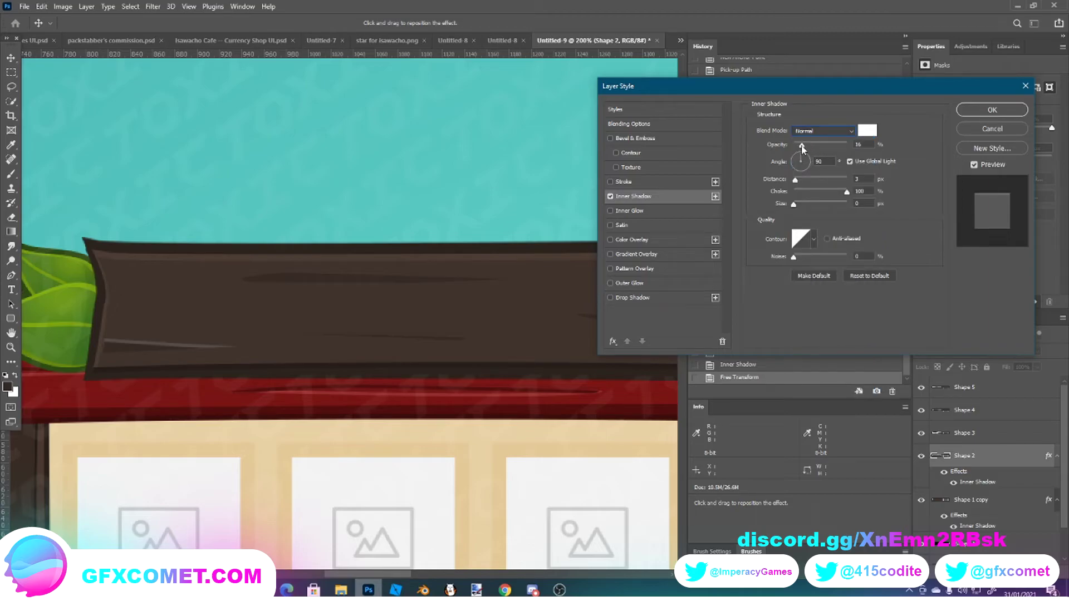
drag(802, 148, 800, 147)
click(992, 109)
key(m)
right_click(946, 432)
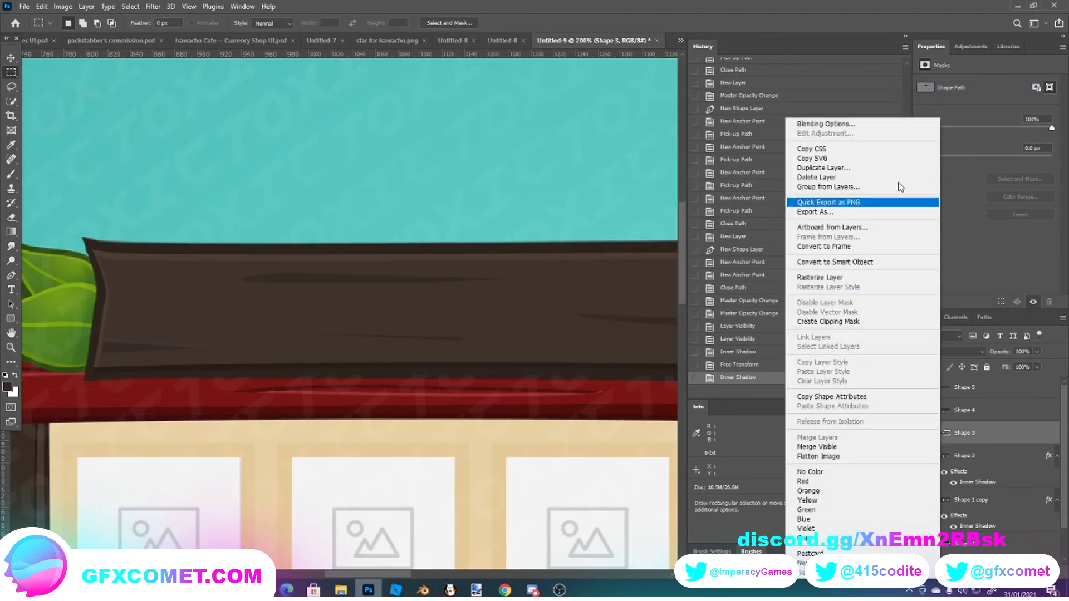
- Add the same inner shadow to the Shape 3 and Shape 4 grain cuts
click(838, 124)
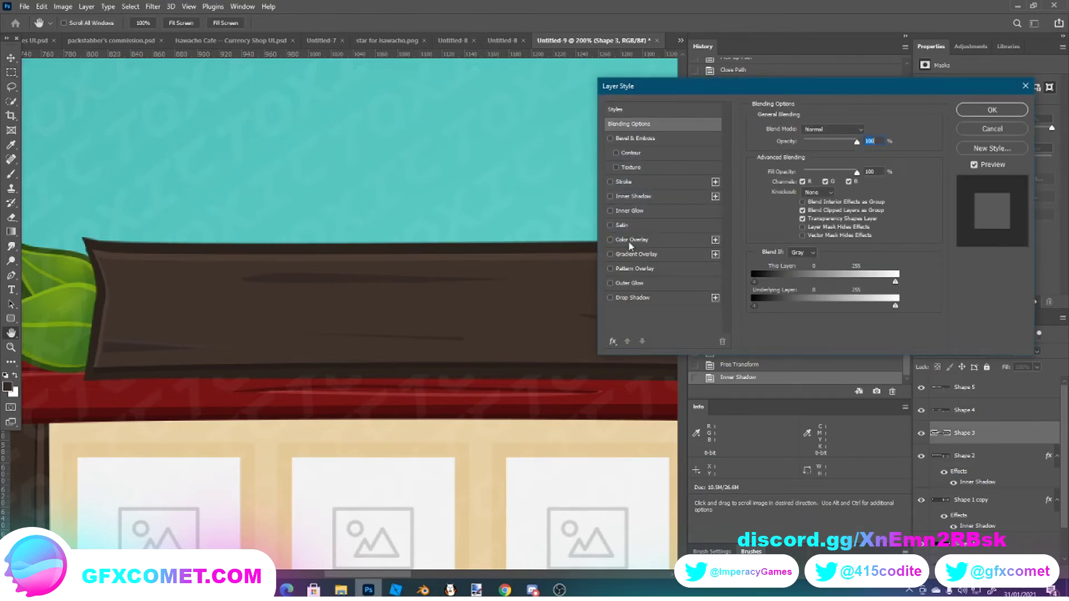
click(633, 196)
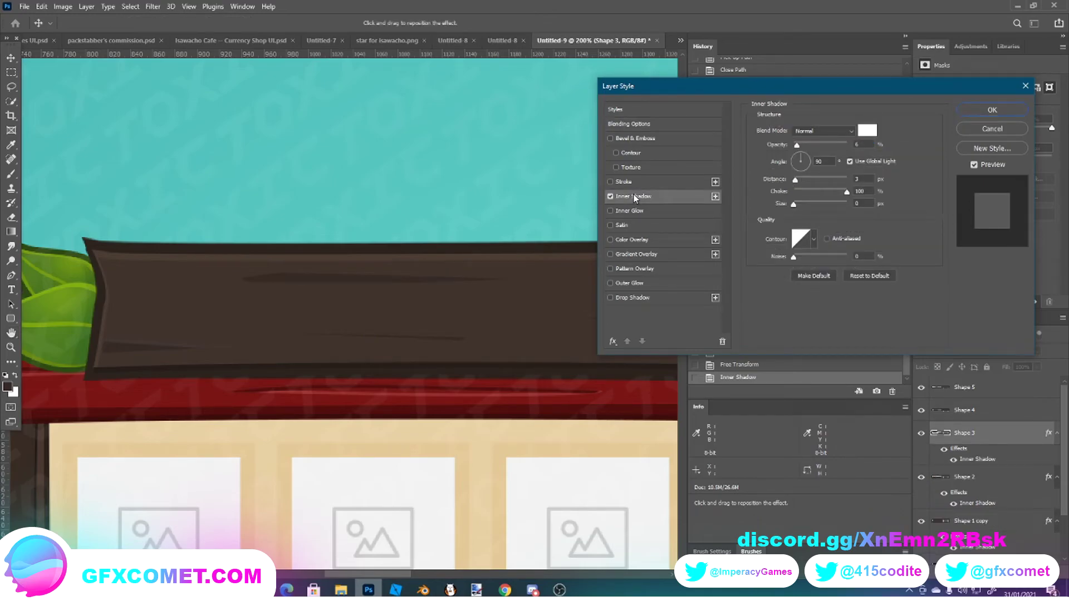
click(993, 110)
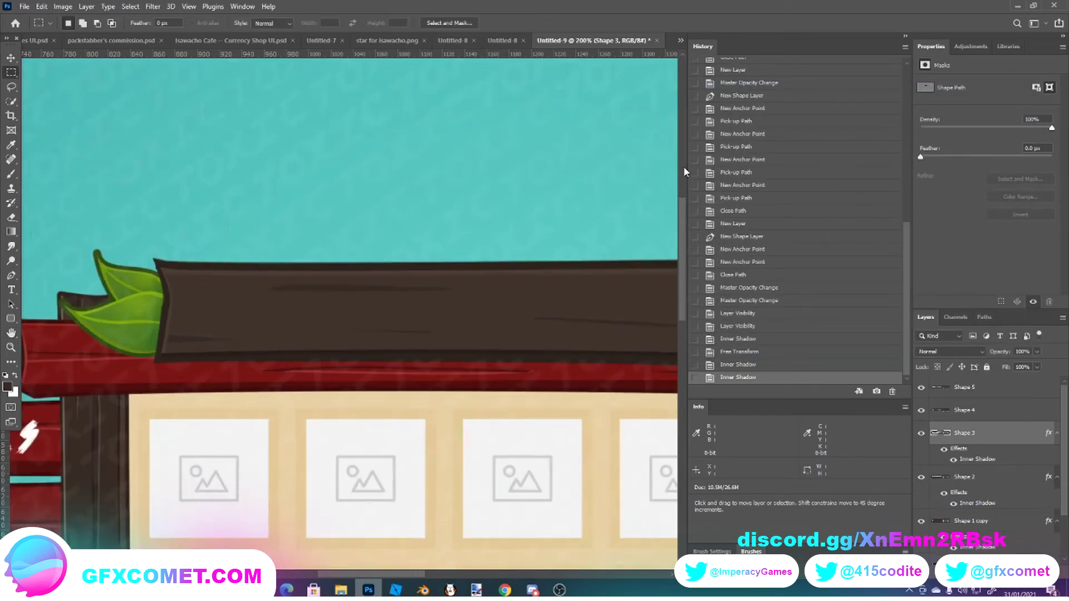
key(ctrl+minus)
right_click(972, 412)
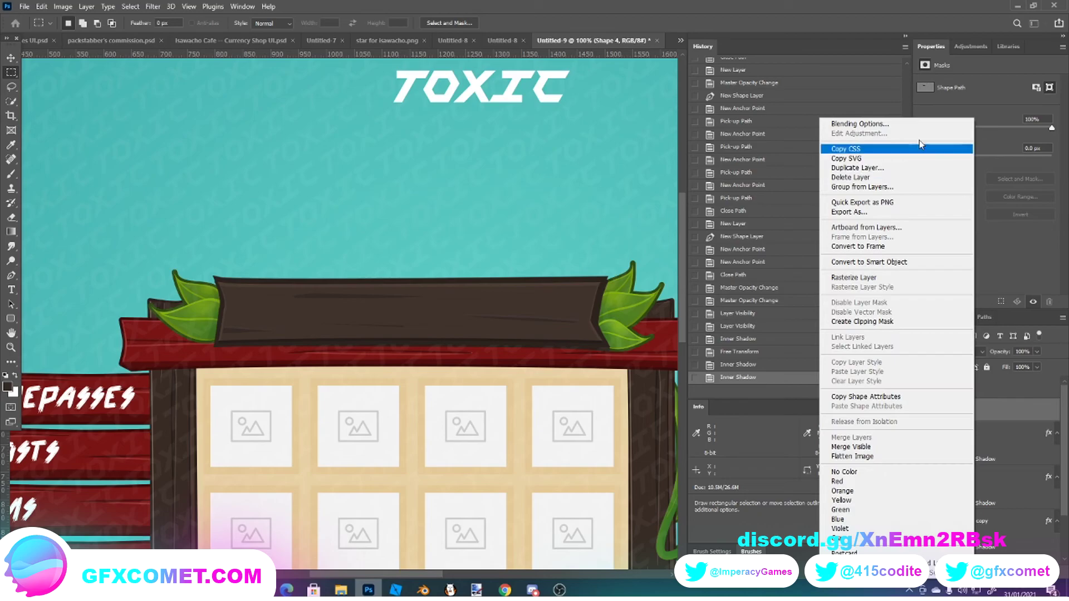
click(891, 124)
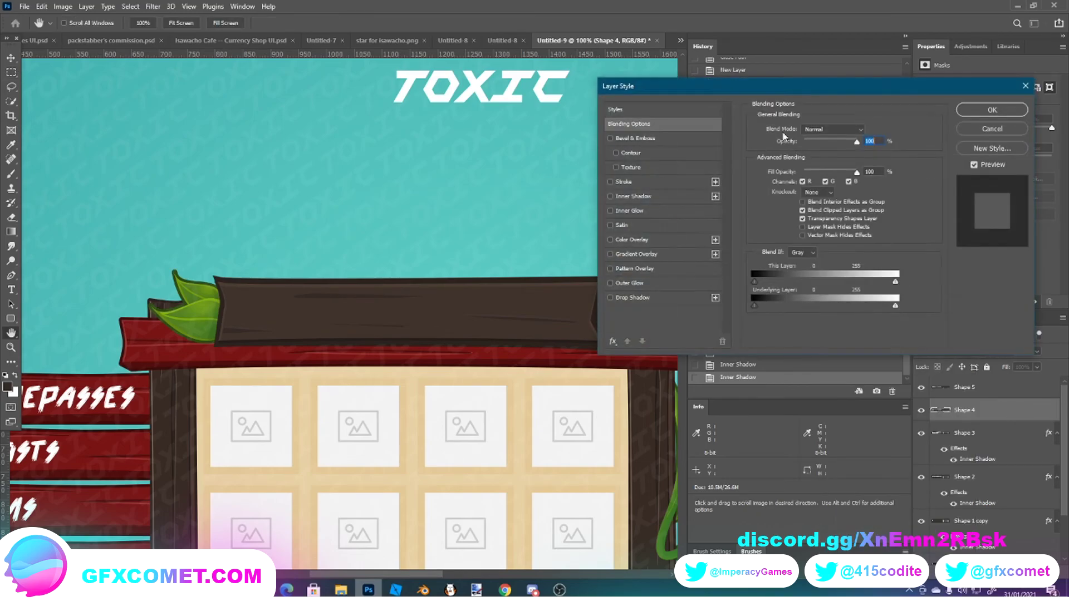
click(627, 198)
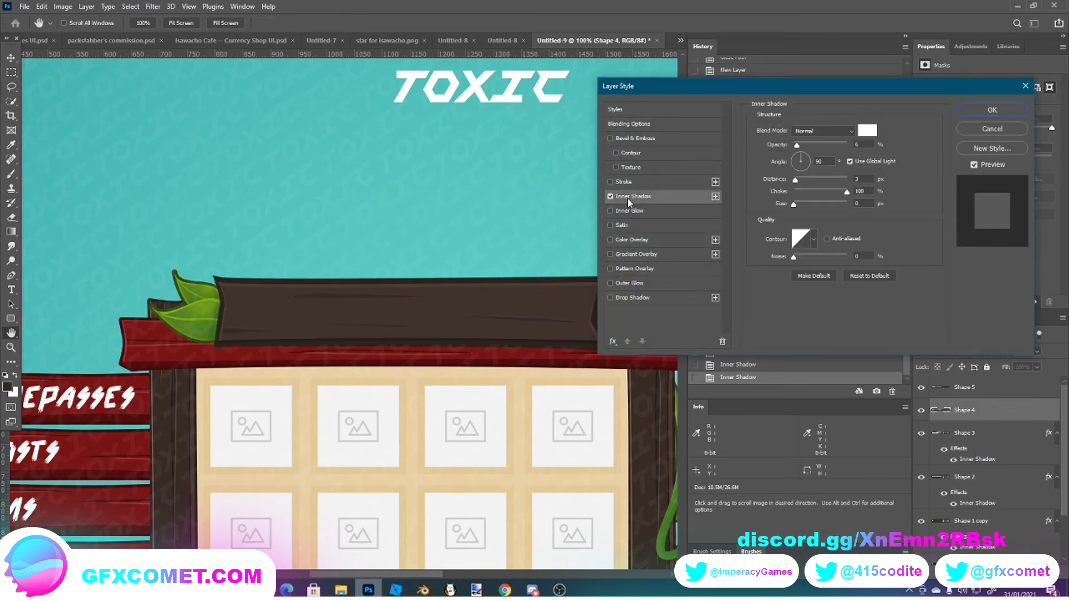
click(997, 111)
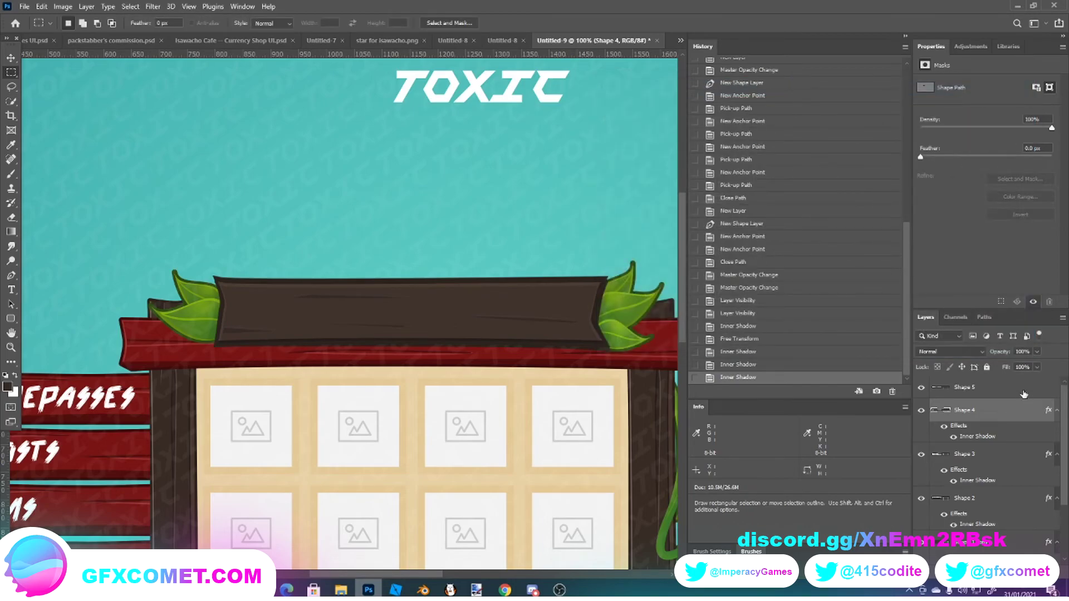
- Try an inner shadow on Shape 5, then untick it so Shape 5 stays without one
right_click(1023, 391)
click(929, 125)
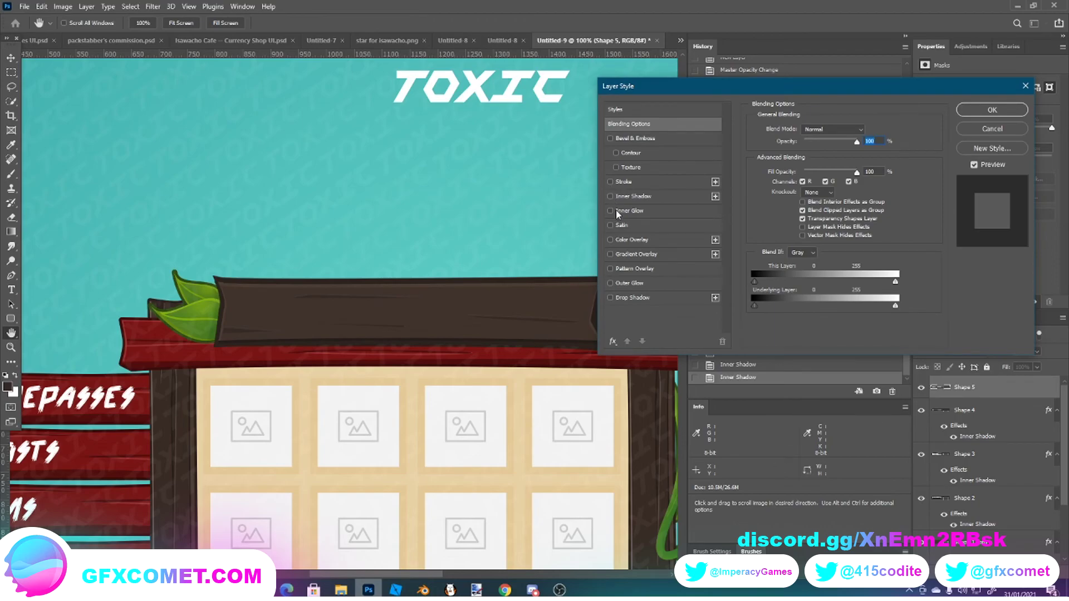
click(621, 196)
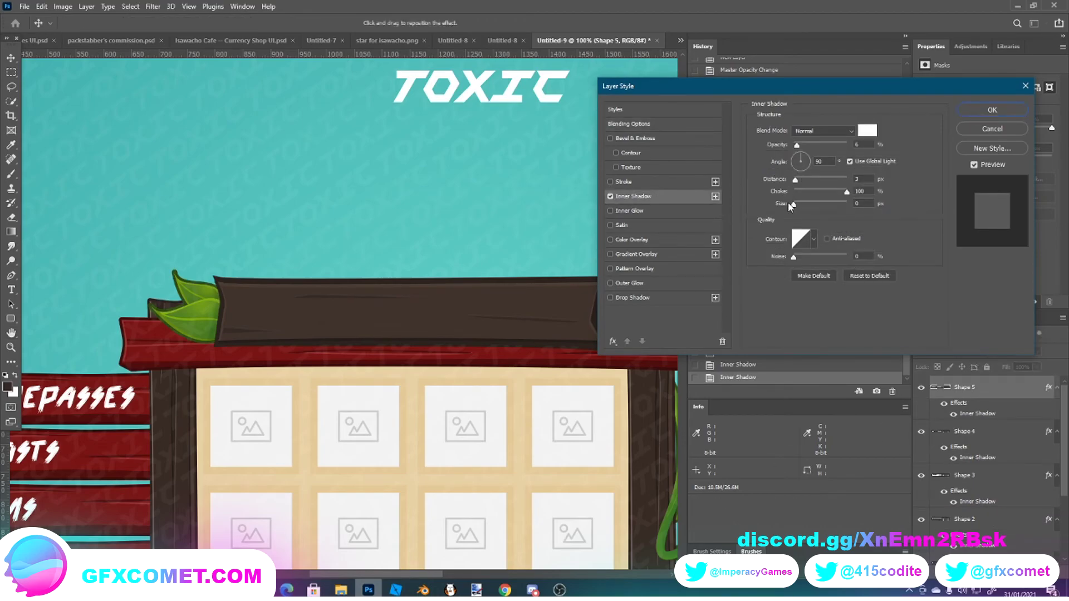
click(611, 197)
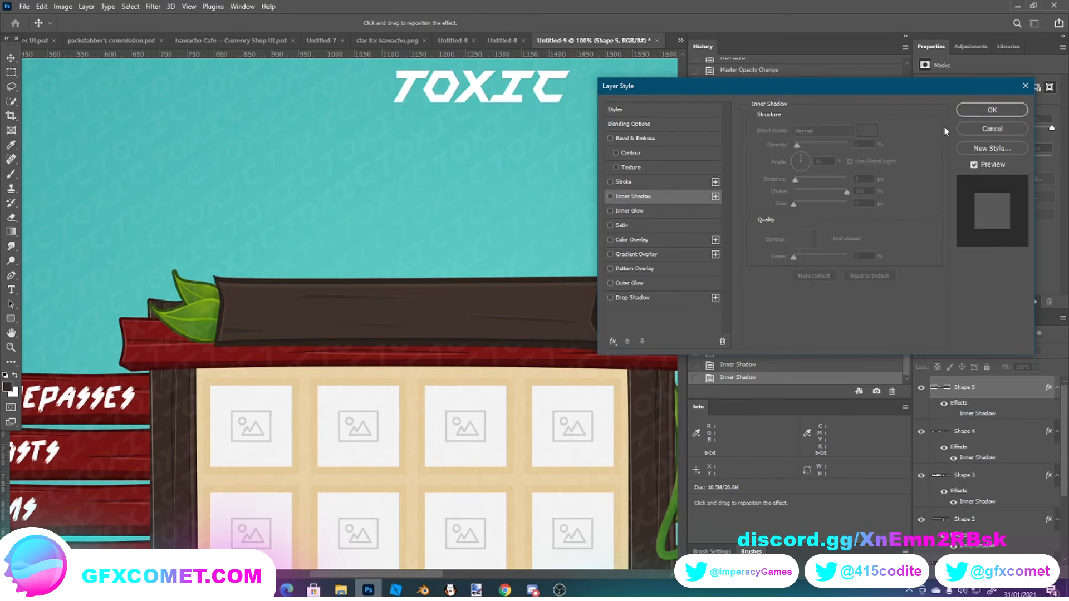
click(992, 112)
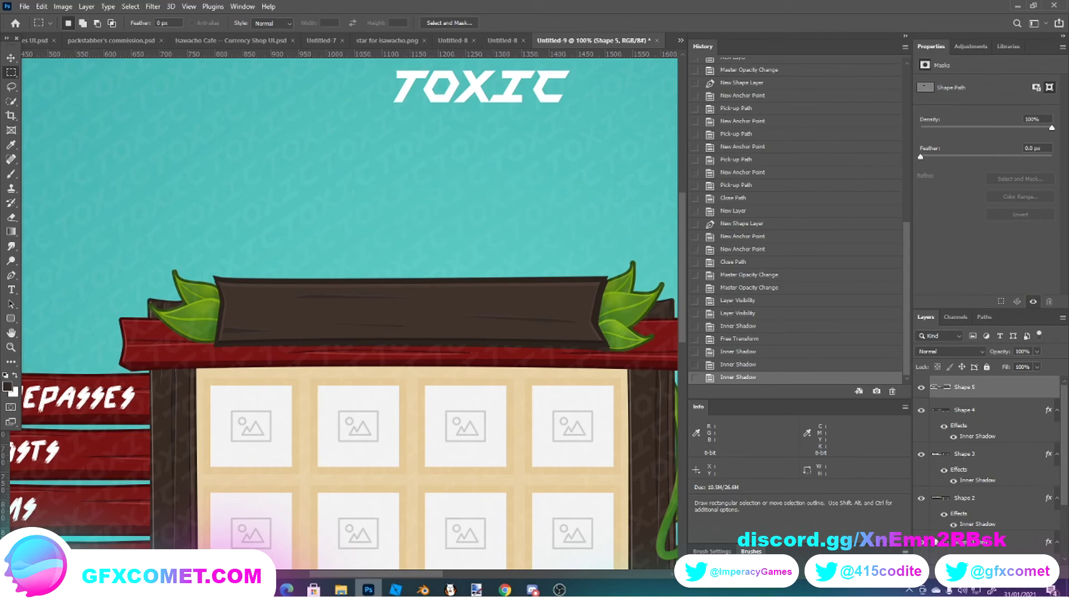
- Briefly isolate the wooden banner, then create Layer 2 and drag it beneath Shape 1 copy 2
scroll(924, 549, down, 3)
alt+click(922, 553)
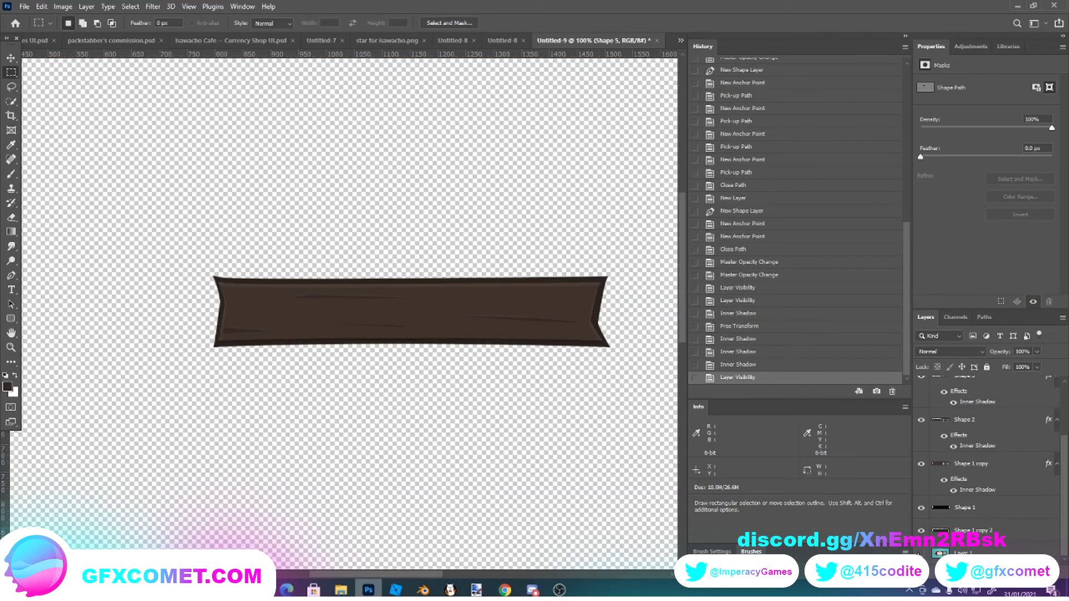
alt+click(921, 553)
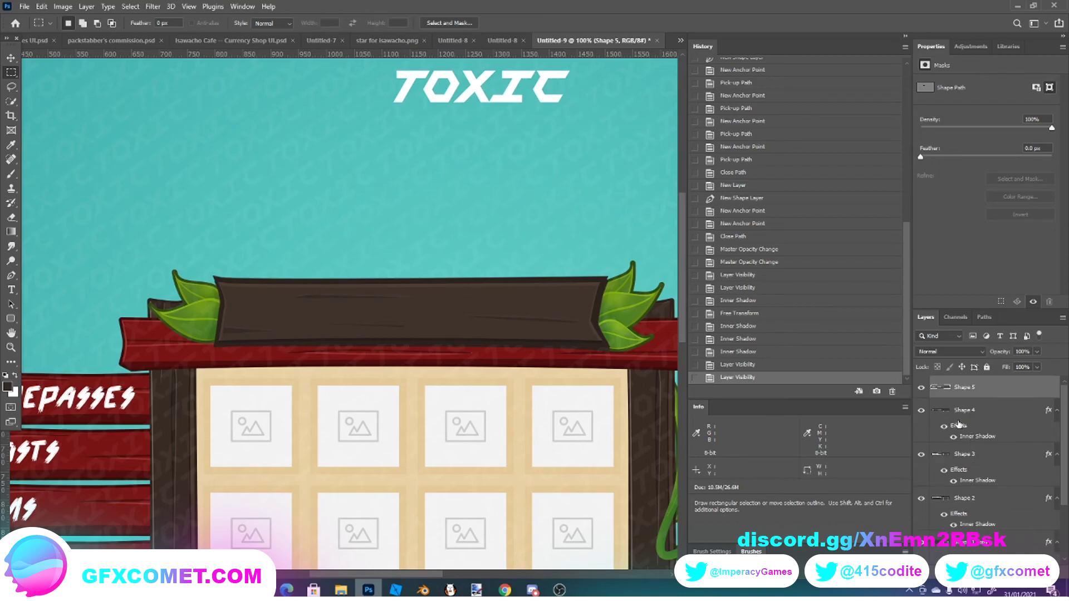
click(972, 530)
key(ctrl+shift+alt+n)
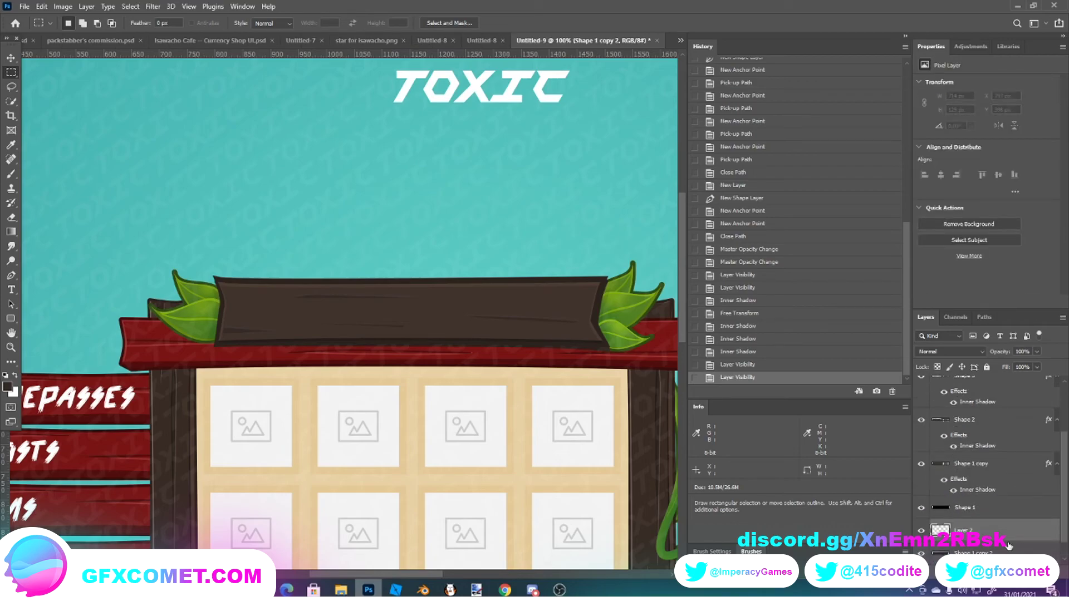
drag(982, 518, 982, 542)
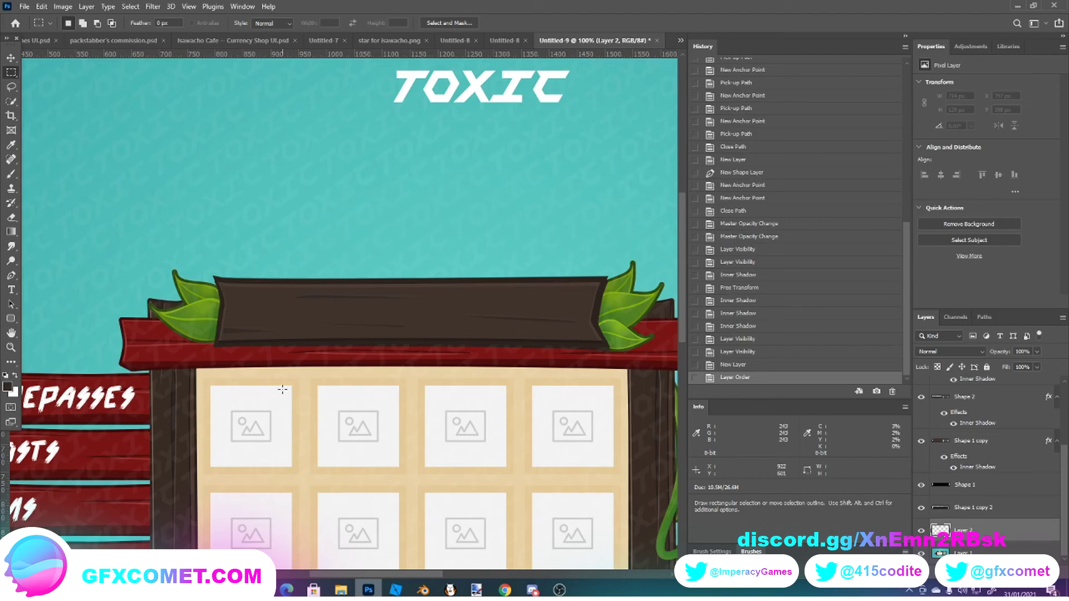